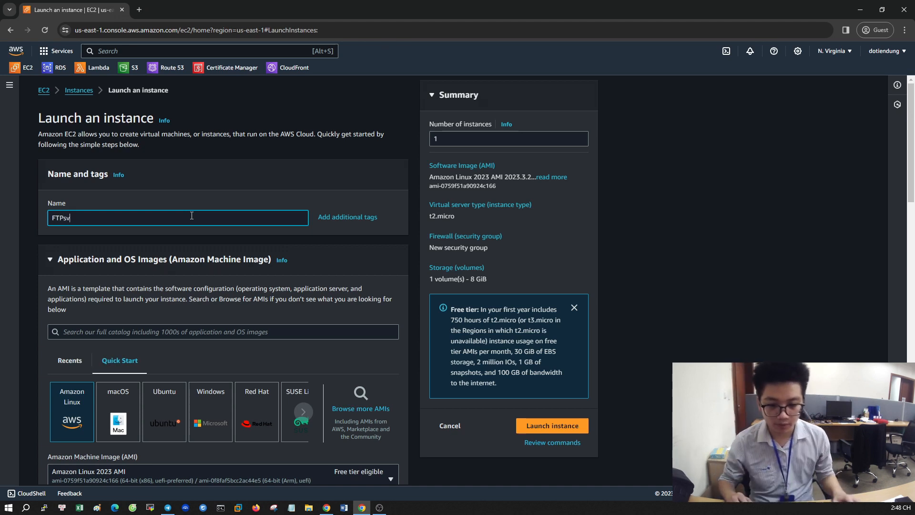
Step: Select the Windows image, Microsoft Windows Server 2022 Base, and set the instance type to t2.xlarge
click(209, 408)
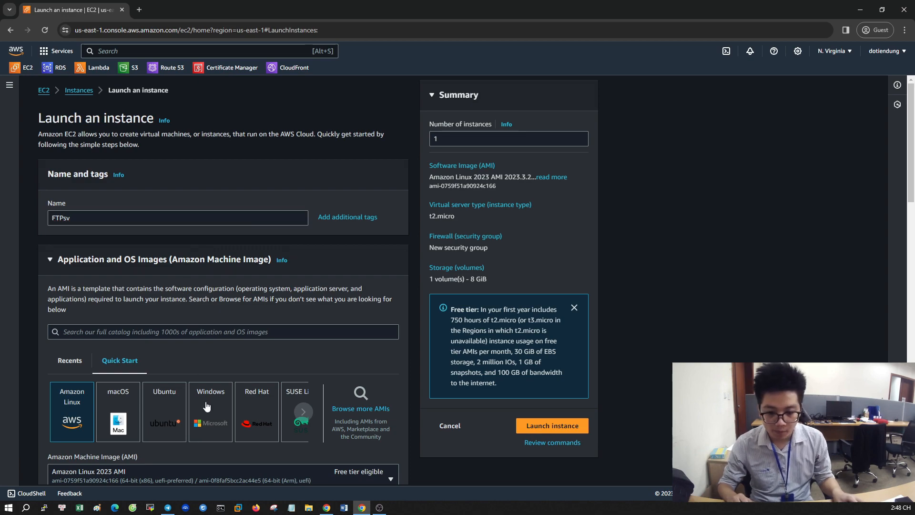
scroll(210, 405, down, 2)
scroll(208, 398, down, 5)
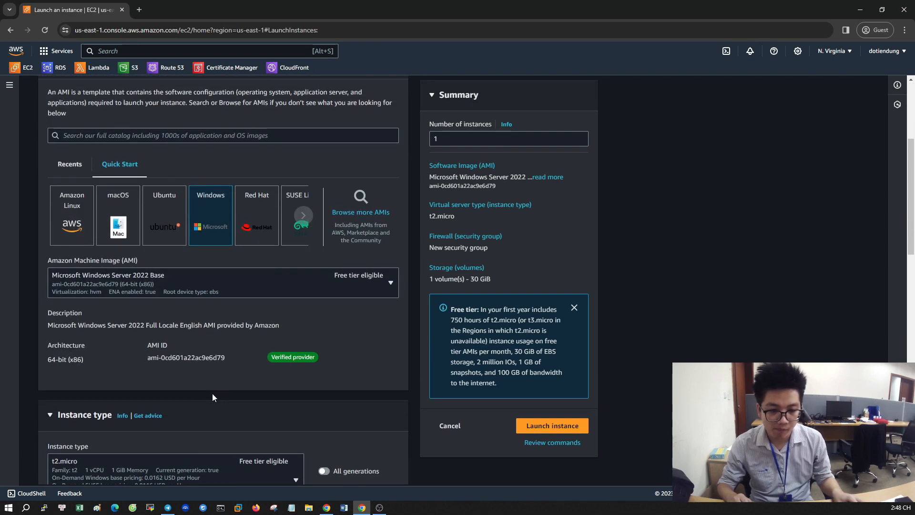
click(268, 355)
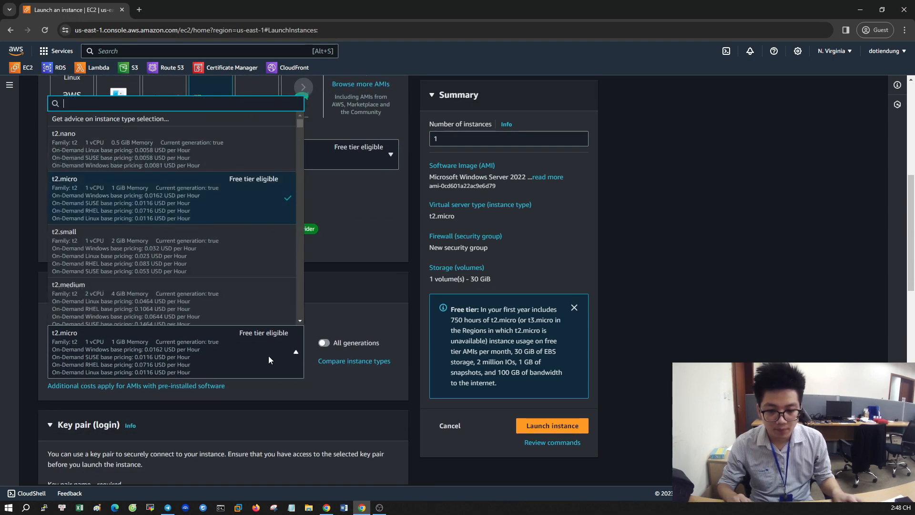
scroll(227, 217, down, 2)
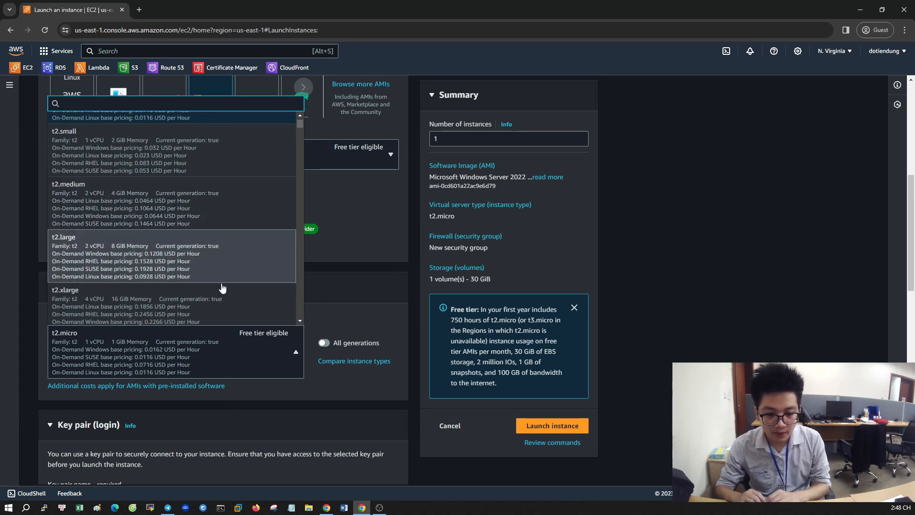
click(223, 298)
Step: Create an RSA key pair named ftpsv in .pem format and save ftpsv.pem to the Downloads folder
scroll(275, 329, down, 4)
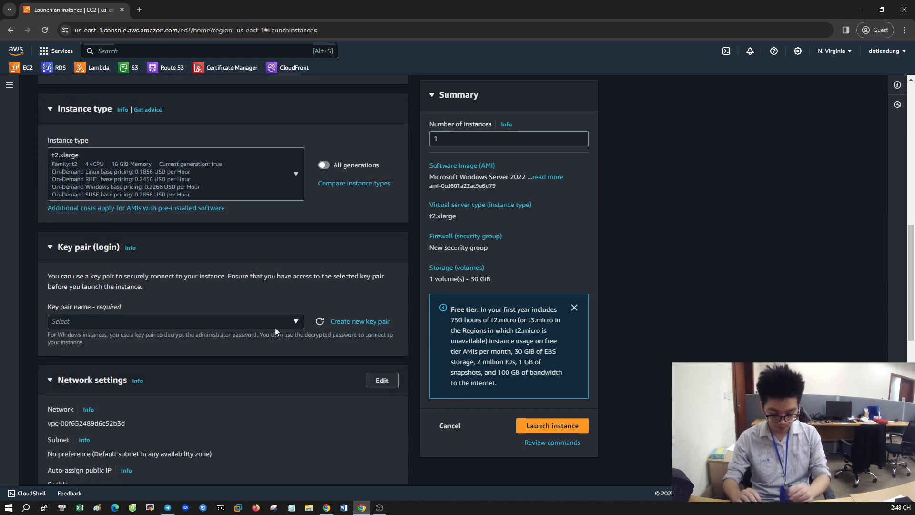
click(347, 321)
click(419, 193)
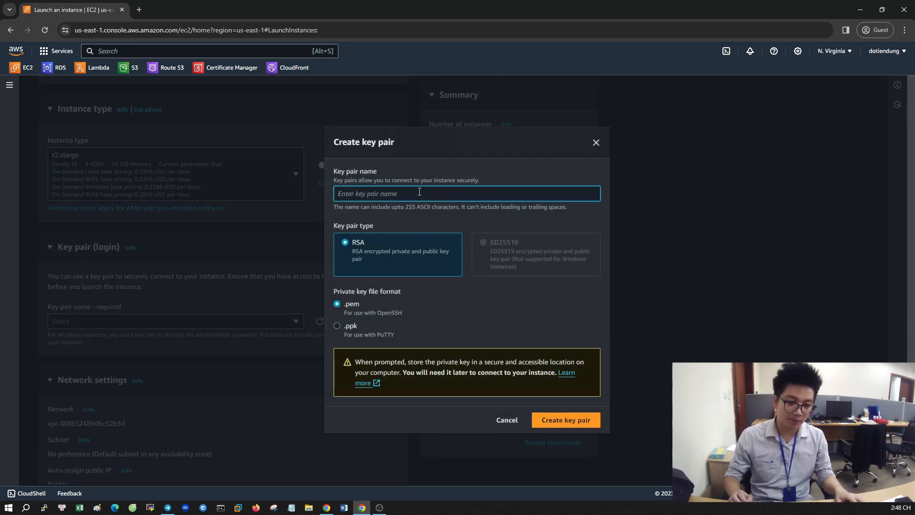
text(ftpsv)
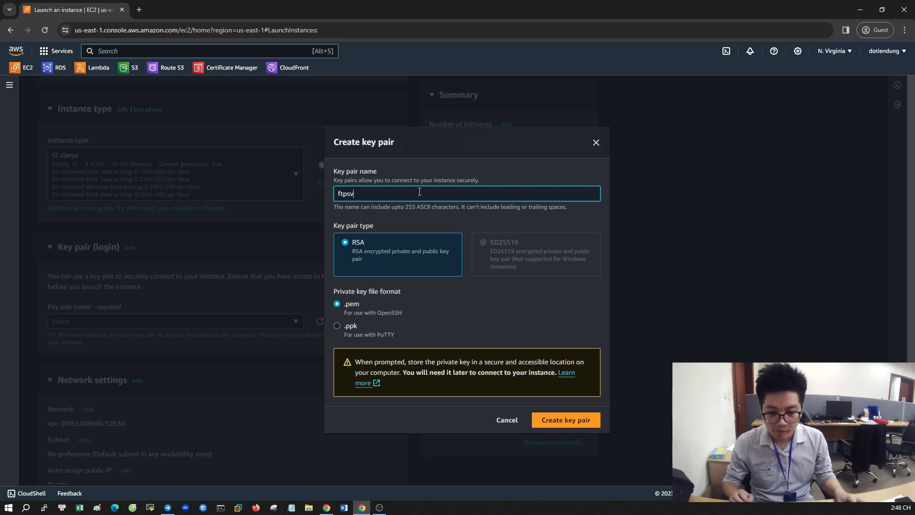
click(561, 422)
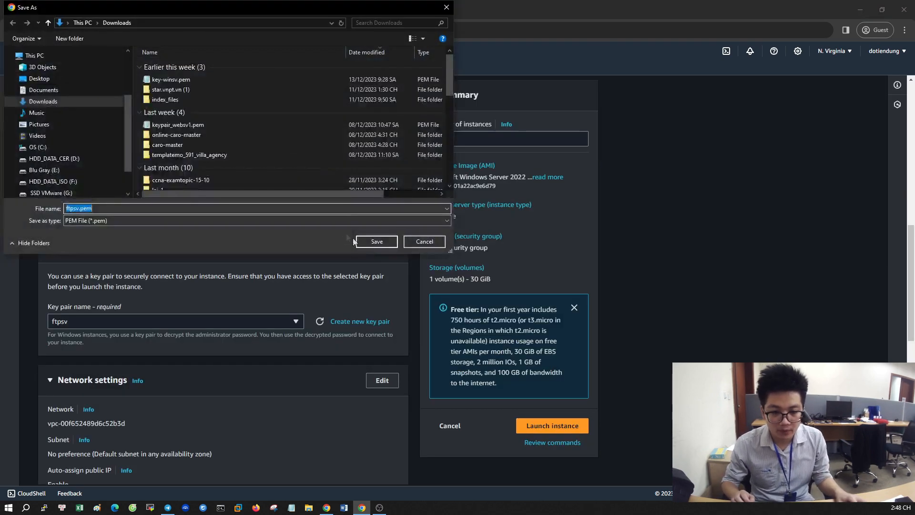
click(376, 242)
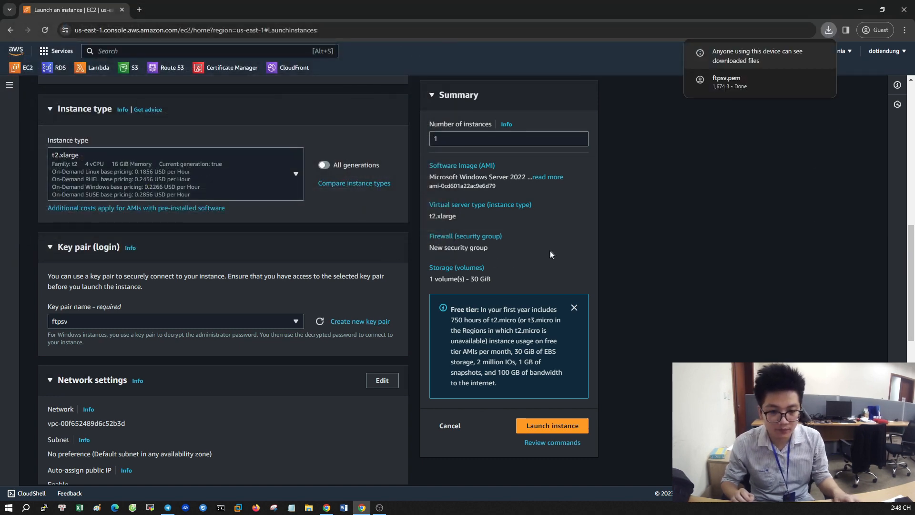
Step: Launch the instance with the default network, security group and storage settings
scroll(274, 276, down, 3)
scroll(273, 279, down, 3)
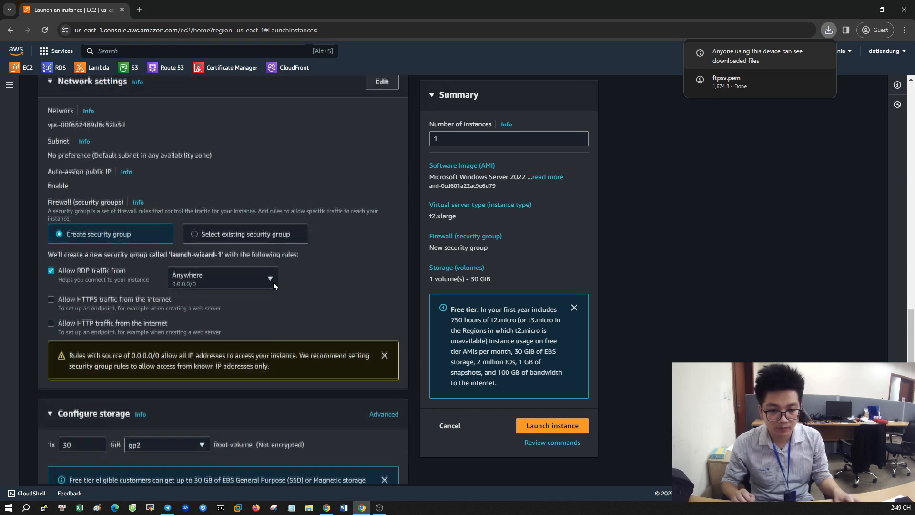
scroll(274, 284, down, 3)
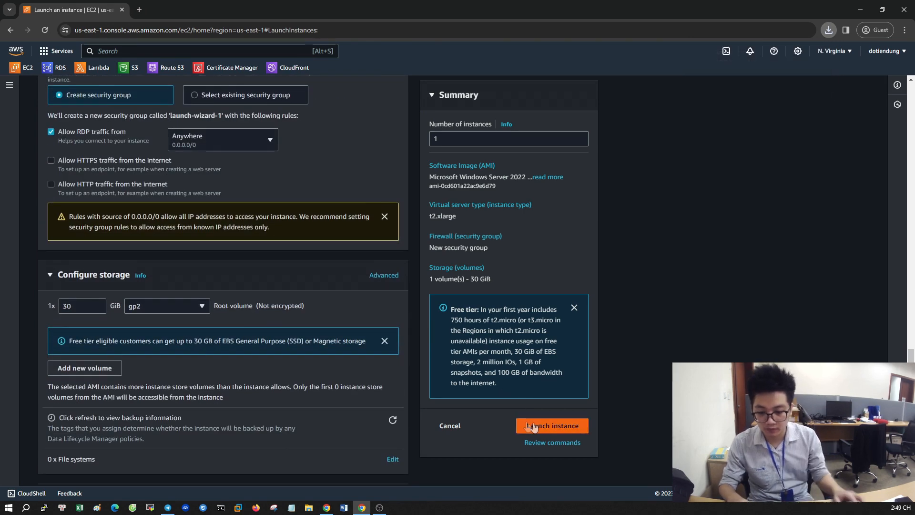
click(552, 425)
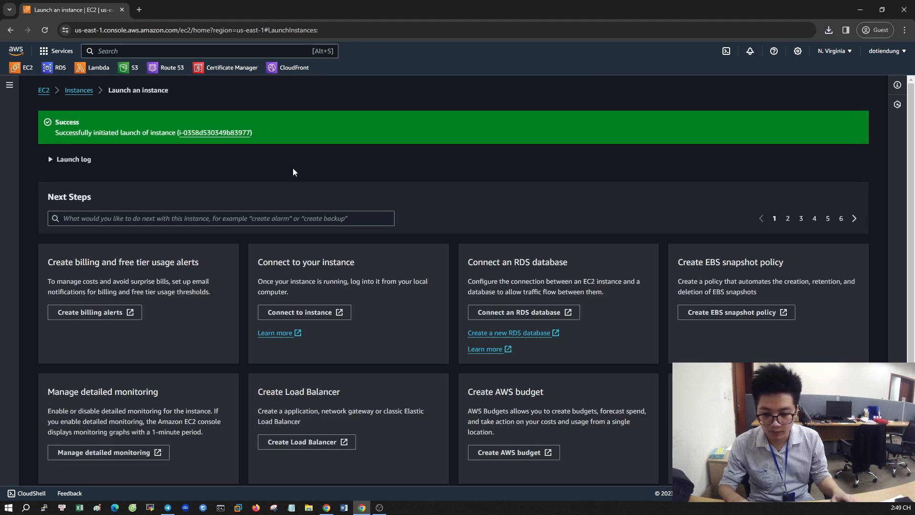
Step: Find the new FTPsv instance in the instances list and copy its public IPv4 address into a Notepad note
click(73, 90)
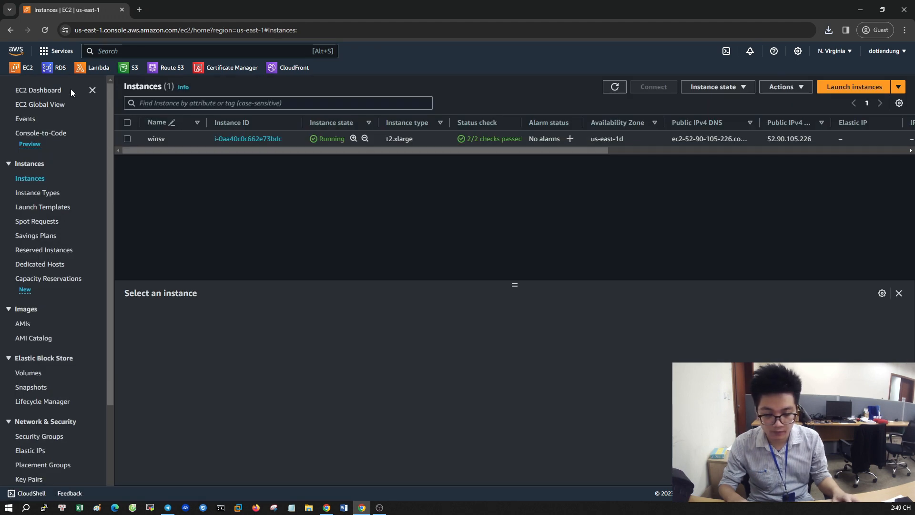
click(614, 87)
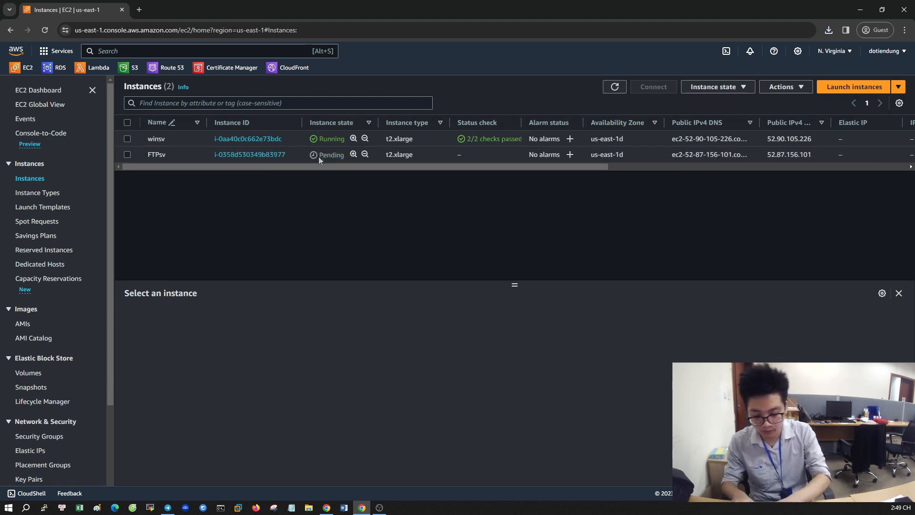
click(241, 154)
click(387, 154)
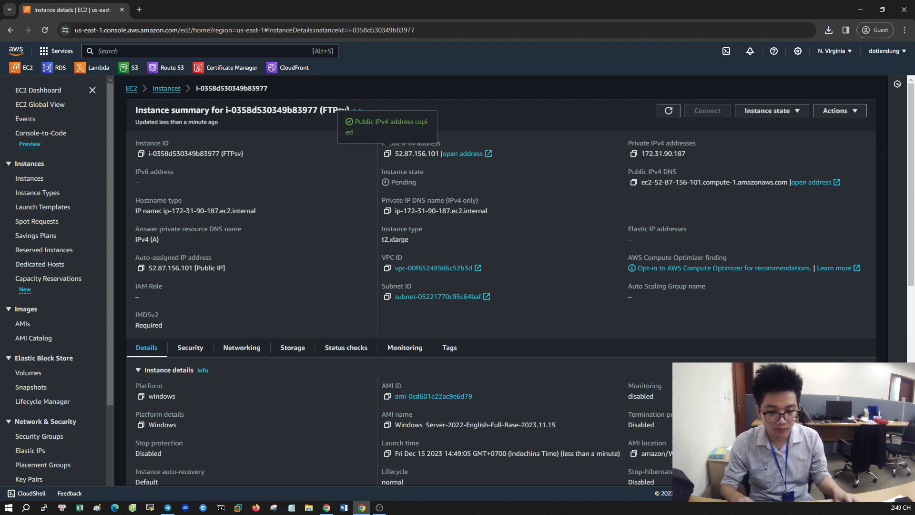
click(291, 507)
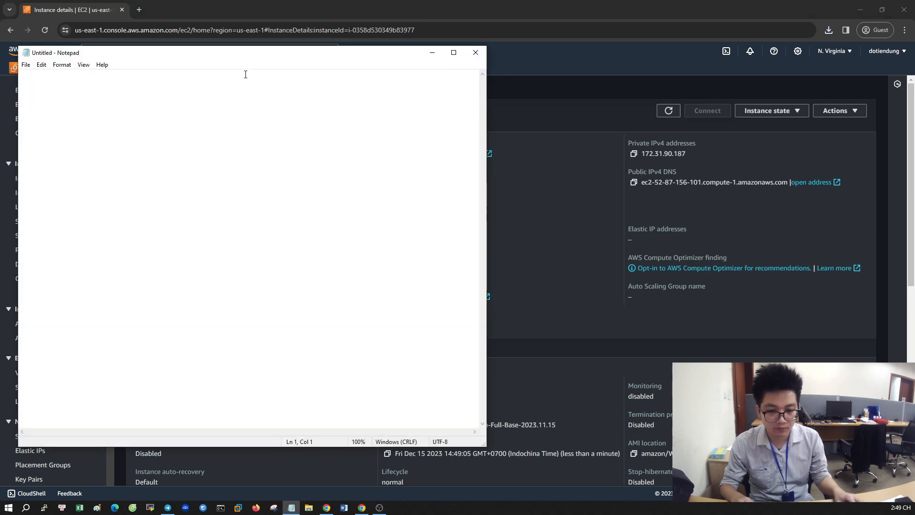
key(Return)
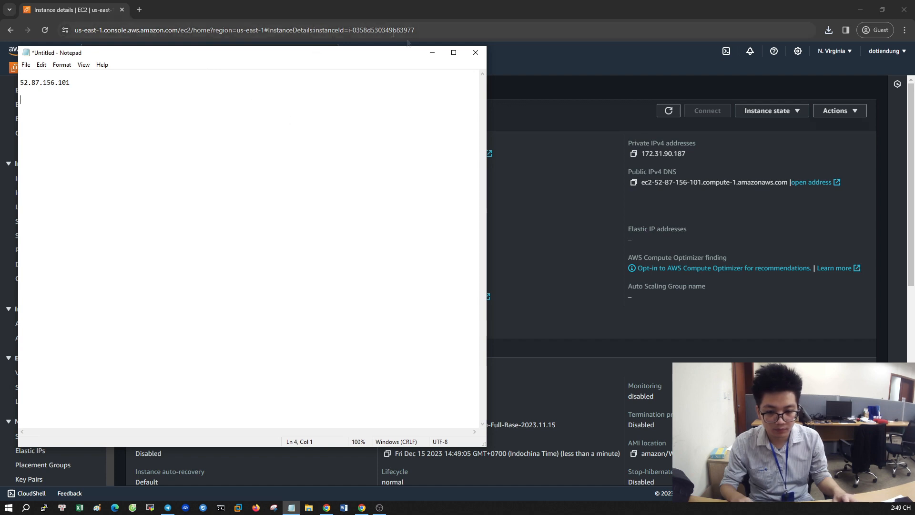
click(433, 52)
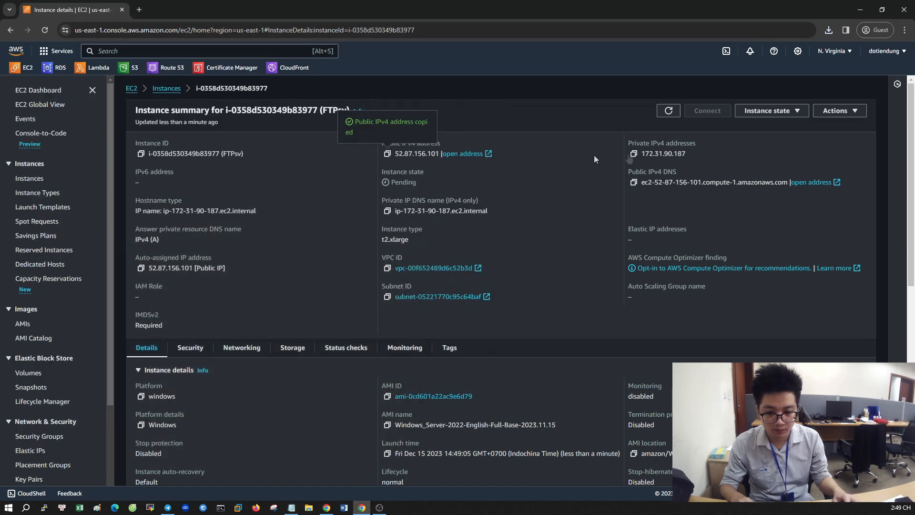
Step: Refresh the instances list and open the RDP client connection details of the FTPsv instance
click(166, 88)
click(595, 87)
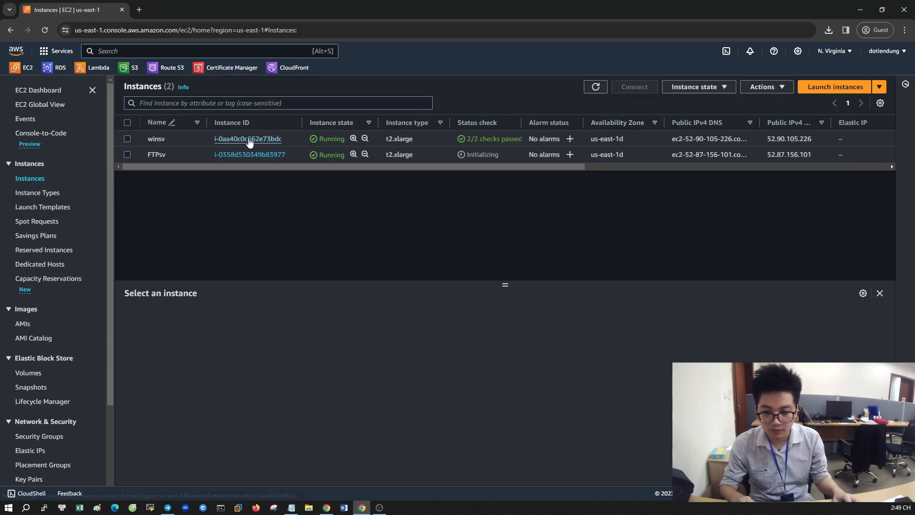
click(250, 155)
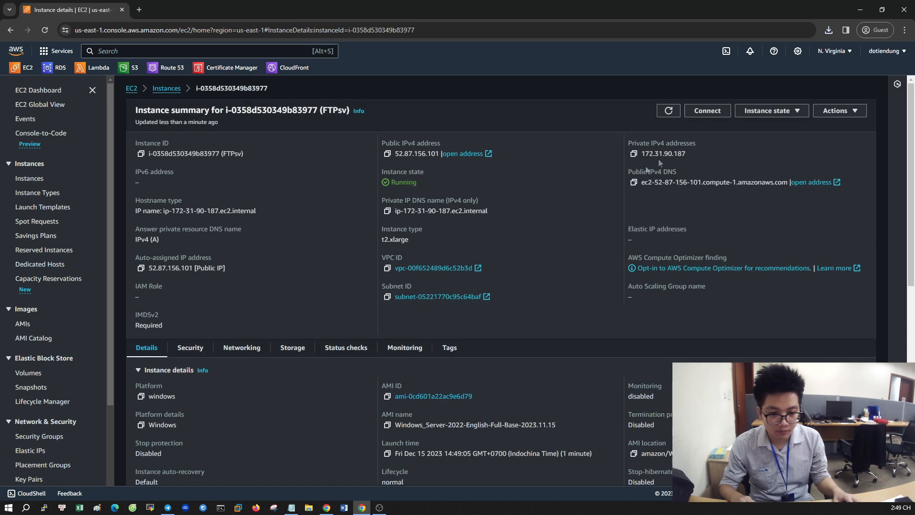
click(707, 110)
click(132, 159)
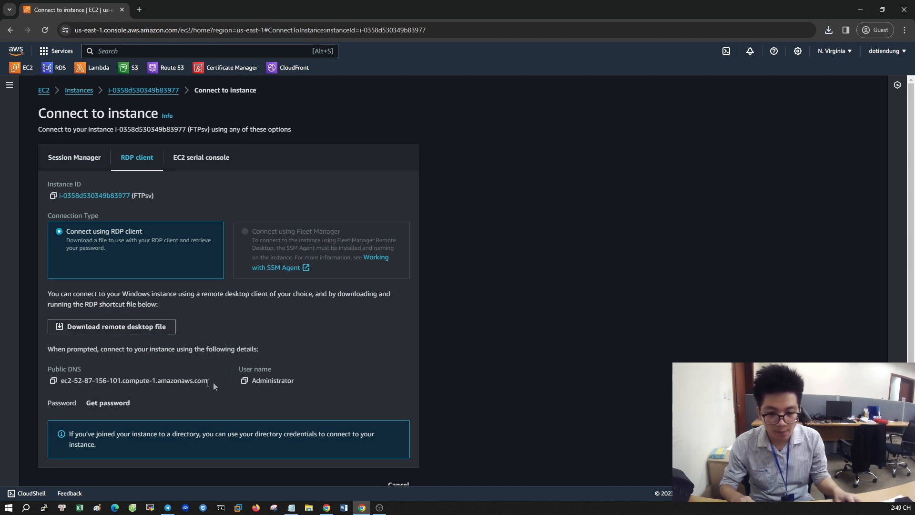
Step: Copy the user name Administrator into the Notepad note below the IP address
click(245, 380)
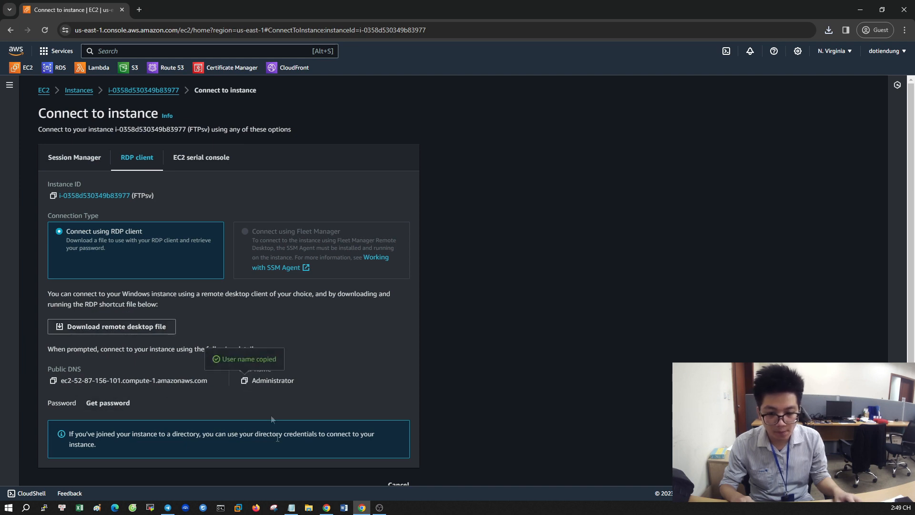
click(292, 507)
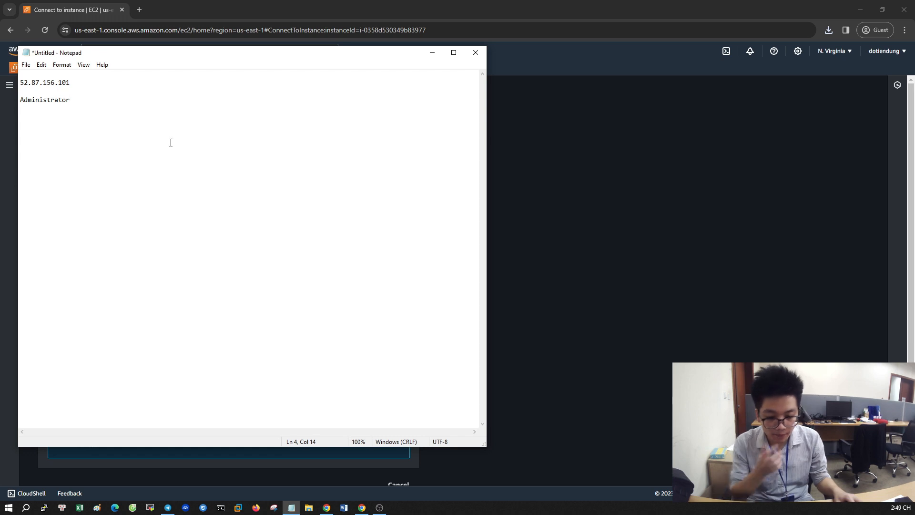
click(432, 52)
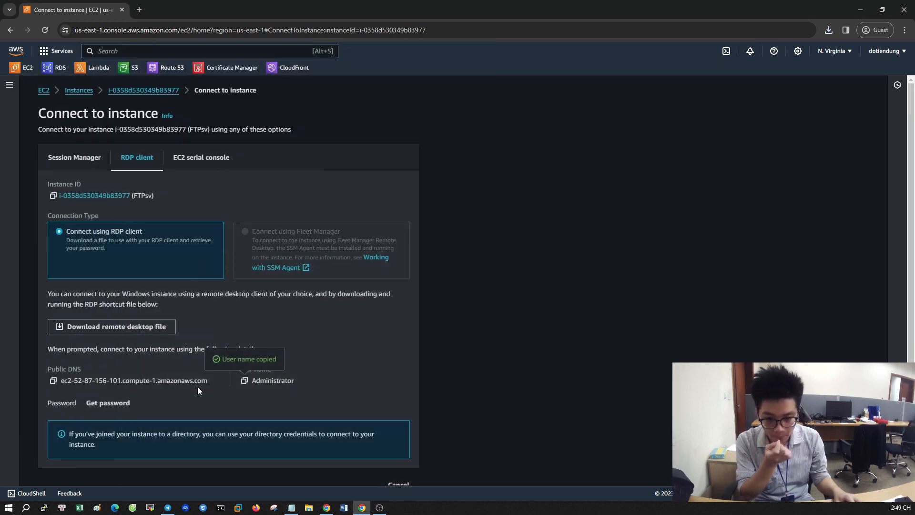
Step: Try to decrypt the Windows password of the FTPsv instance, and return to its instance summary
click(109, 403)
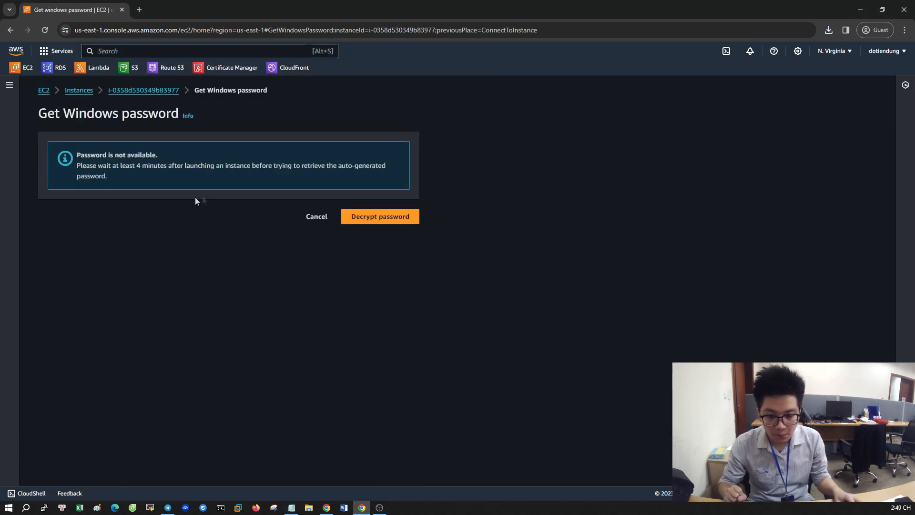
click(365, 215)
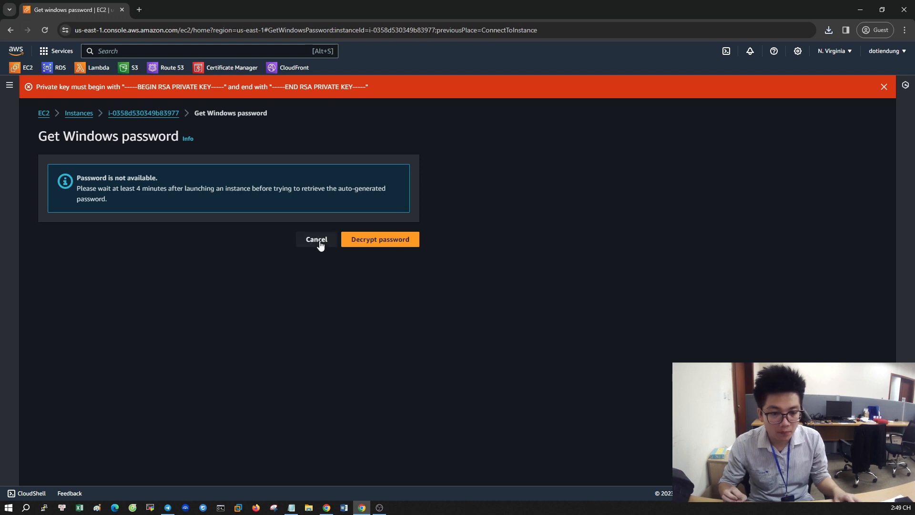
click(143, 113)
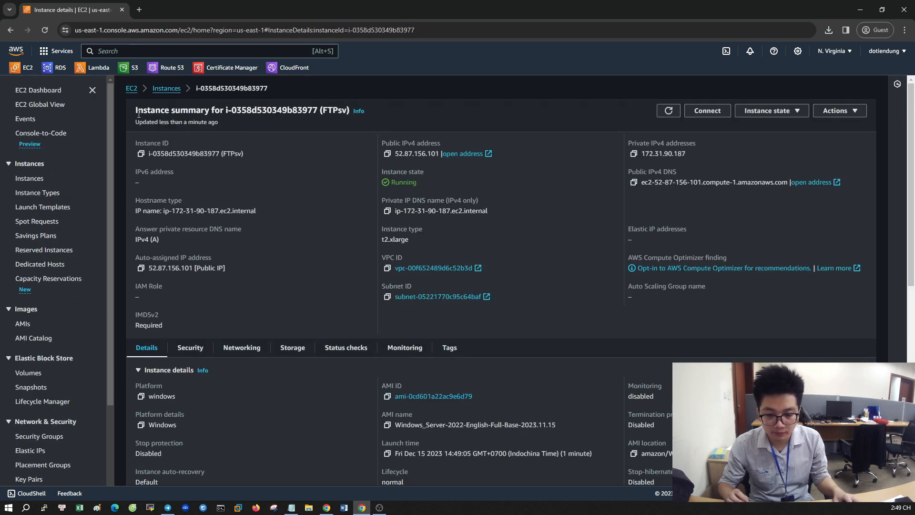
scroll(161, 185, down, 3)
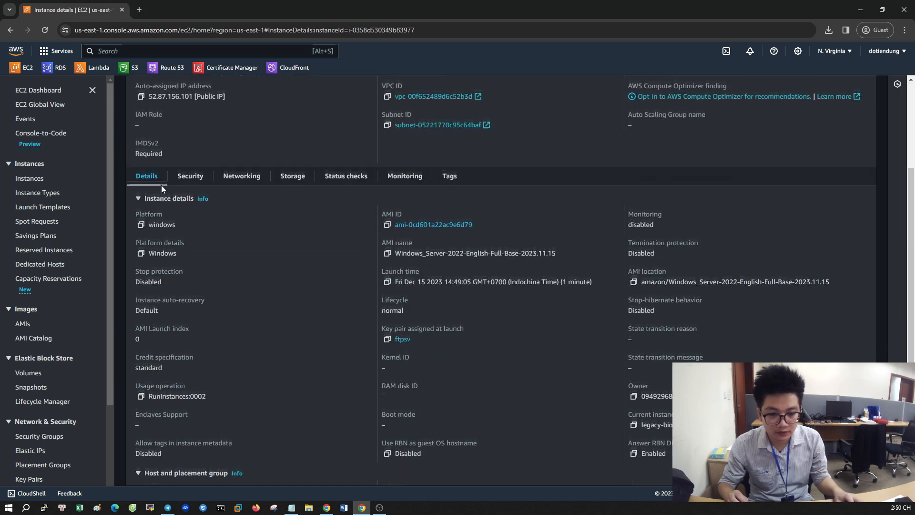
scroll(199, 198, up, 3)
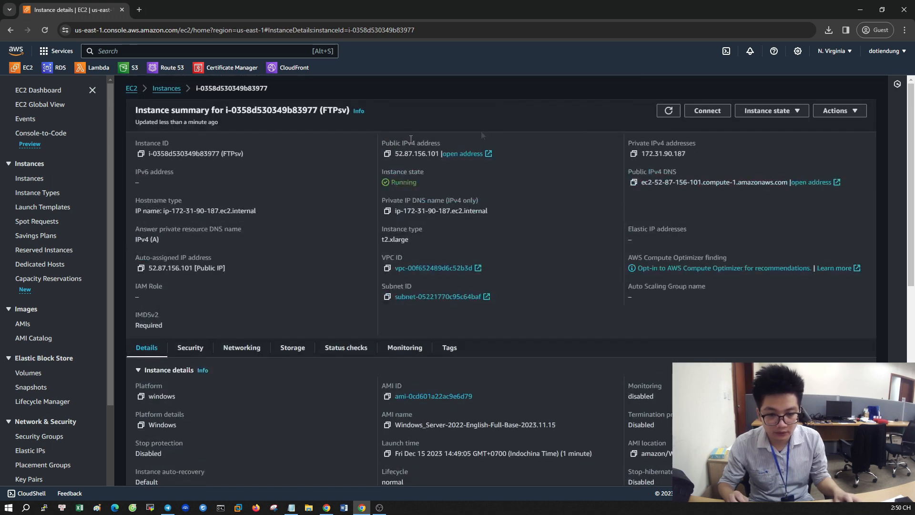
Step: Reopen the RDP client details and decrypt the Windows password by uploading the private key file ftpsv.pem
click(710, 110)
click(137, 159)
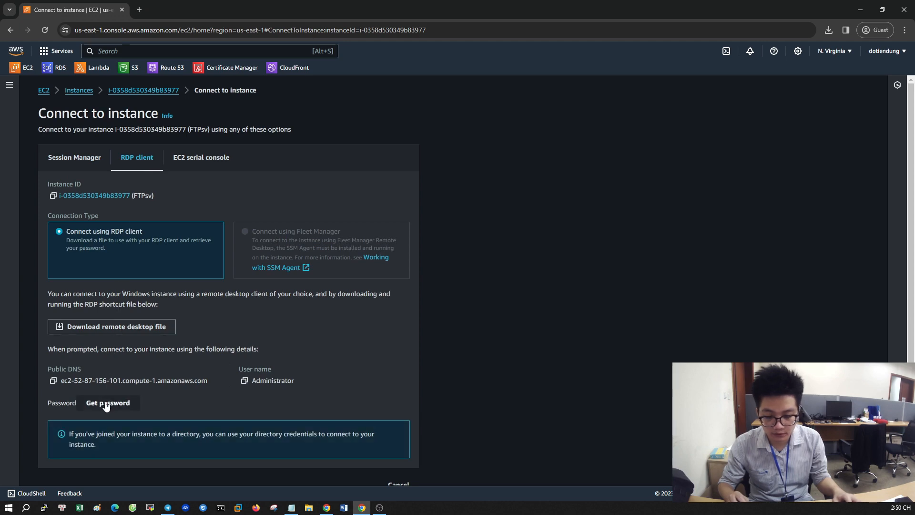
click(106, 403)
click(122, 242)
click(89, 84)
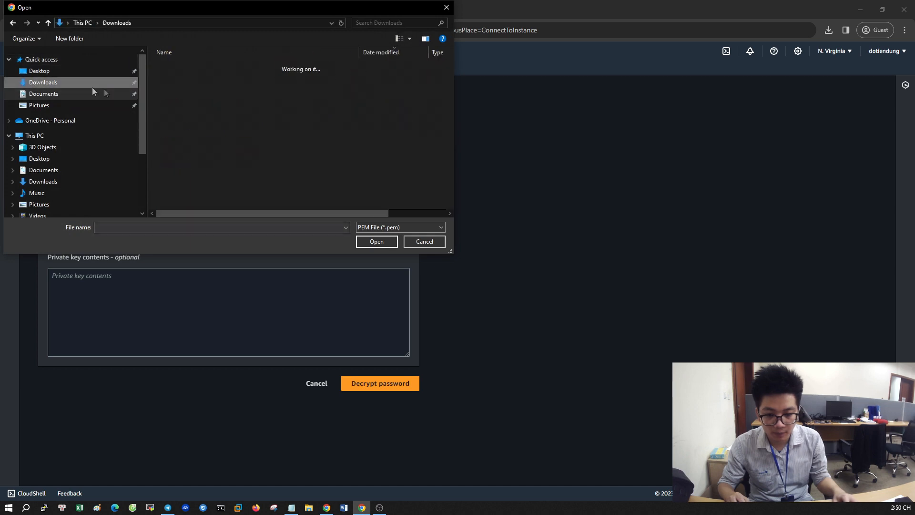
click(178, 78)
click(376, 241)
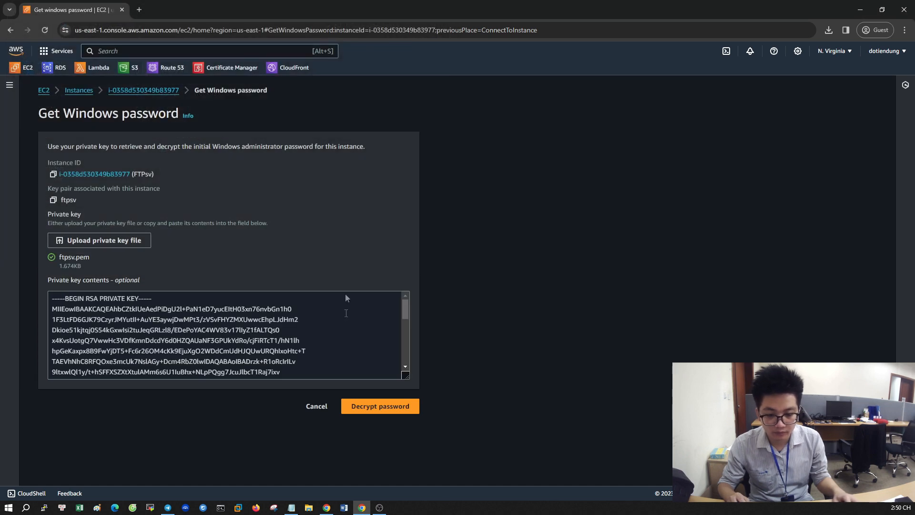
click(366, 406)
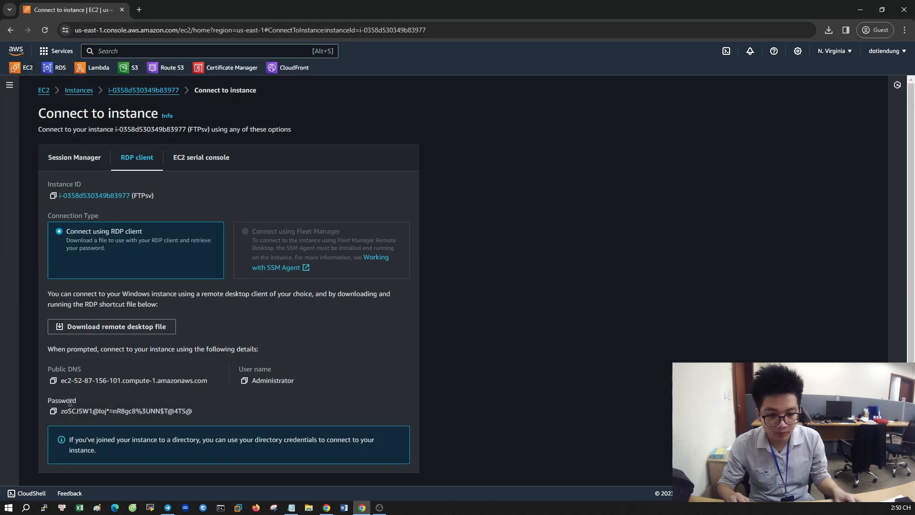
Step: Copy the decrypted Windows password of the instance into the Notepad note below the user name
click(53, 412)
scroll(223, 384, down, 1)
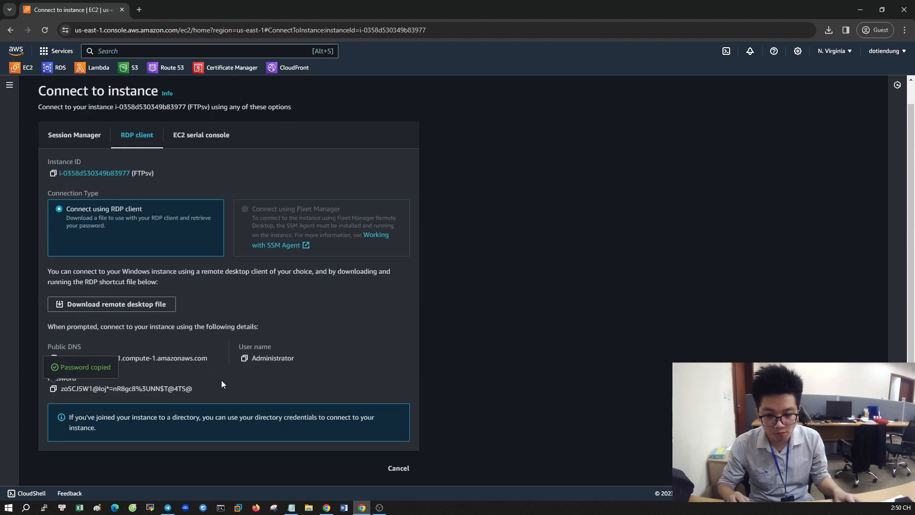
mouse_move(292, 507)
click(290, 472)
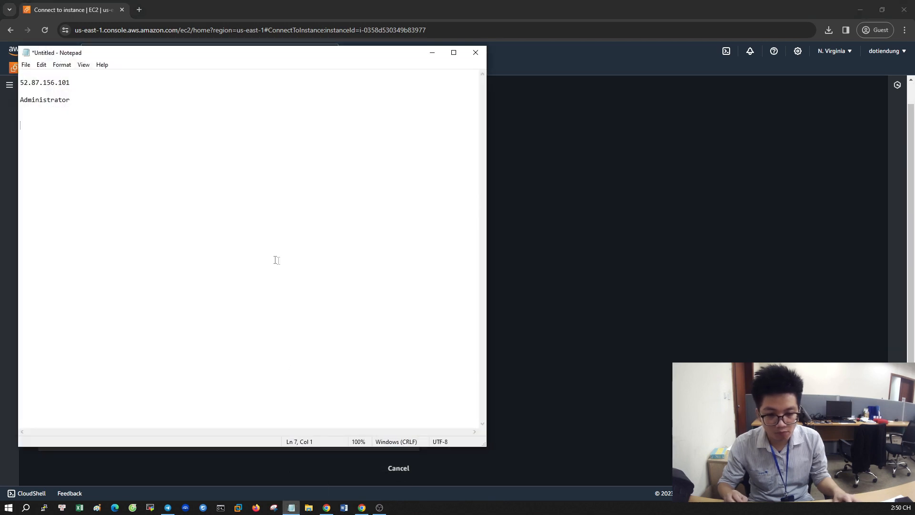
key(ctrl+v)
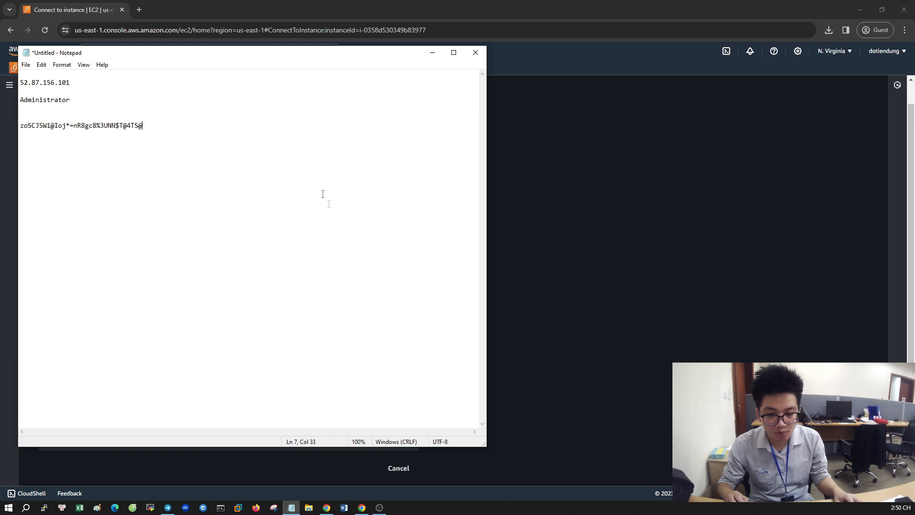
Step: Return to the AWS console, view the Session Manager connection option, and go back to the FTPsv instance summary
click(531, 149)
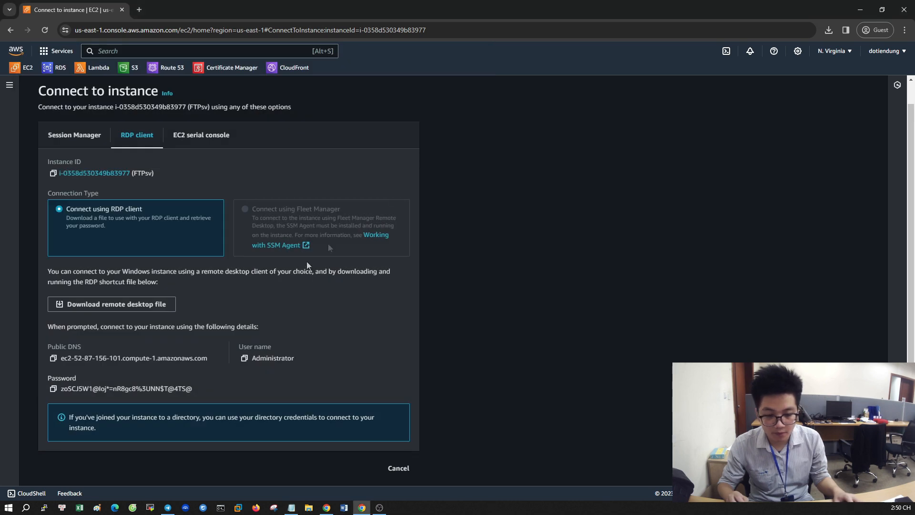
click(91, 139)
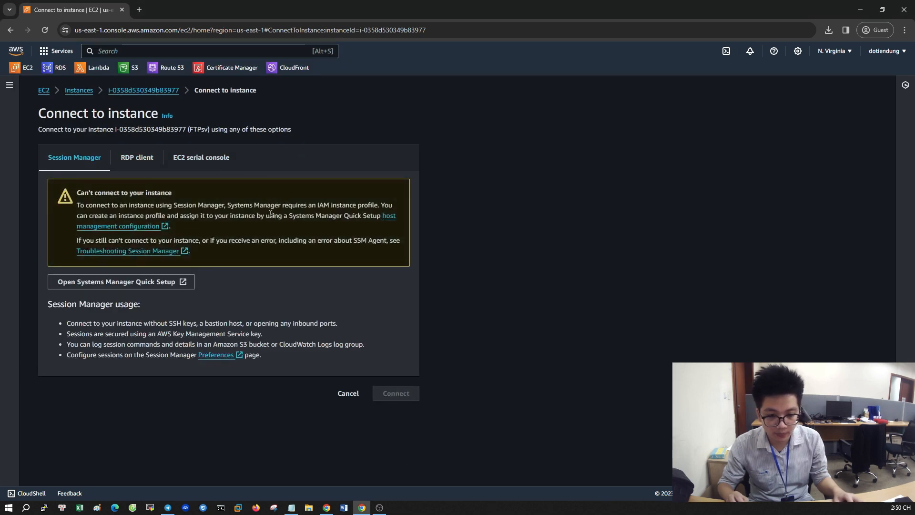
click(141, 91)
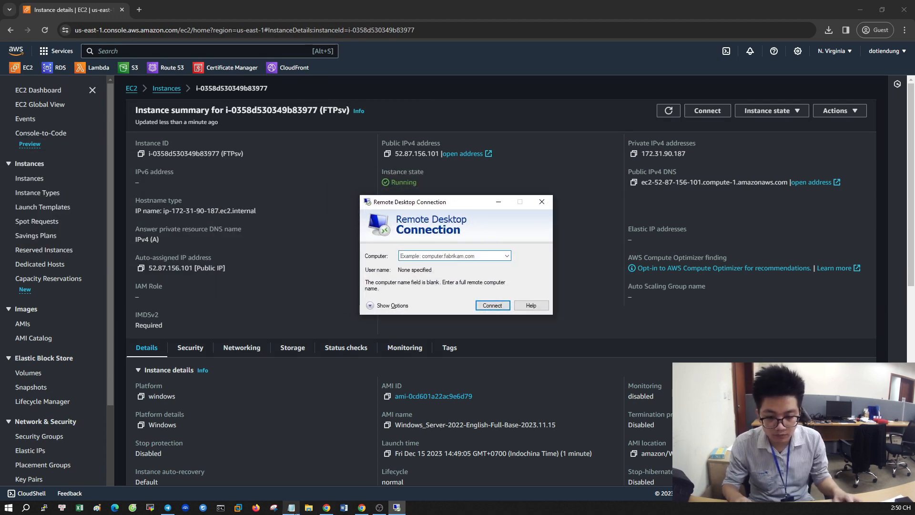
Step: Copy the IP address 52.87.156.101 from the Notepad note into Remote Desktop Connection and start connecting to it
mouse_move(291, 506)
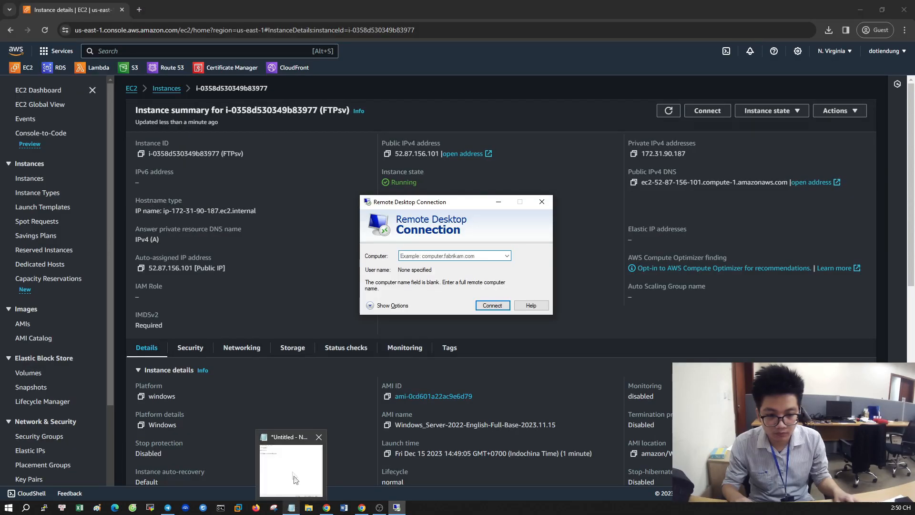
click(292, 507)
drag(91, 87, 38, 87)
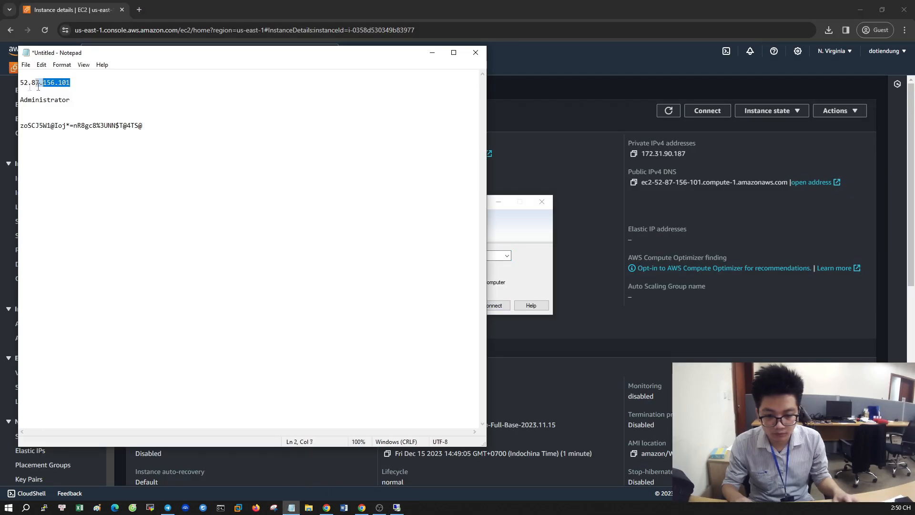
click(533, 230)
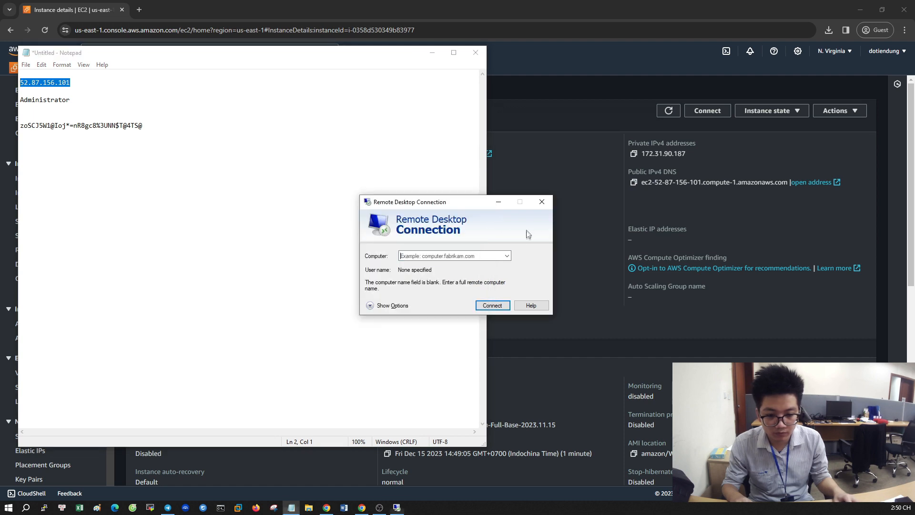
key(ctrl+v)
click(499, 309)
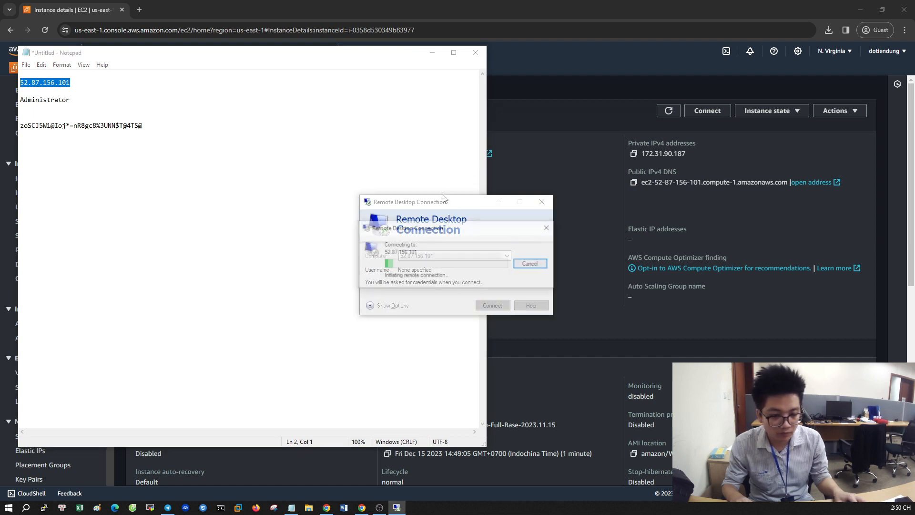
Step: Sign in to the remote computer as Administrator with the account password from the note, and accept its unverified certificate
drag(148, 125, 29, 127)
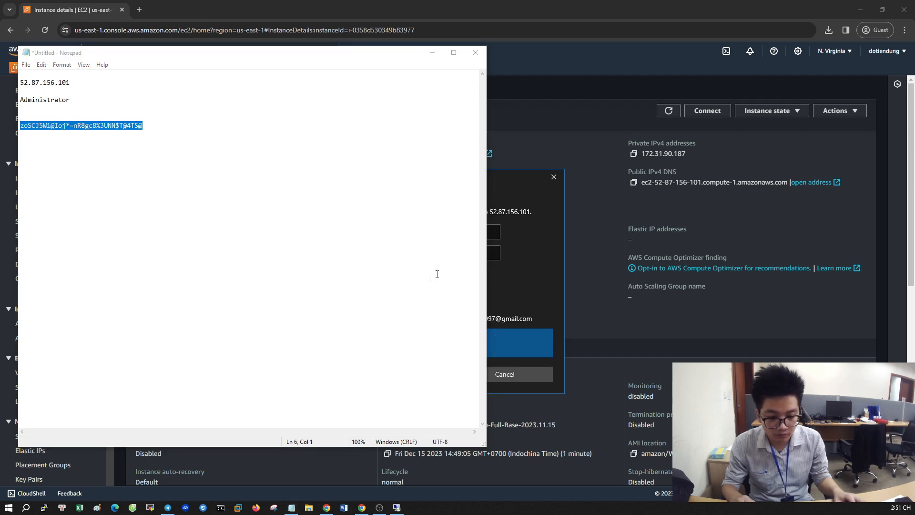
click(532, 279)
click(477, 251)
key(ctrl+v)
click(445, 233)
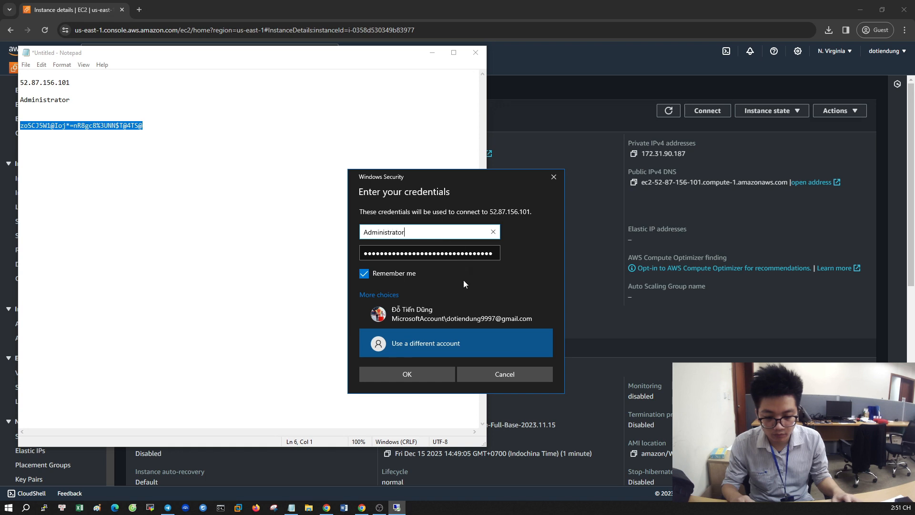
click(424, 378)
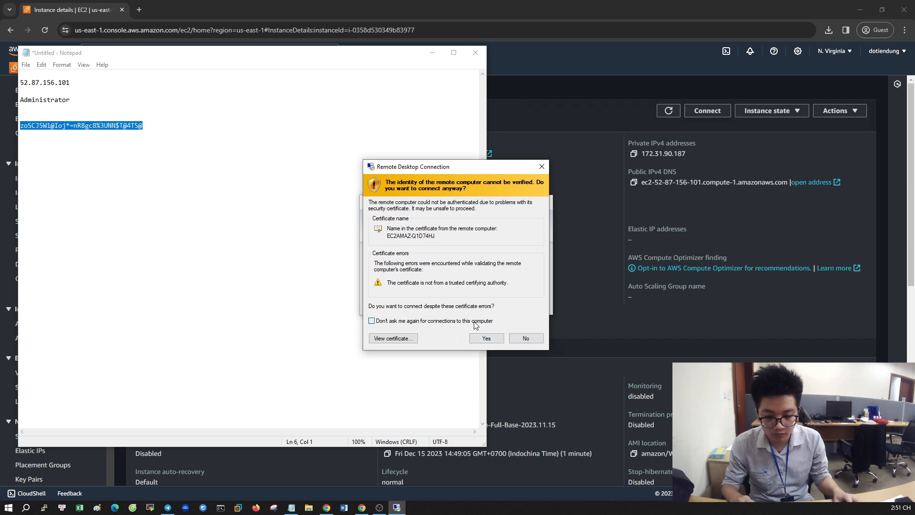
click(487, 338)
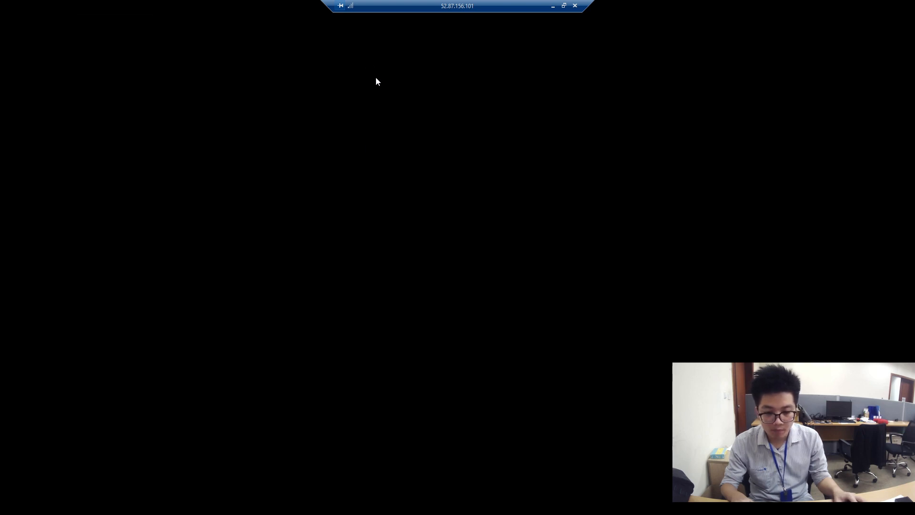
Step: Take the remote session out of full screen, then ping the FTPsv instance's public IPv4 address from Command Prompt and stop the ping
double_click(442, 7)
drag(470, 68, 466, 61)
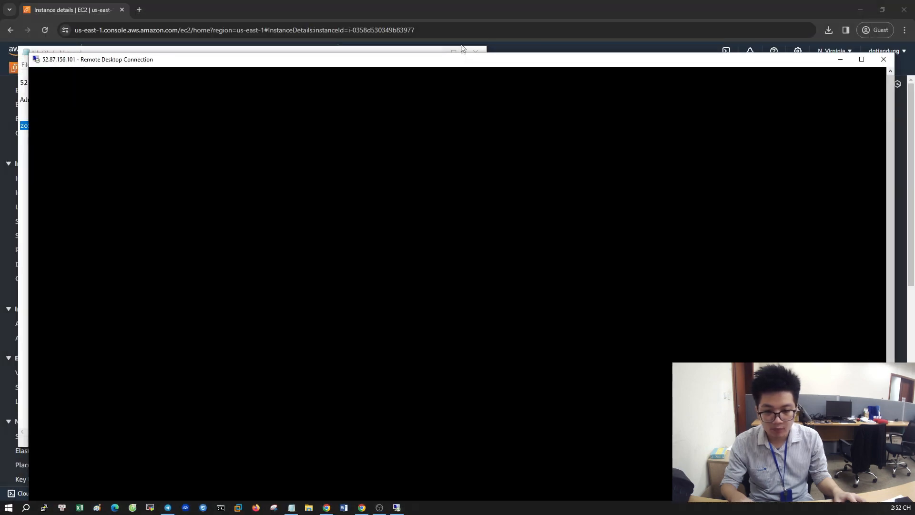
click(468, 13)
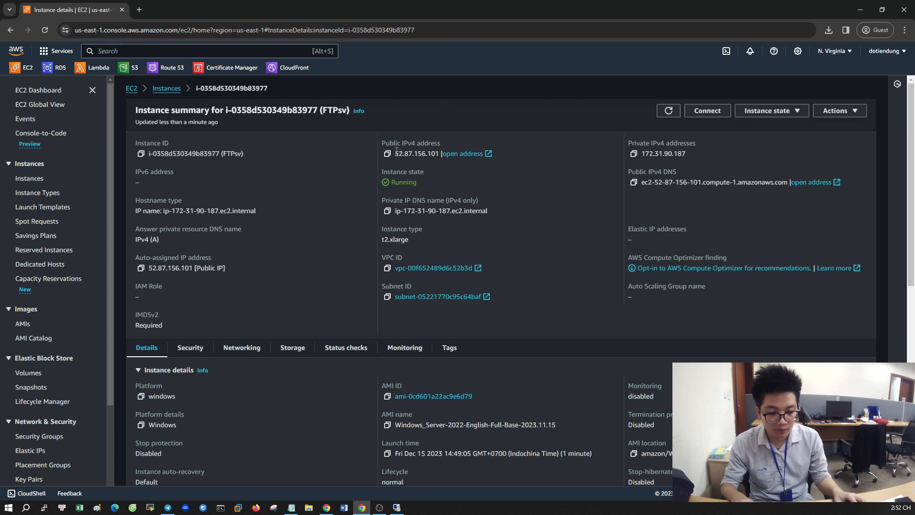
click(388, 154)
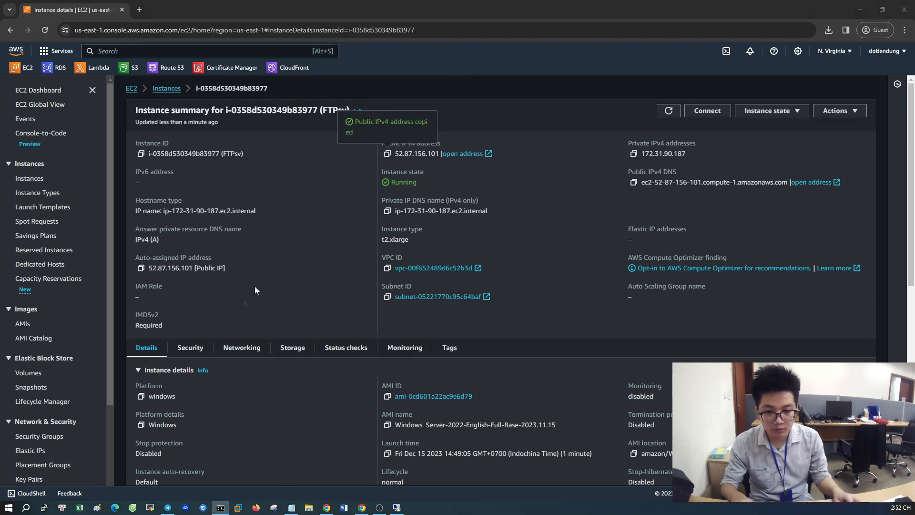
text(ping)
key(ctrl+v)
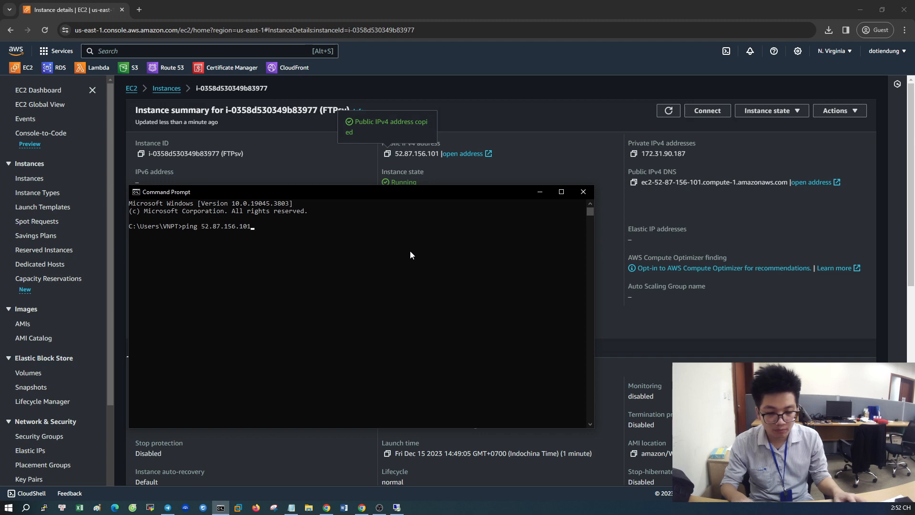
key(Return)
key(ctrl+c)
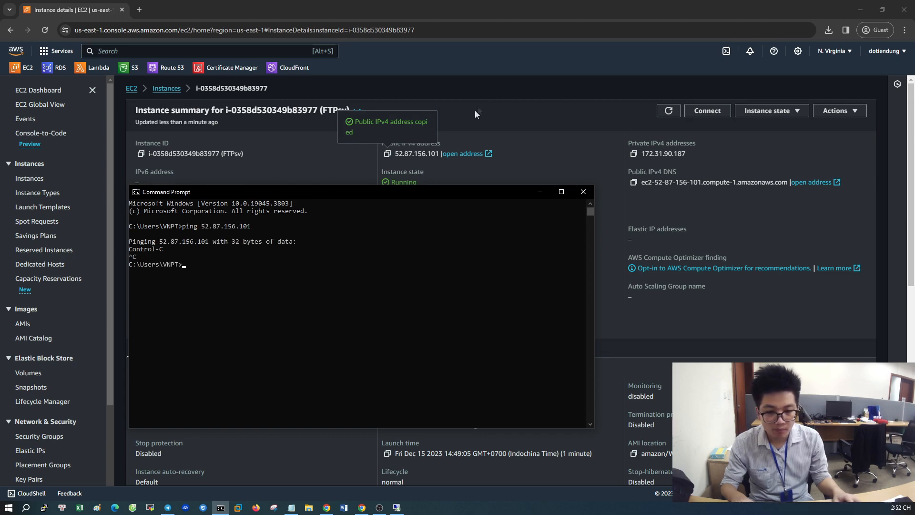
Step: Reload the instances list and open the security group launch-wizard-1 of the FTPsv instance
click(491, 90)
click(167, 89)
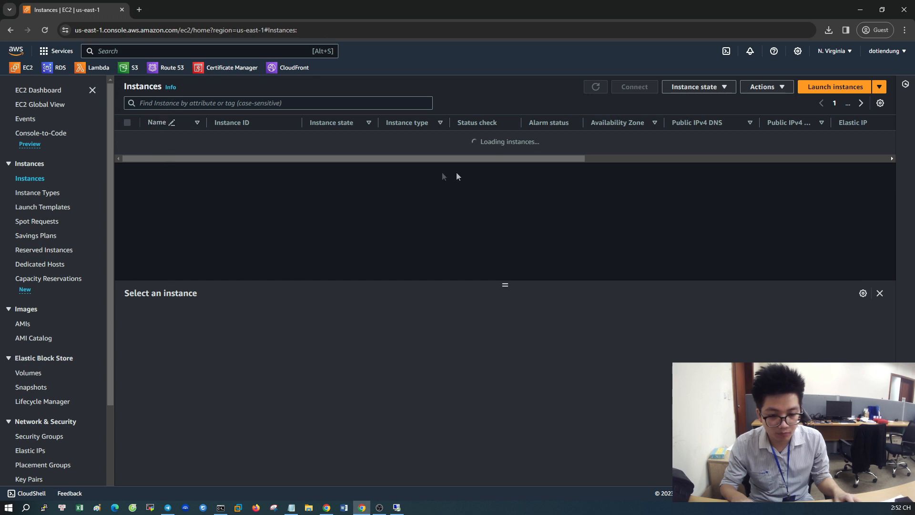
click(46, 30)
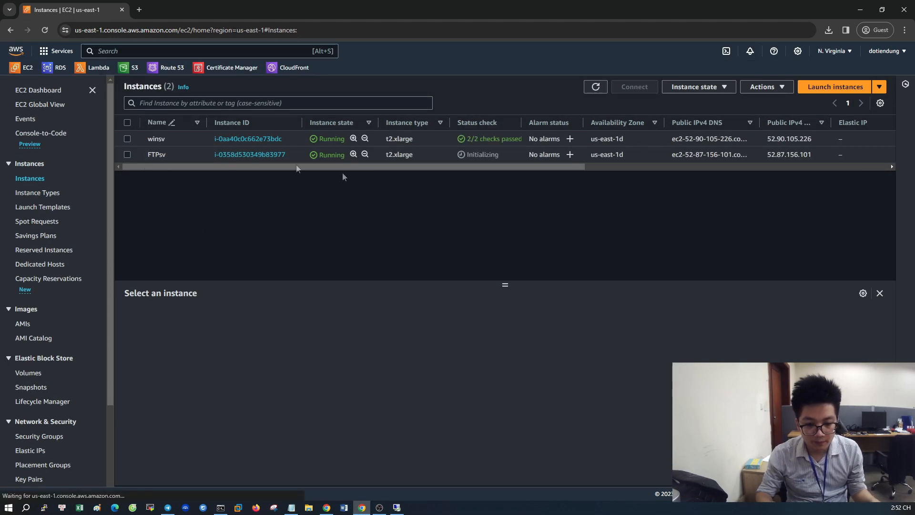
click(226, 155)
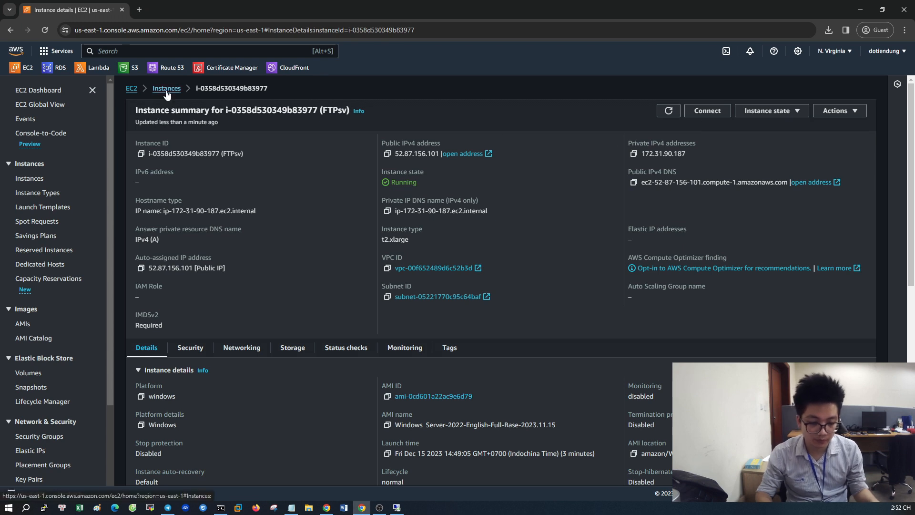
click(191, 348)
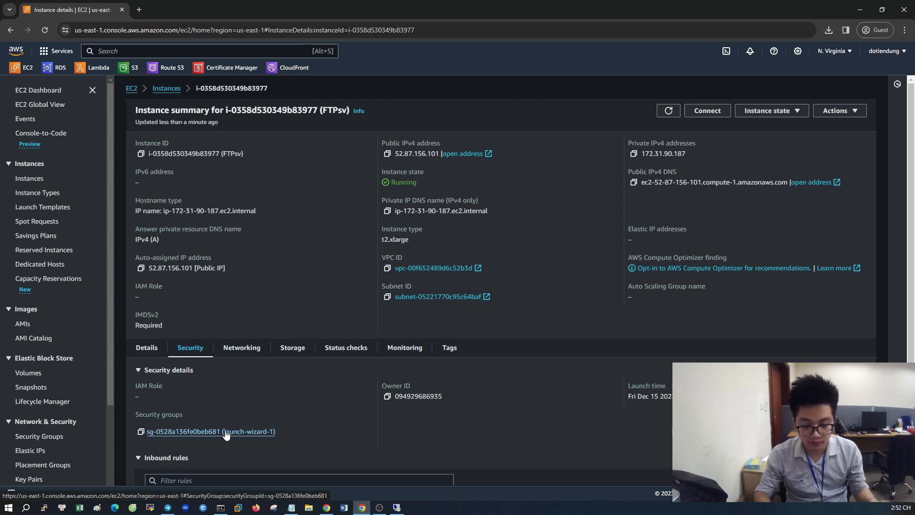
click(226, 432)
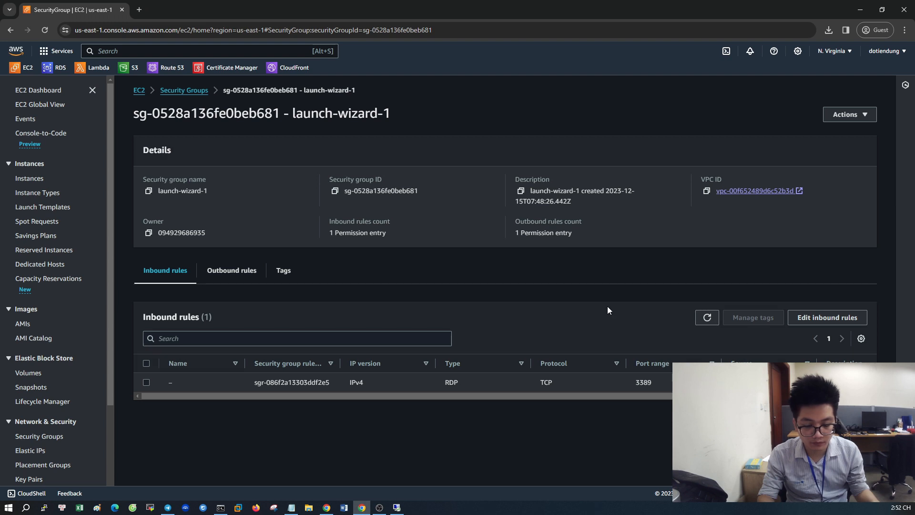
Step: Add an inbound rule of type All ICMP - IPv4 with source 0.0.0.0/0 and description "allow ping", and save the rules
click(841, 318)
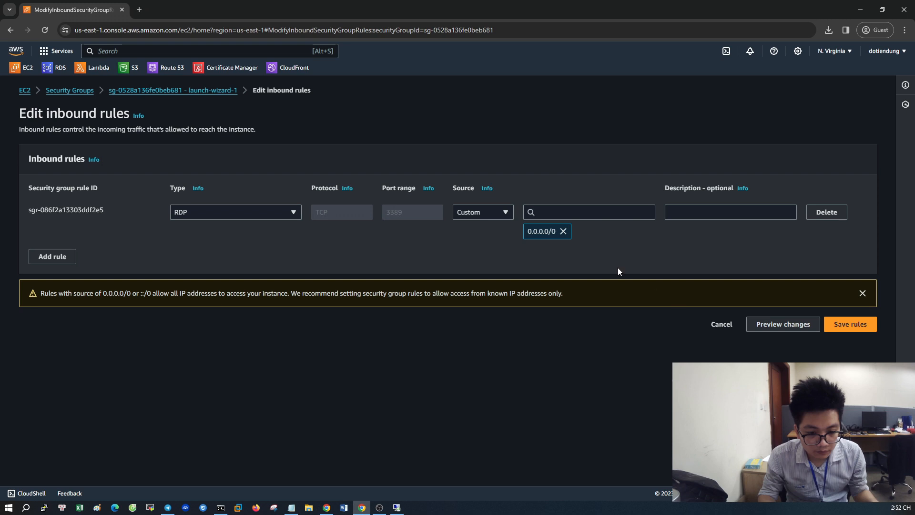
click(47, 257)
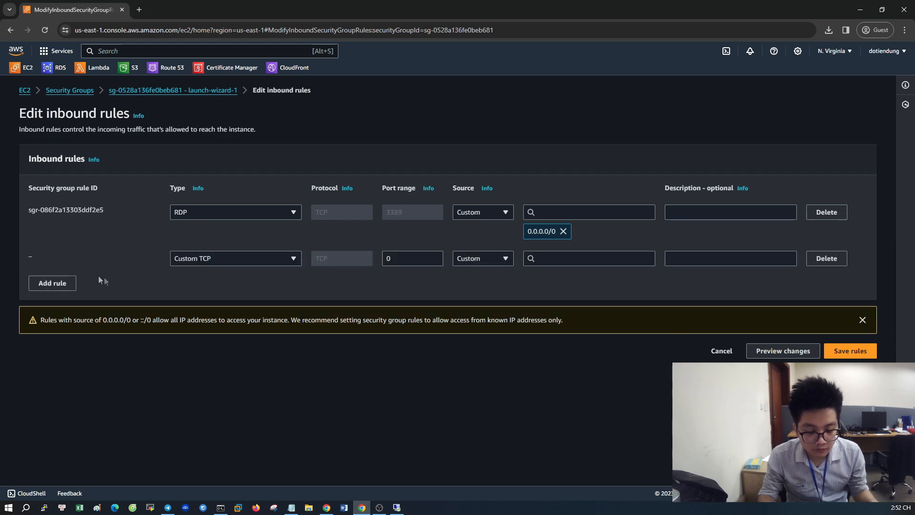
click(265, 257)
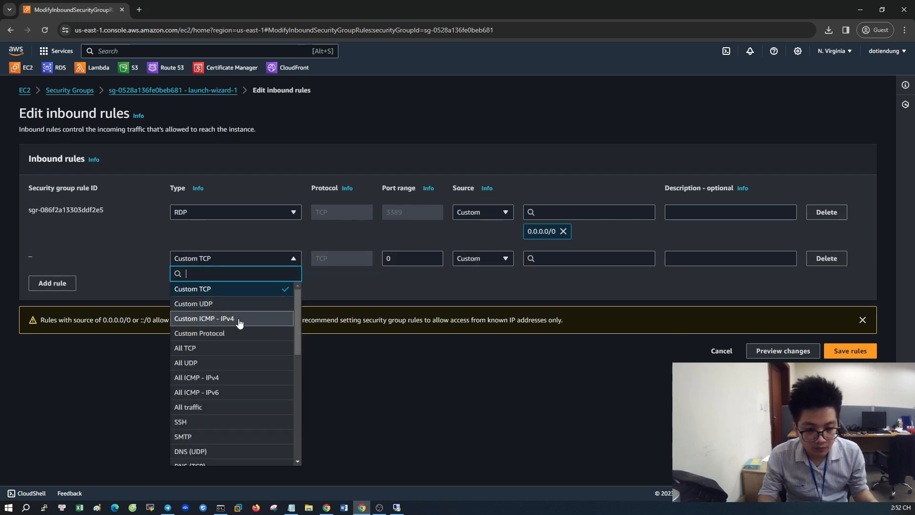
click(222, 377)
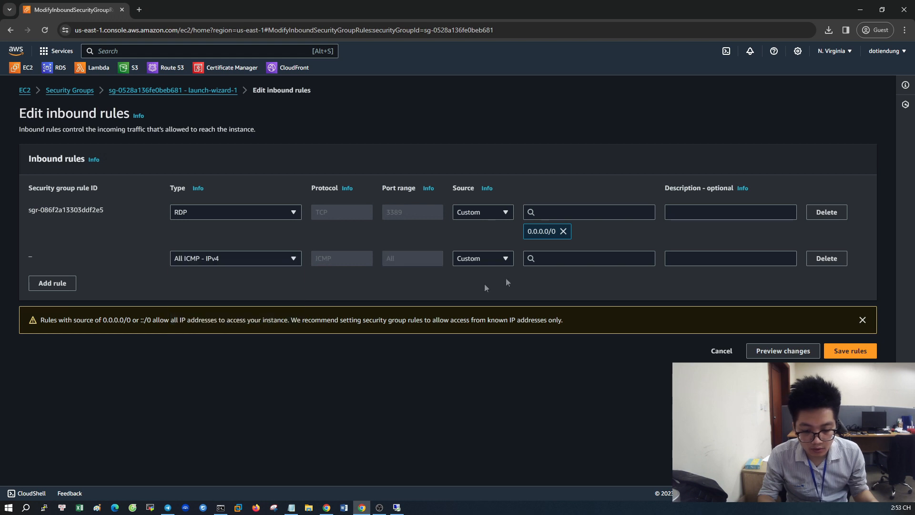
click(553, 257)
click(562, 293)
click(710, 258)
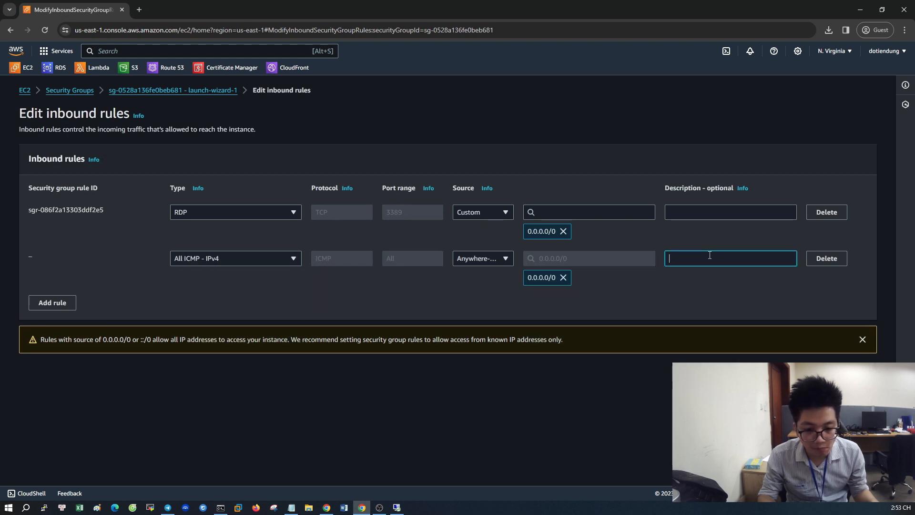
text(allow ping)
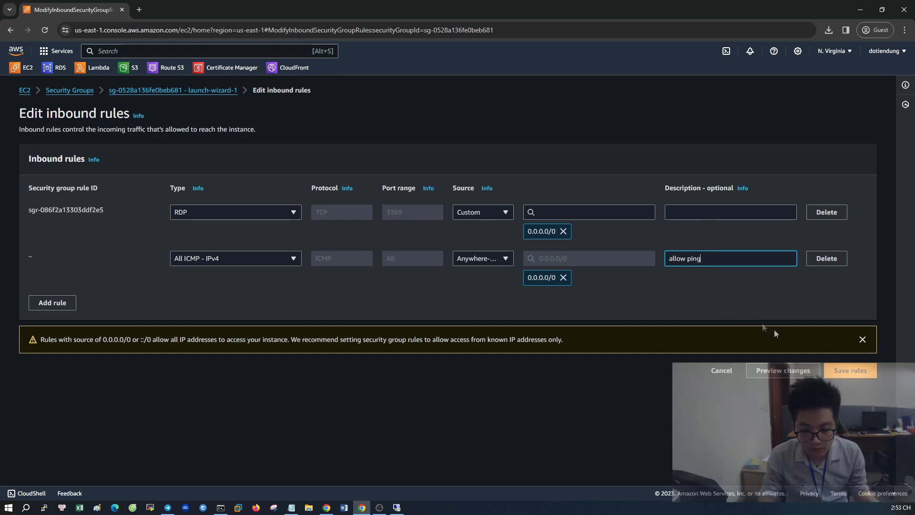
click(850, 371)
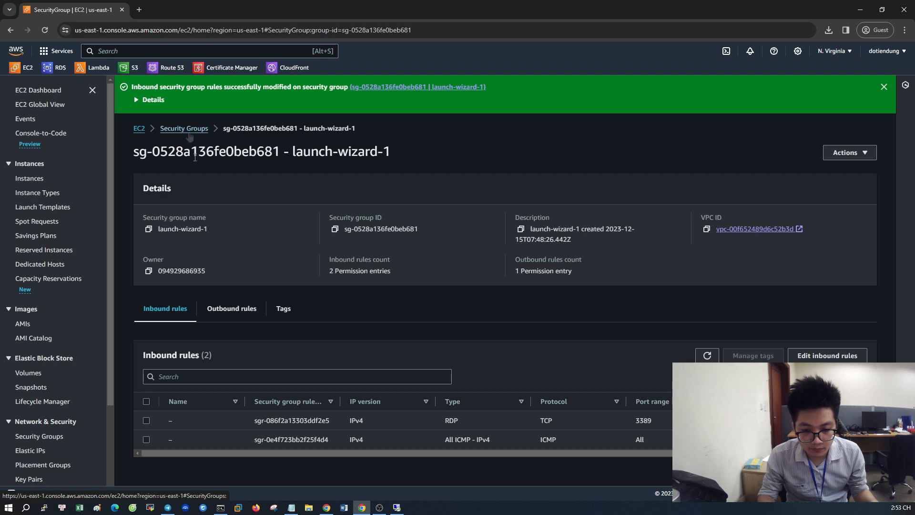
Step: Switch to the remote desktop session of 52.87.156.101 and show it in full screen
mouse_move(223, 509)
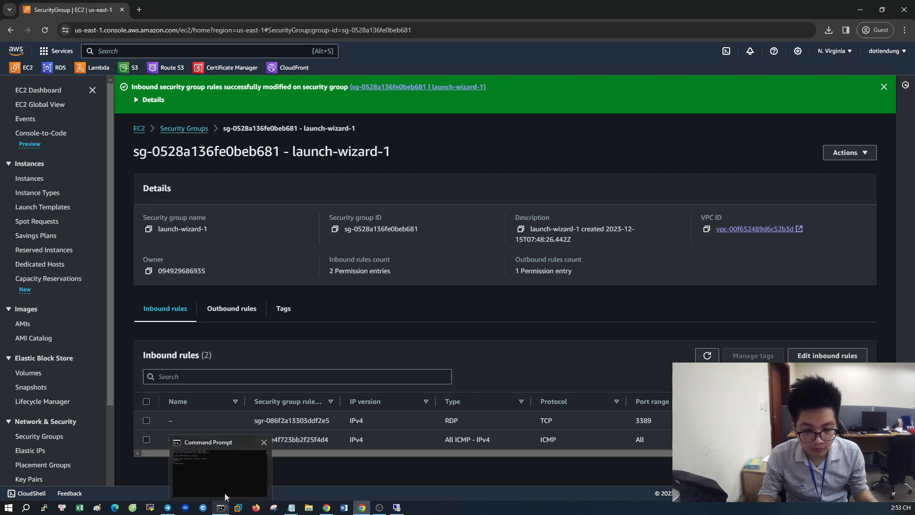
click(224, 469)
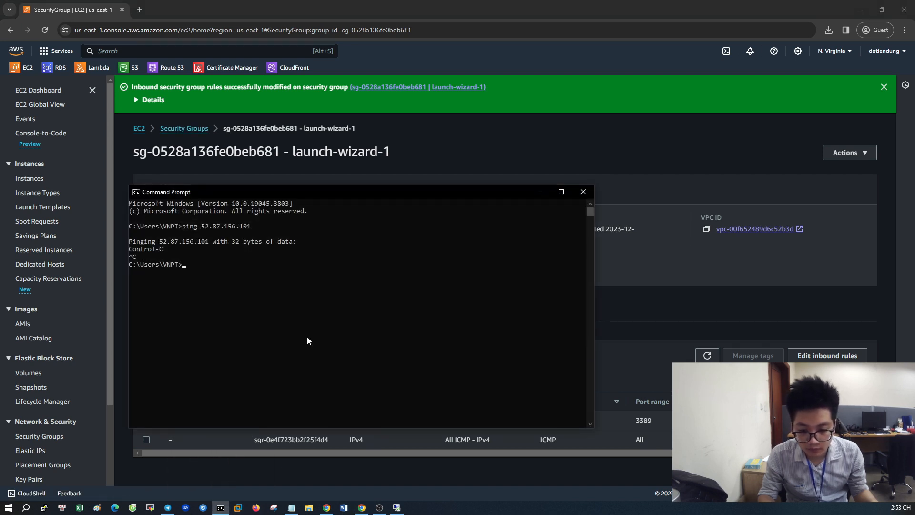
mouse_move(397, 508)
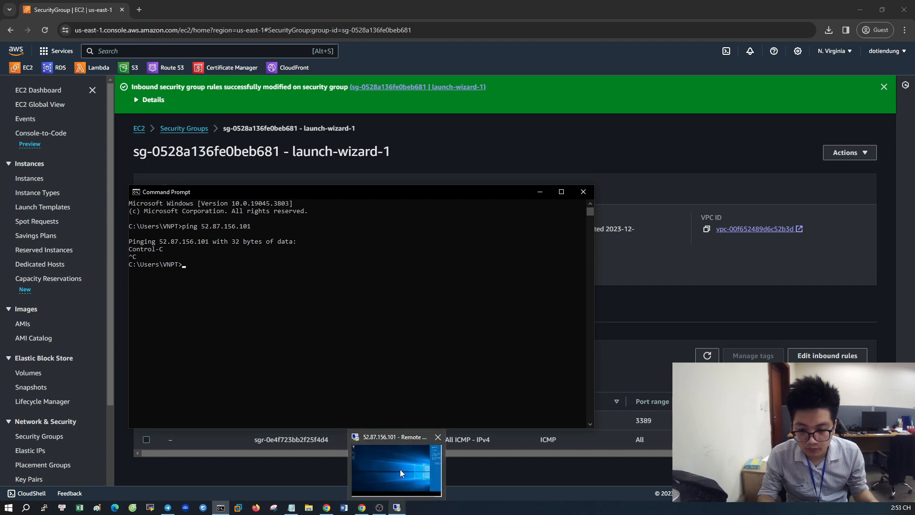
click(400, 470)
click(861, 59)
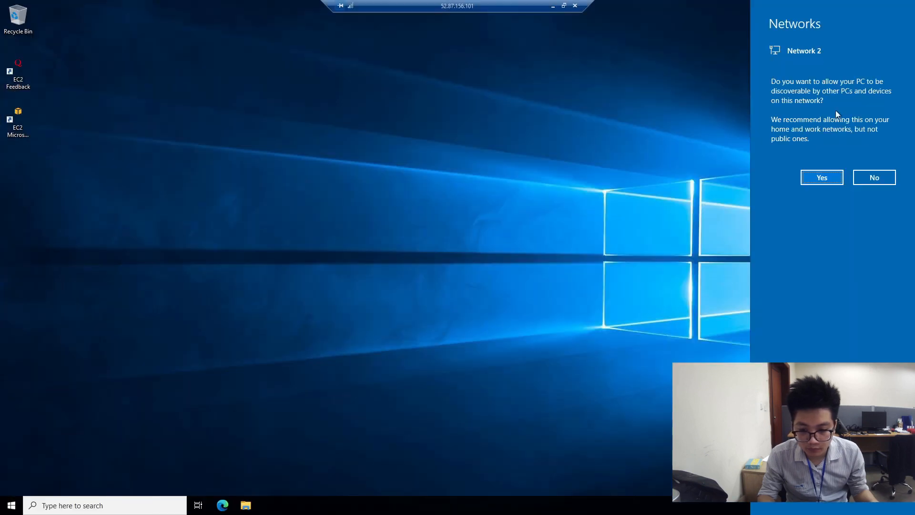
Step: Allow the PC to be discoverable on Network 2 and open Windows Defender Firewall with Advanced Security
click(822, 178)
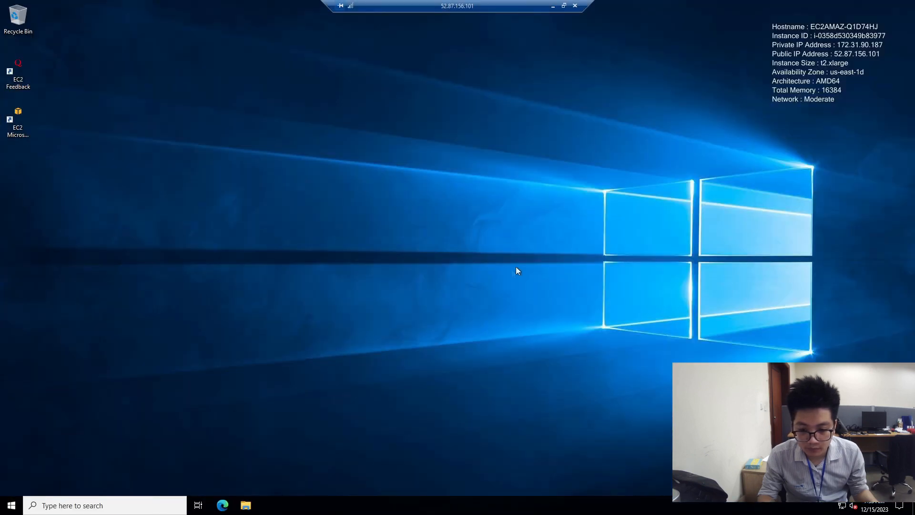
click(119, 508)
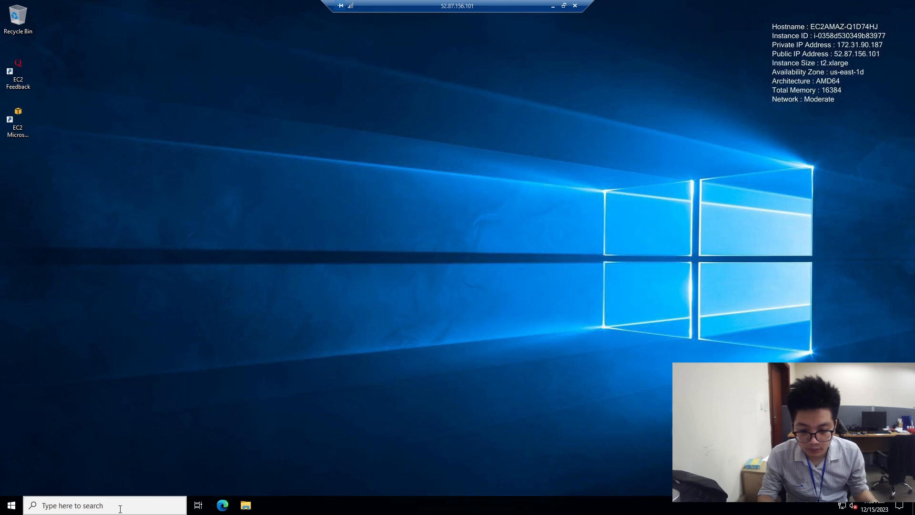
text(fire)
click(92, 239)
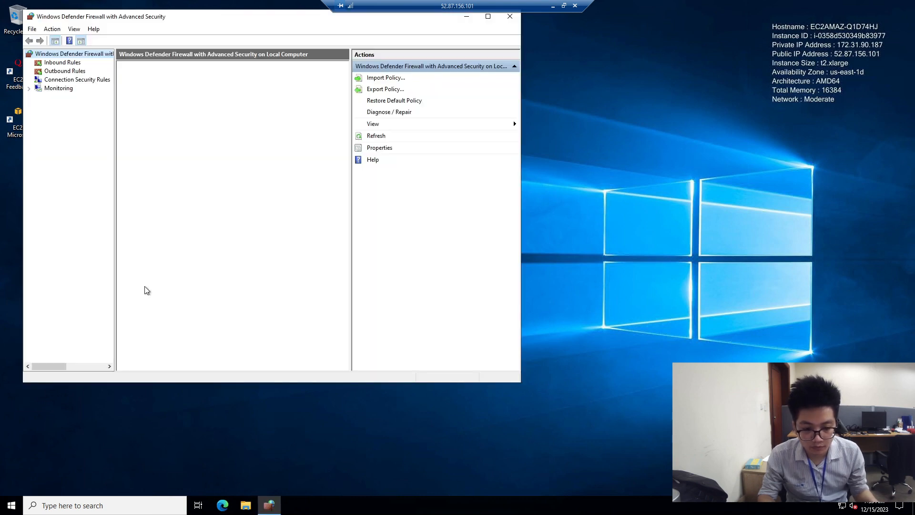
Step: Create an inbound firewall rule for all programs that allows the connection, keeping the default profiles, and name it "allow piing"
click(61, 64)
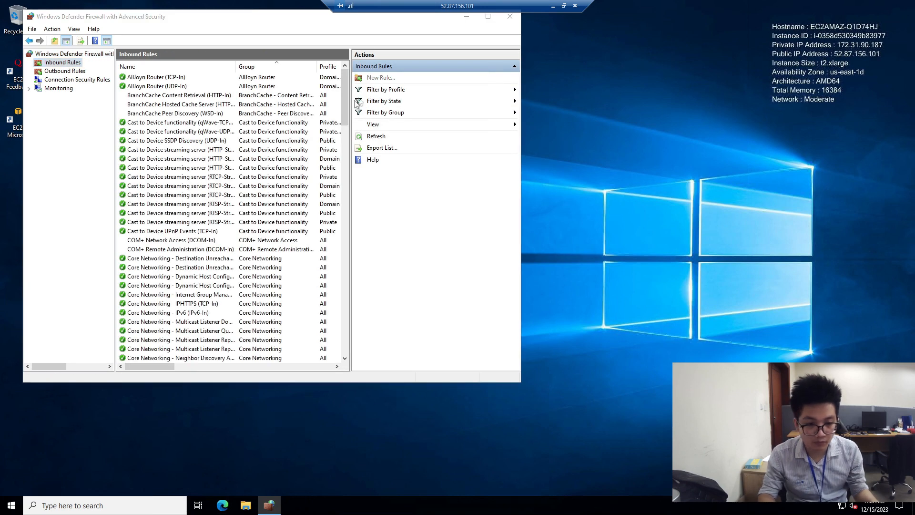
click(373, 78)
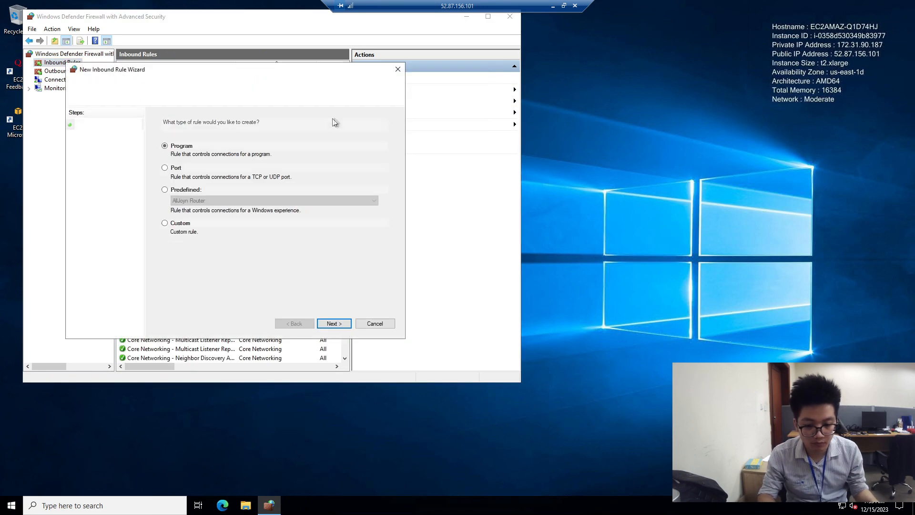
click(343, 324)
key(alt+a)
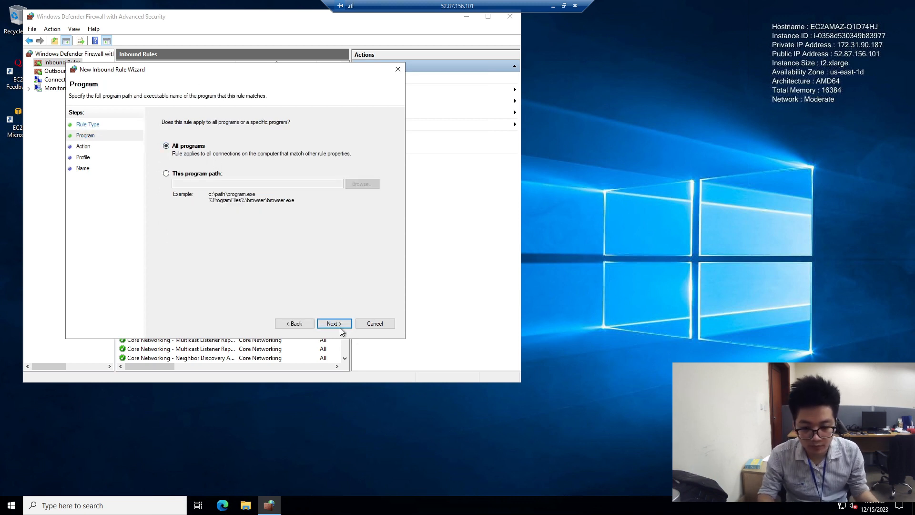
click(340, 327)
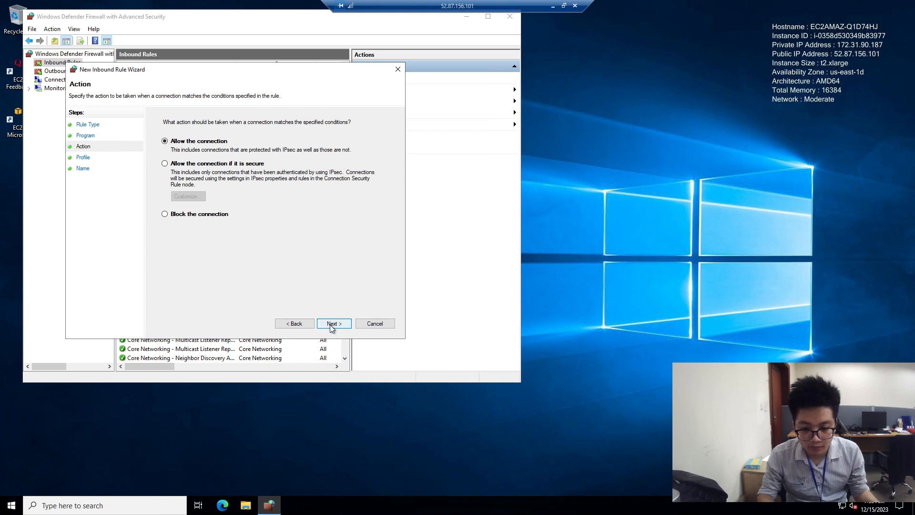
click(331, 327)
click(333, 324)
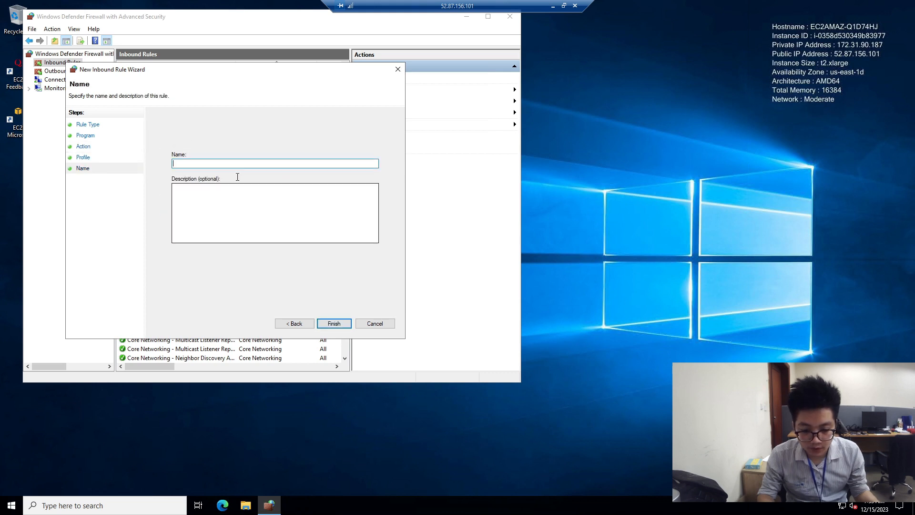
text(allow p)
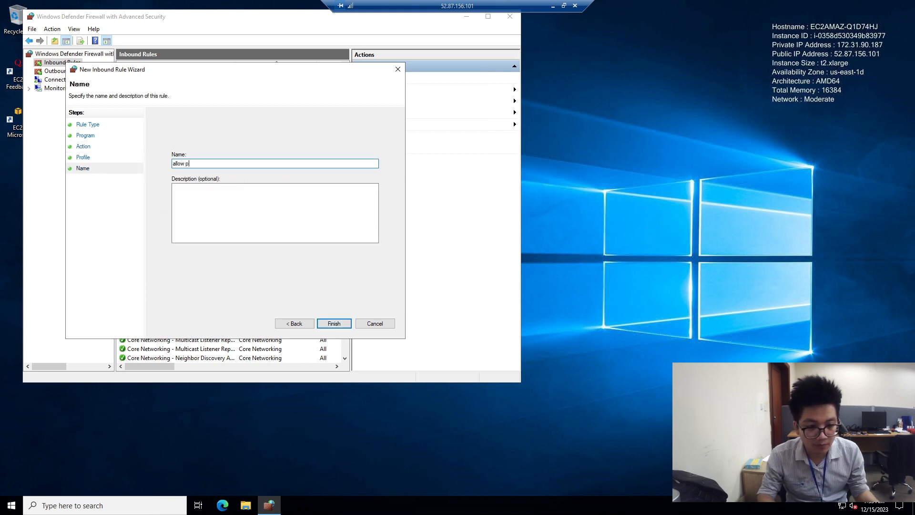
click(335, 324)
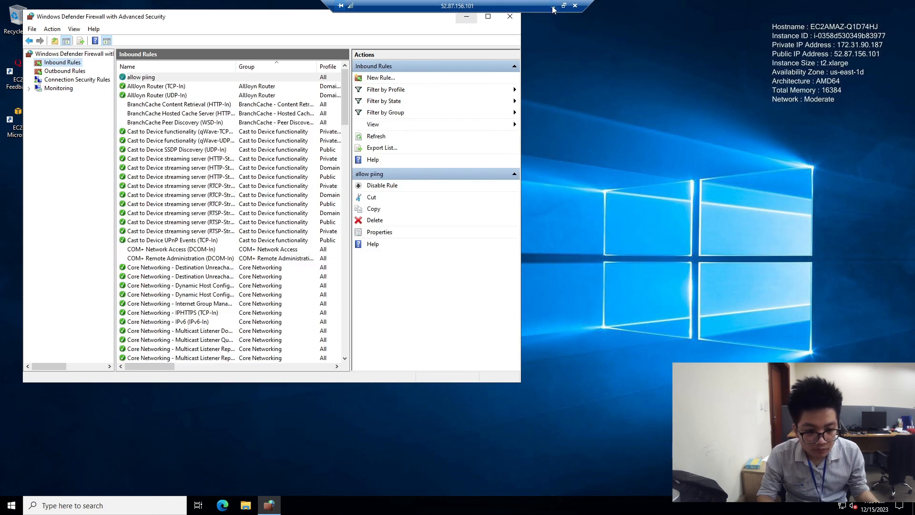
Step: Minimize the remote session, ping 52.87.156.101 again from the local Command Prompt, and minimize the prompt
click(552, 6)
click(336, 306)
key(Up)
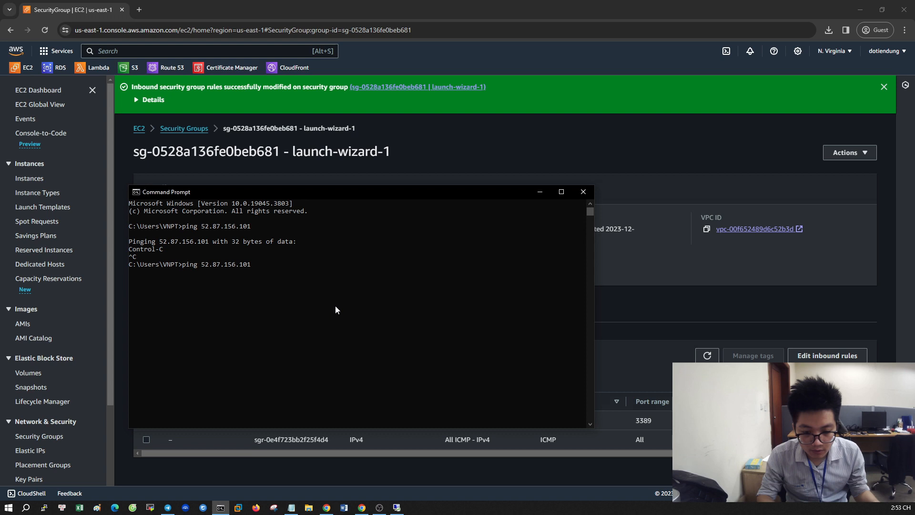
key(Return)
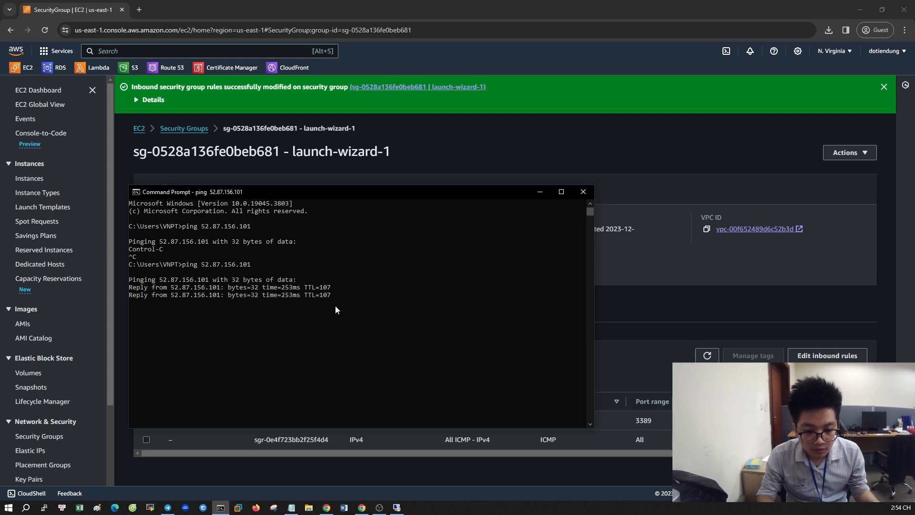
key(Return)
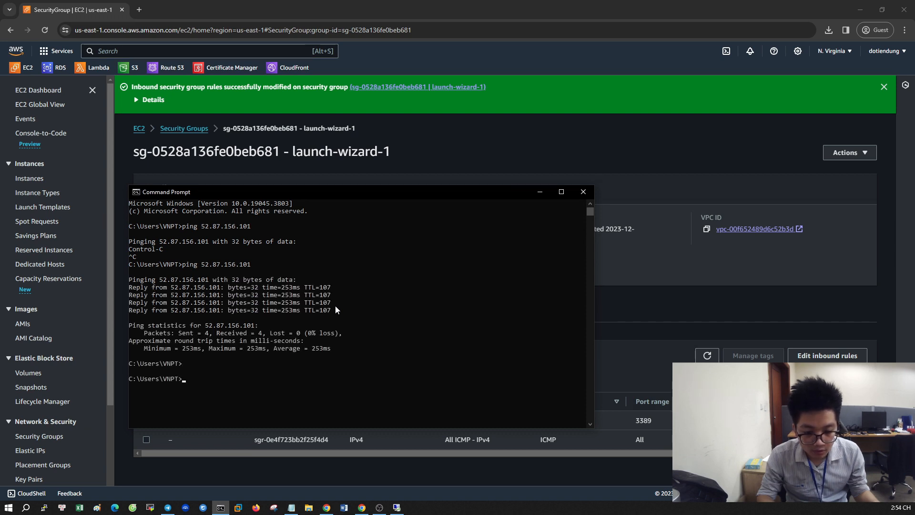
click(543, 192)
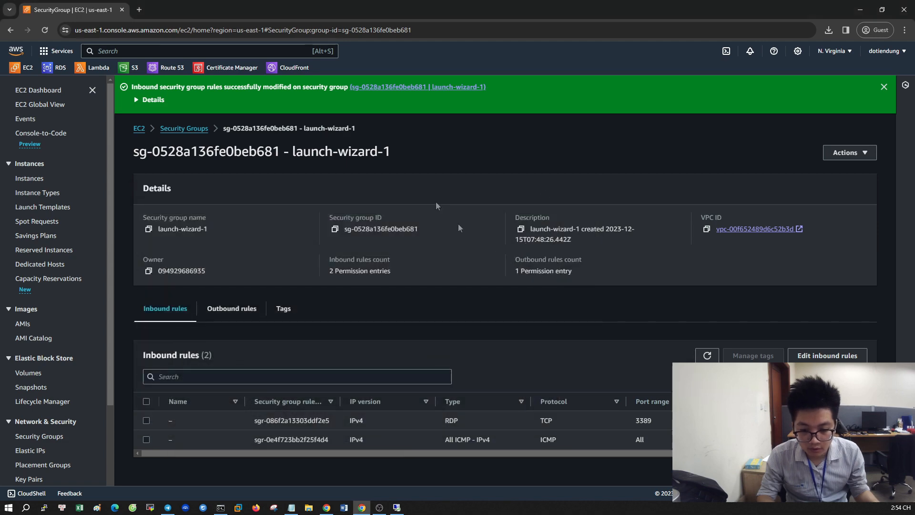
Step: Return to the remote session, minimize the firewall window, and search Windows for "iis"
click(398, 507)
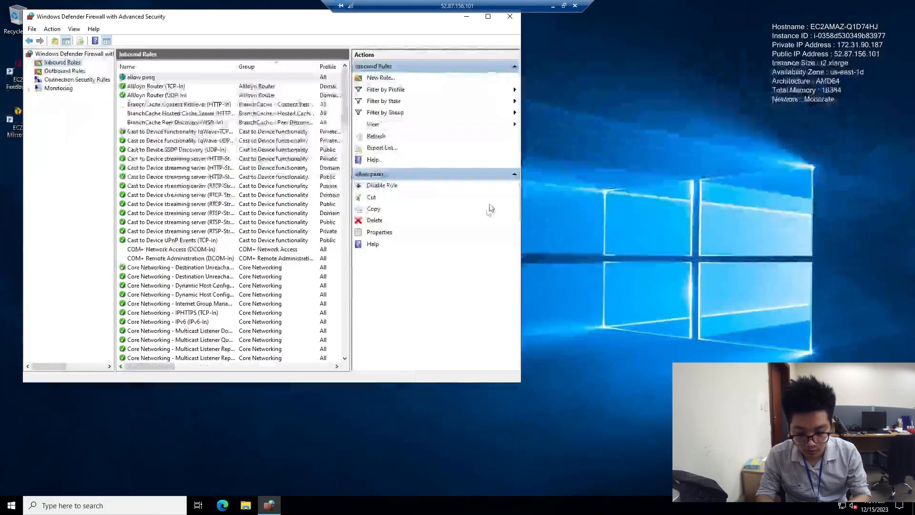
click(467, 16)
right_click(520, 201)
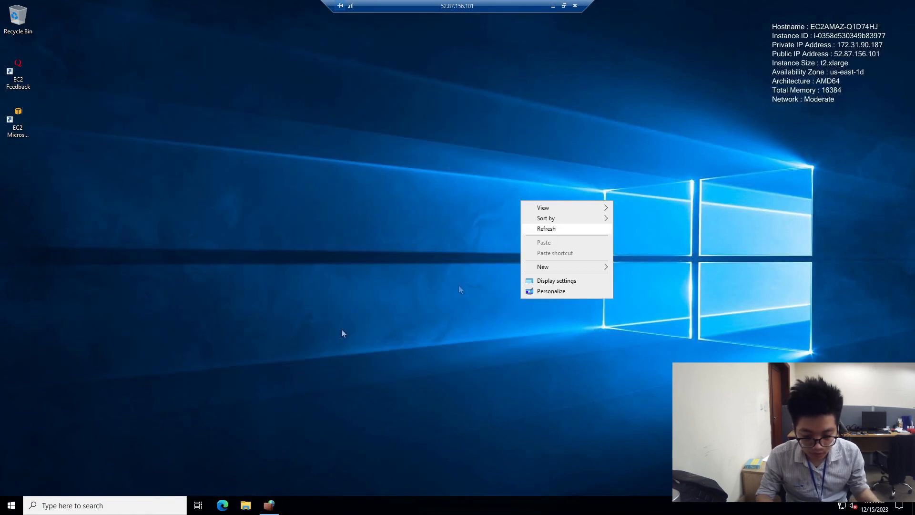
click(10, 506)
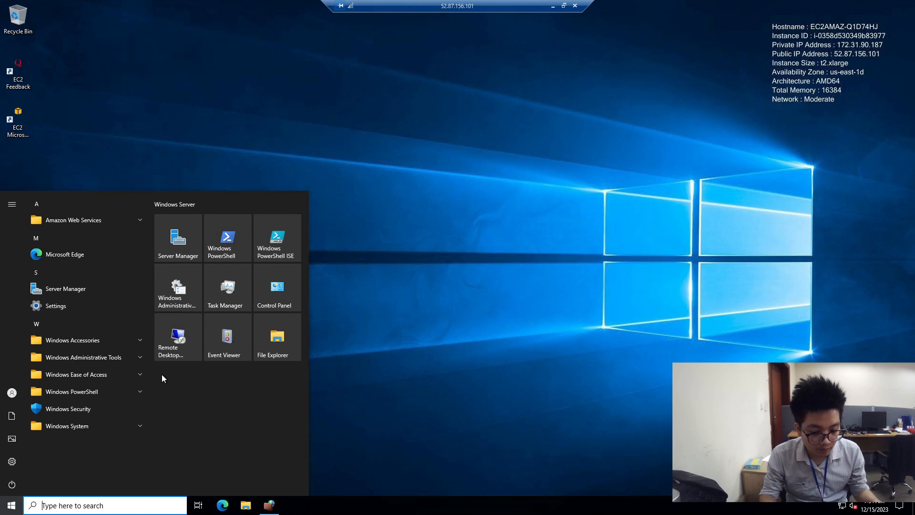
text(iis)
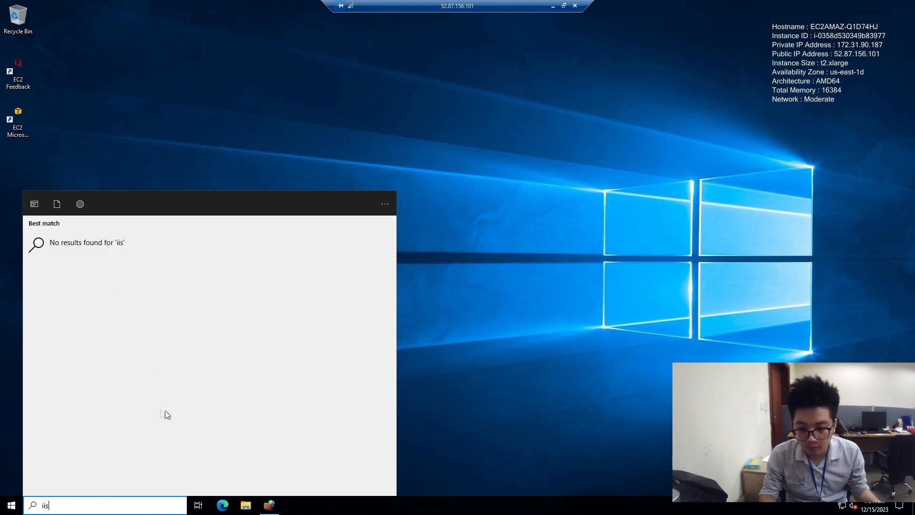
click(465, 317)
Step: Open Server Manager on the remote server and dismiss the Windows Admin Center notice
click(11, 505)
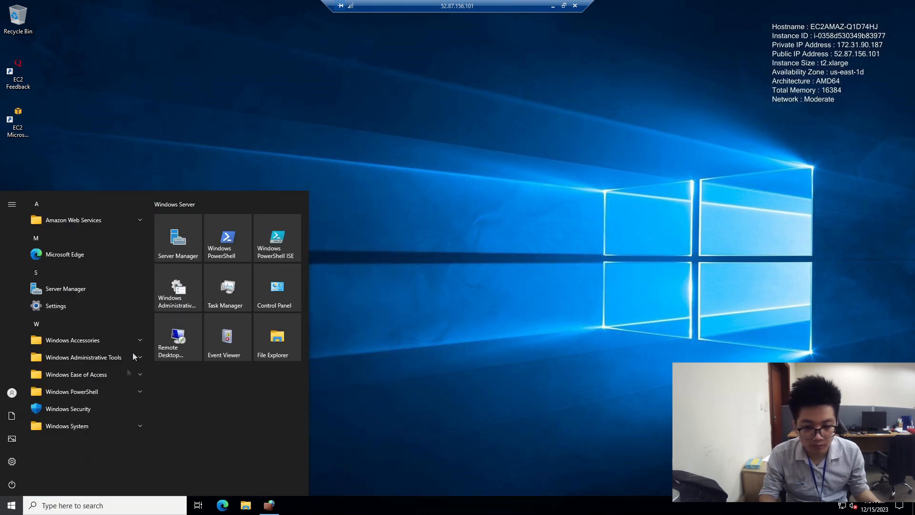
click(182, 244)
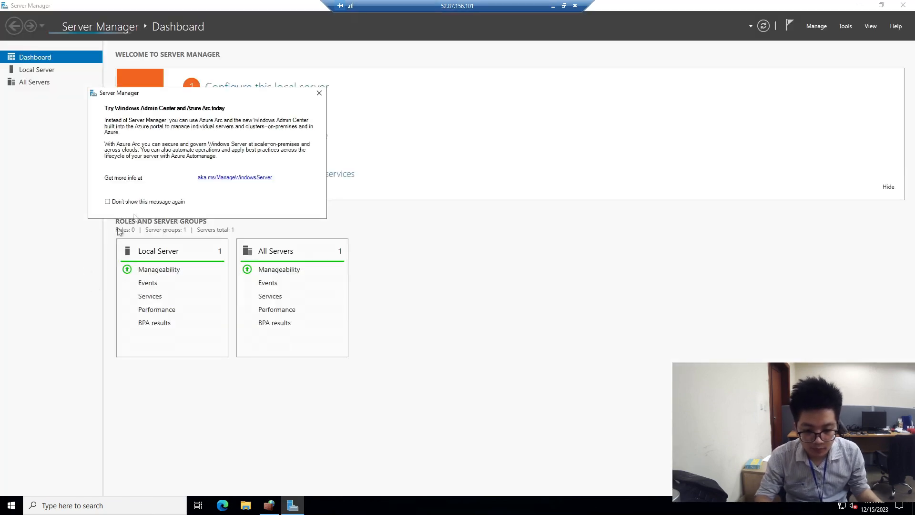
click(319, 94)
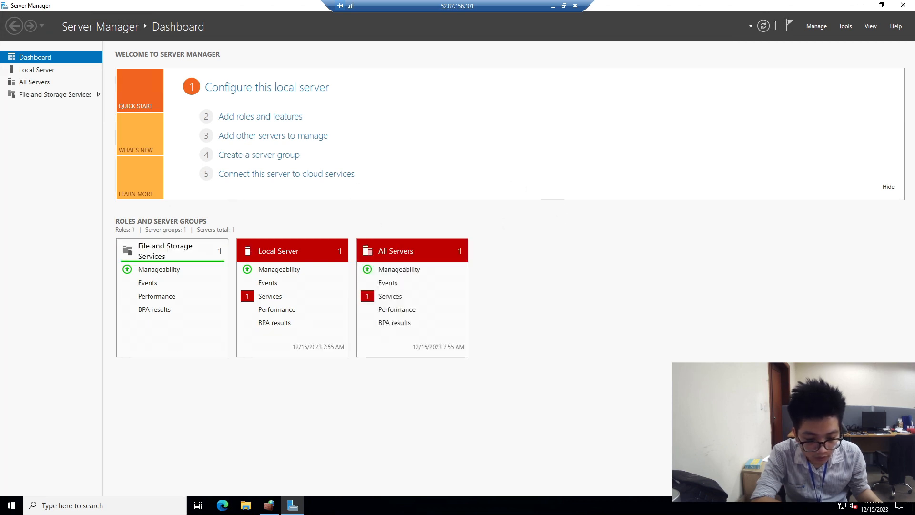
Step: Start adding roles and features with a role-based installation on the server from the server pool
click(818, 26)
click(818, 37)
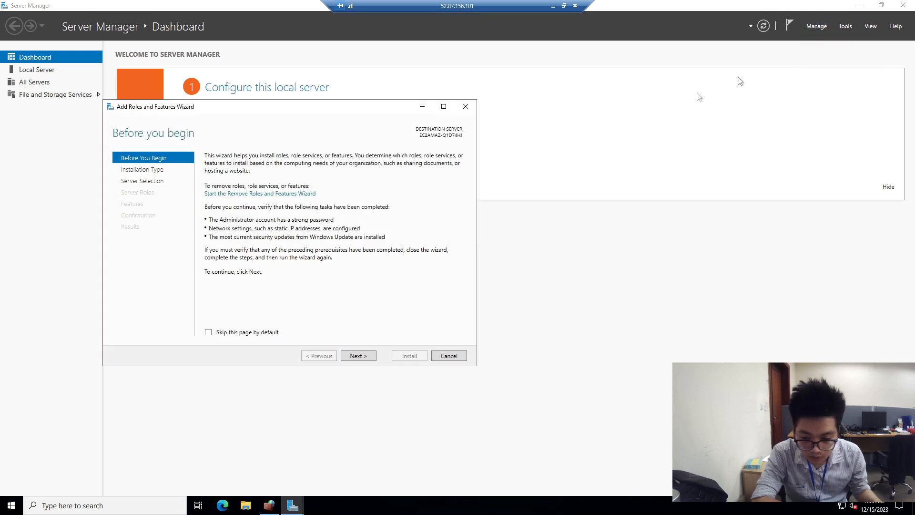
click(350, 355)
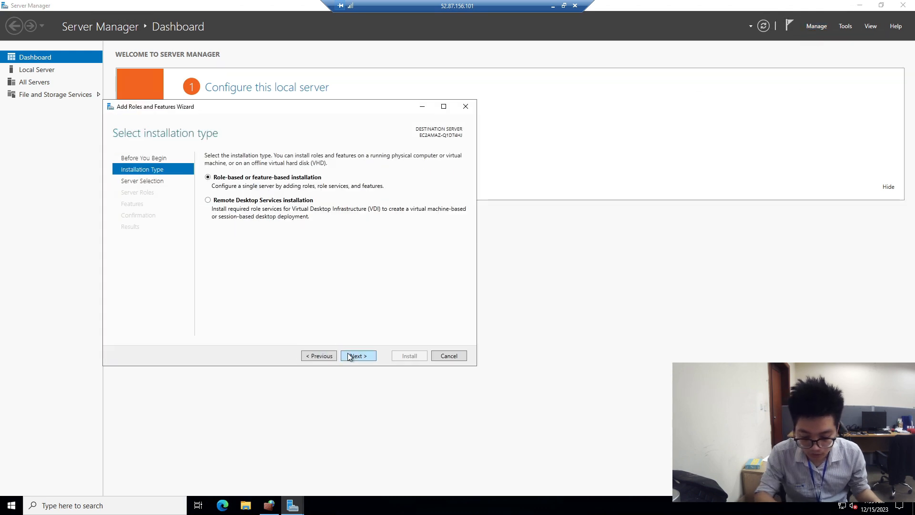
click(351, 357)
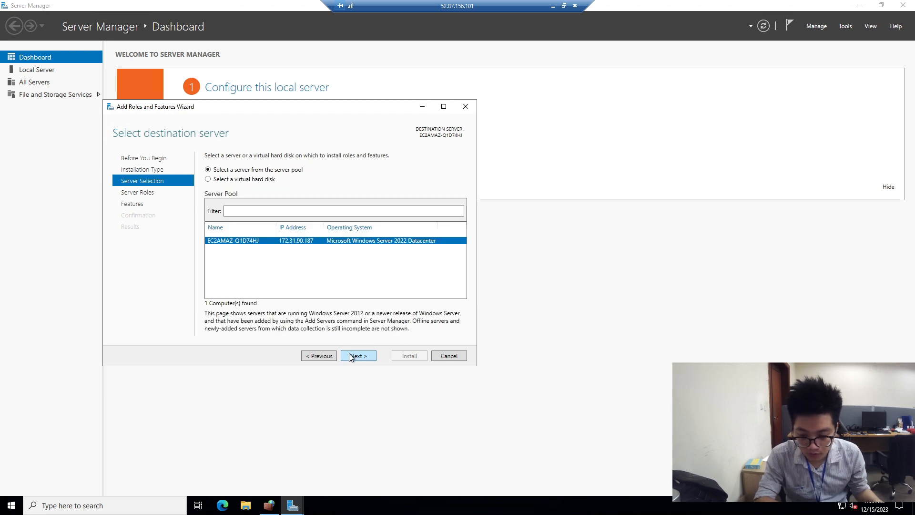
click(351, 356)
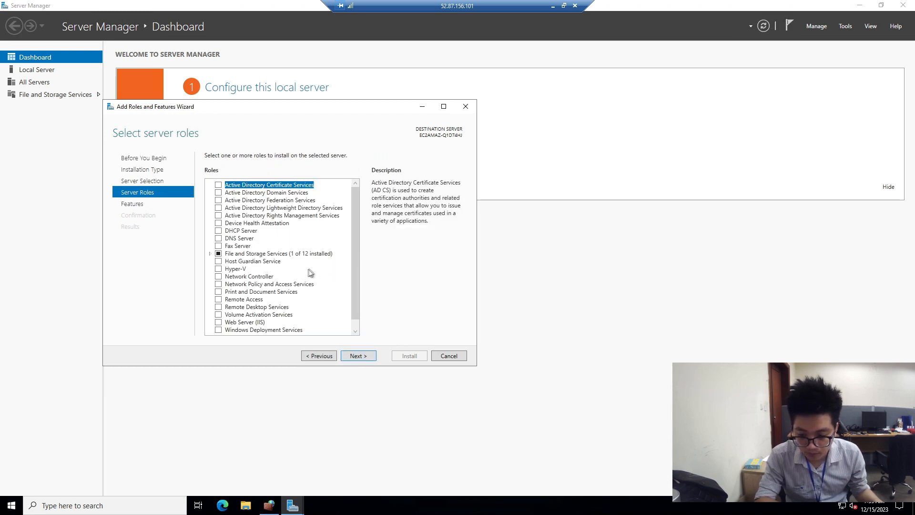
Step: Select the Web Server (IIS) role and add its required features, including the management tools
scroll(310, 273, down, 1)
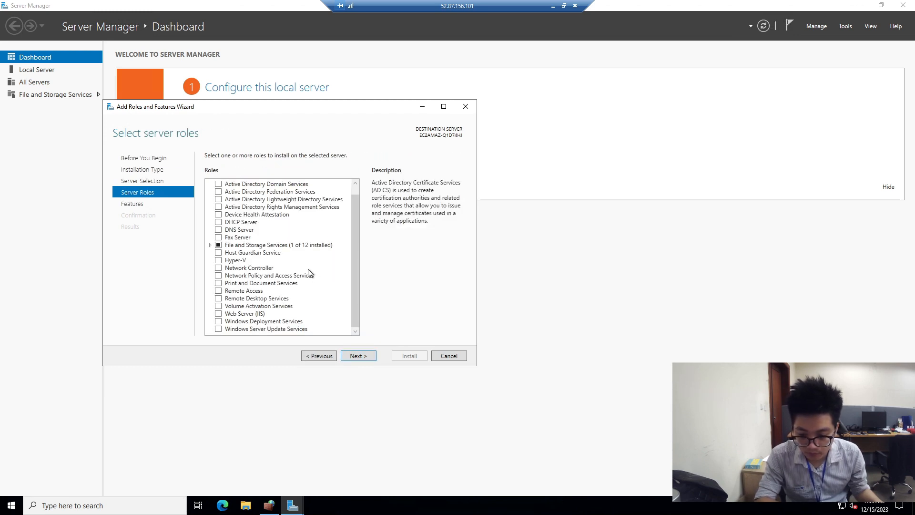
click(218, 313)
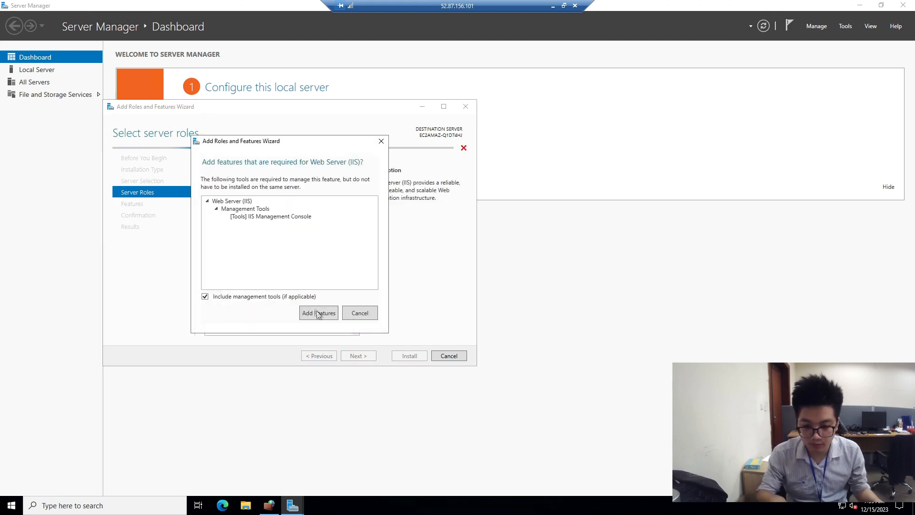
click(318, 313)
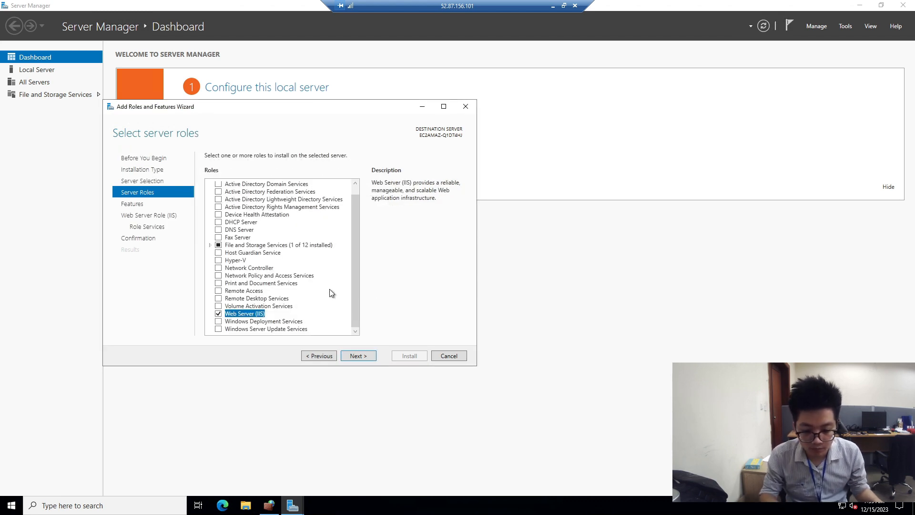
scroll(332, 294, up, 1)
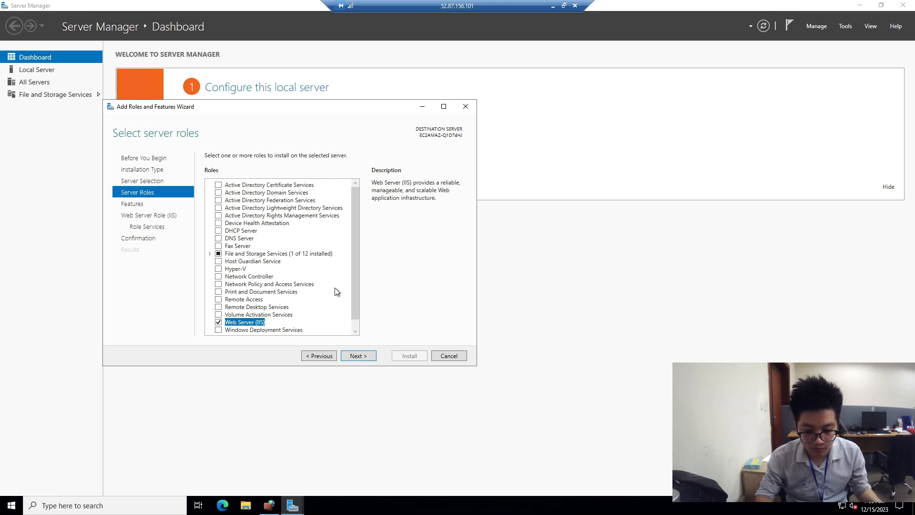
scroll(337, 292, down, 1)
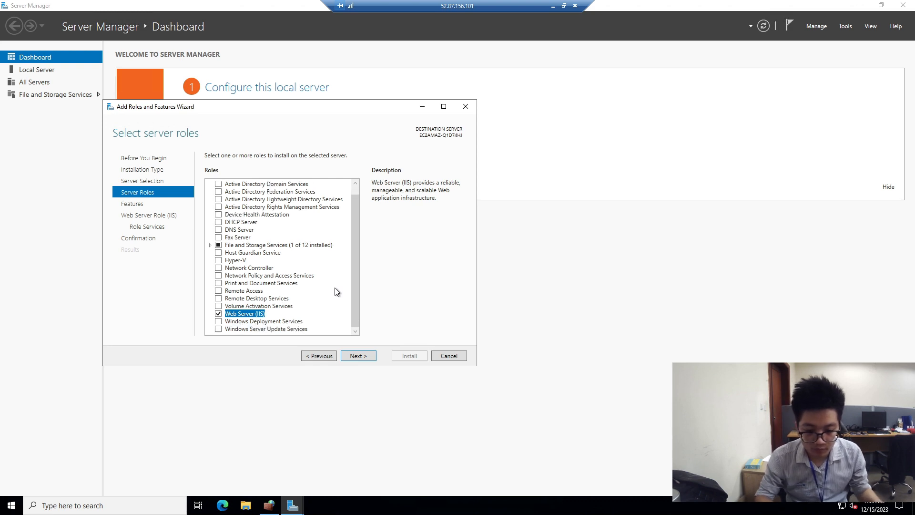
Step: Add the IIS Hostable Web Core, Telnet Client and WinRM IIS Extension features, including the extension's required features
click(358, 356)
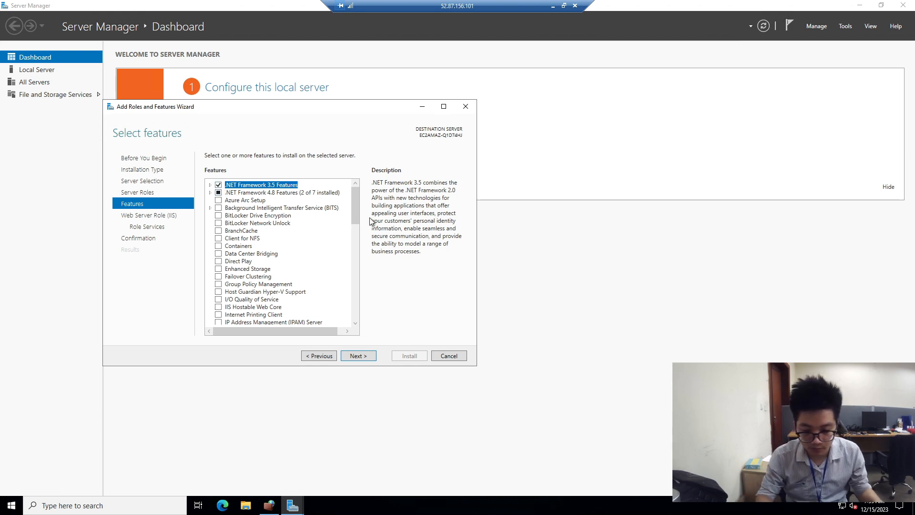
drag(356, 212, 356, 219)
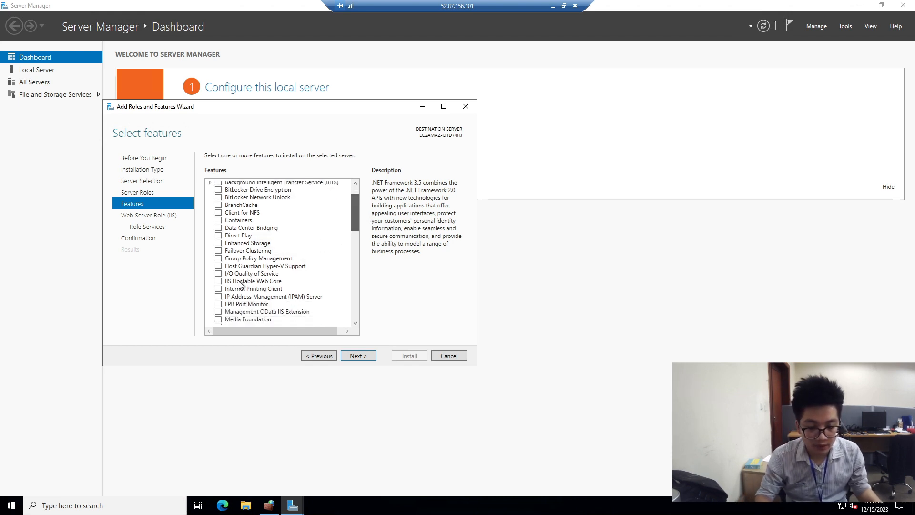
click(218, 282)
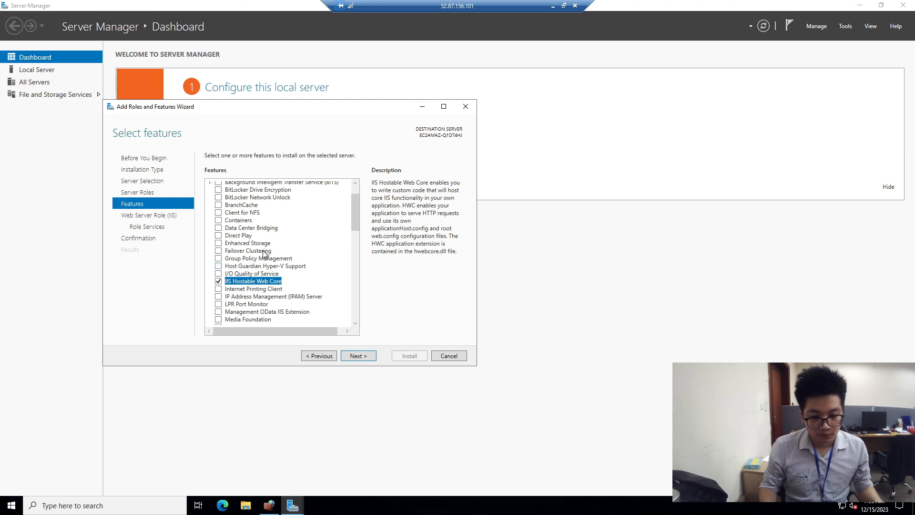
scroll(264, 252, down, 2)
scroll(253, 273, down, 6)
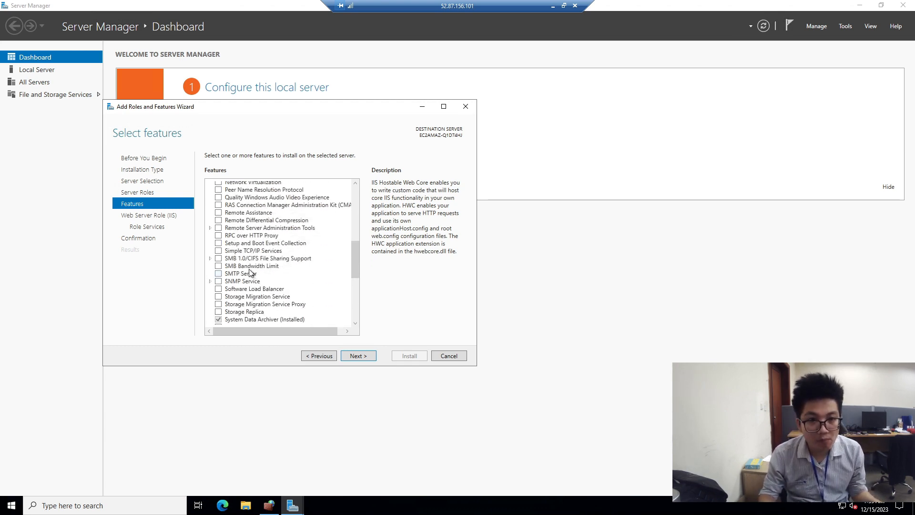
scroll(250, 272, down, 4)
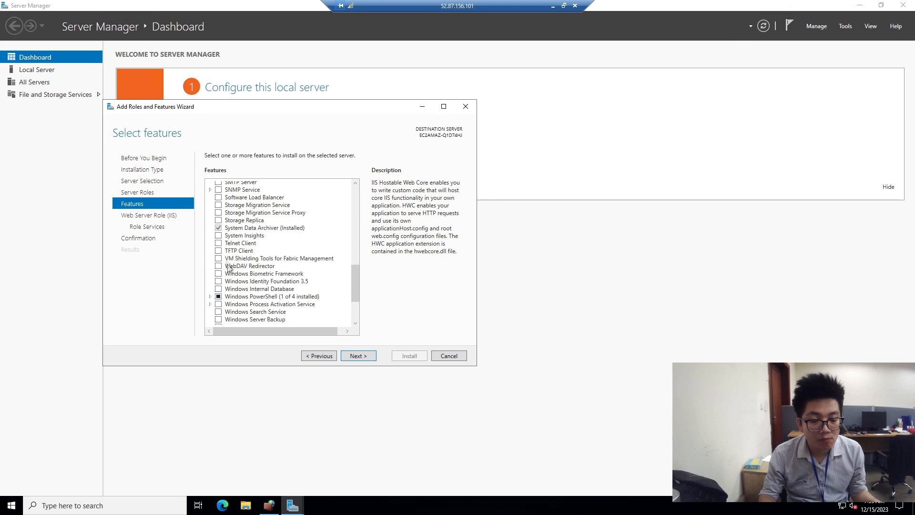
click(218, 244)
scroll(265, 284, down, 2)
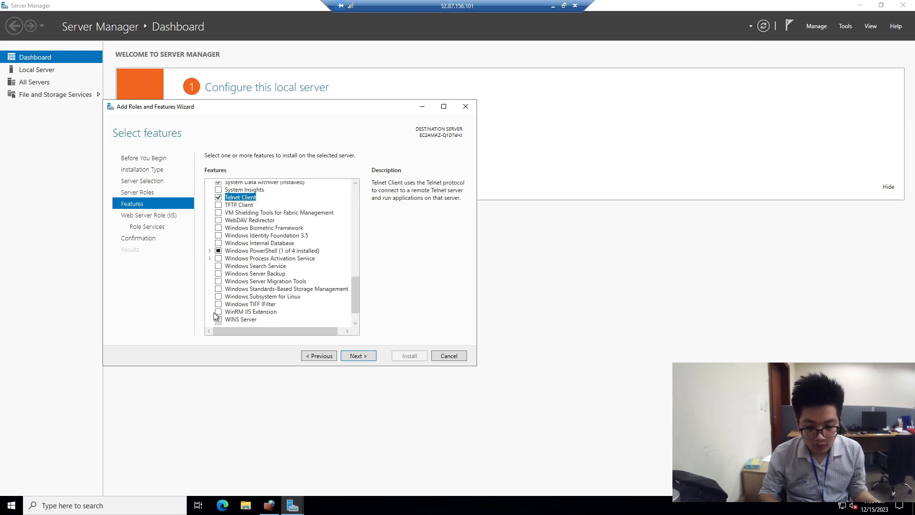
click(218, 311)
click(318, 316)
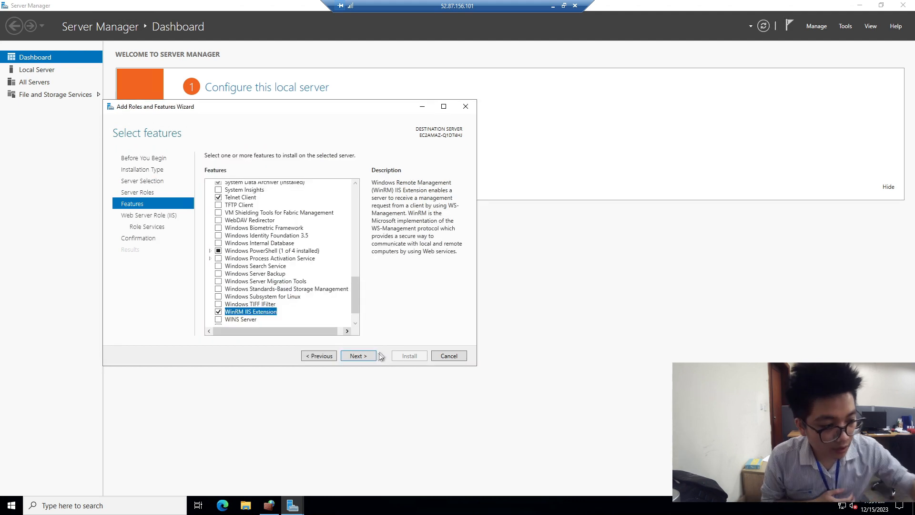
click(361, 356)
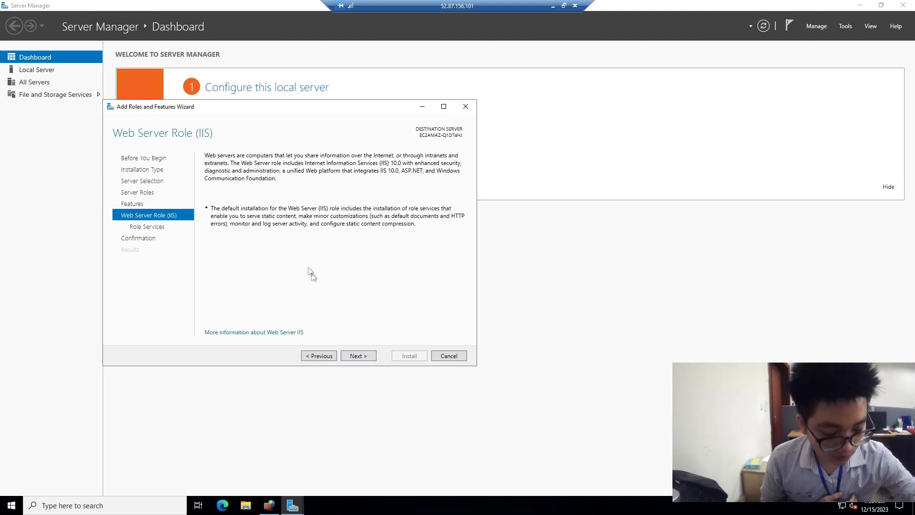
Step: Select the HTTP Redirection, WebDAV Publishing, Custom Logging, Logging Tools, ODBC Logging and Dynamic Content Compression role services
click(351, 356)
click(237, 231)
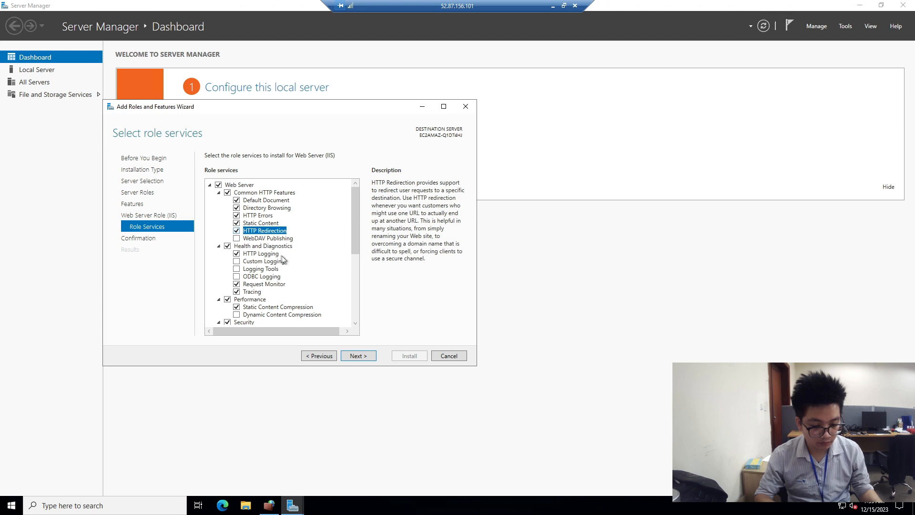
click(237, 239)
click(237, 262)
click(237, 269)
click(237, 277)
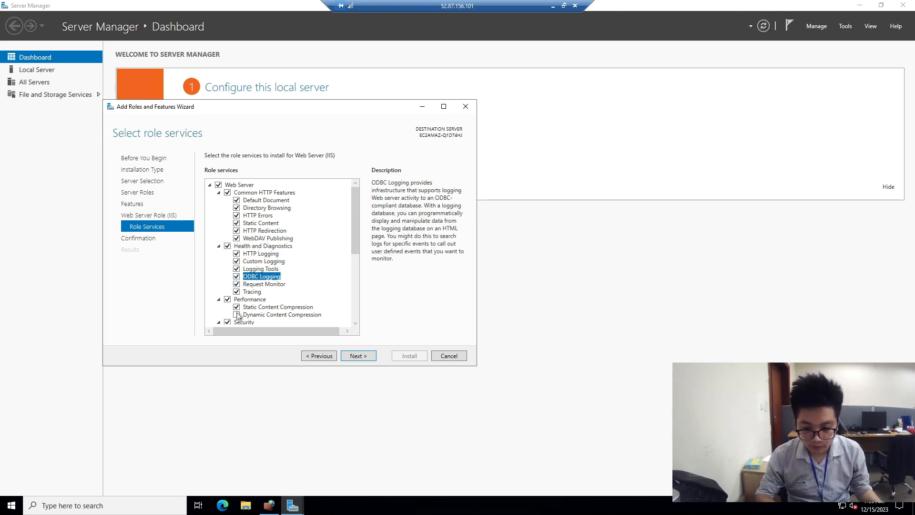
click(237, 315)
Step: Add Basic Authentication and Digest Authentication from the Security role services
scroll(238, 319, down, 2)
click(237, 292)
click(237, 308)
click(237, 314)
Step: Select the FTP Server role service with FTP Extensibility, and add IIS Client Certificate Mapping Authentication
scroll(236, 305, down, 3)
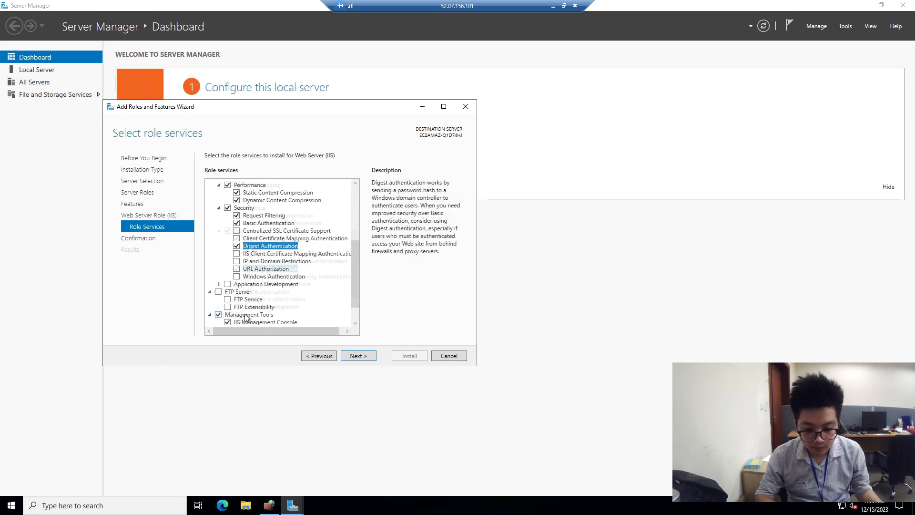
click(219, 292)
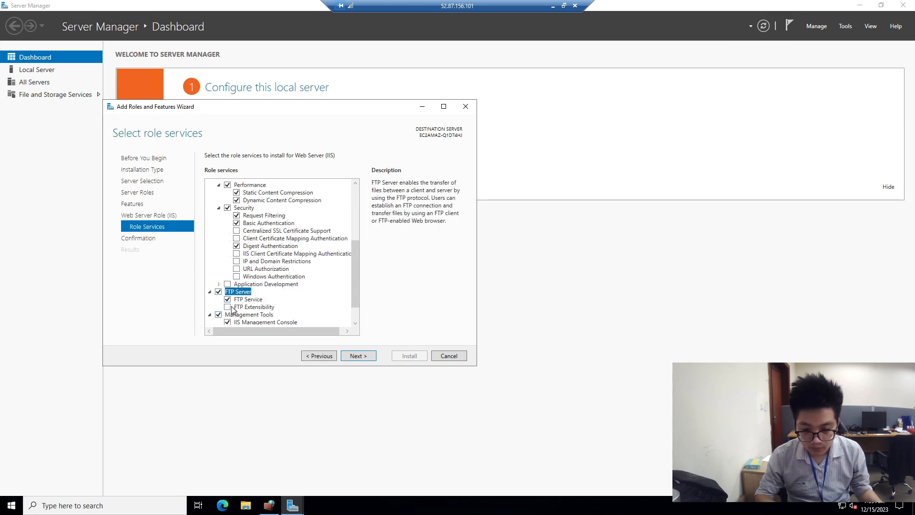
click(227, 307)
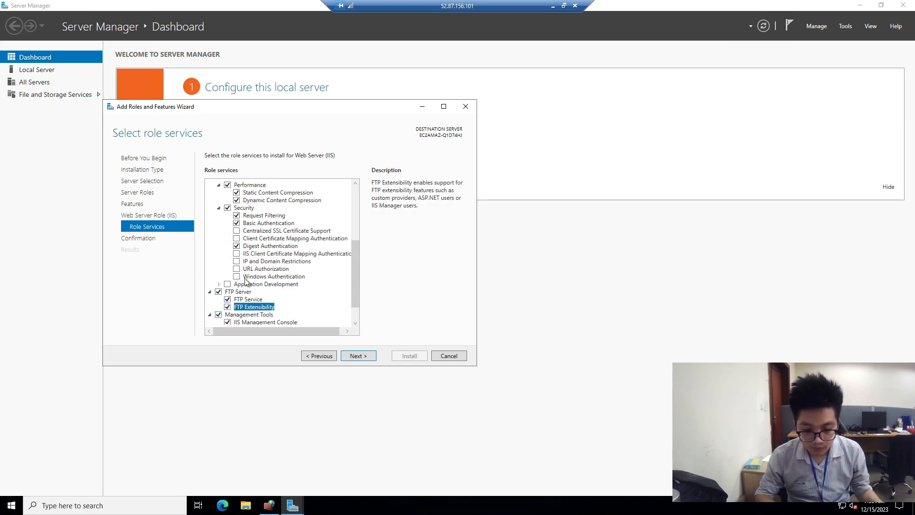
click(237, 254)
Step: Add IIS 6 Management Compatibility, IIS Management Scripts and Tools, and Management Service with its required features
scroll(269, 308, down, 1)
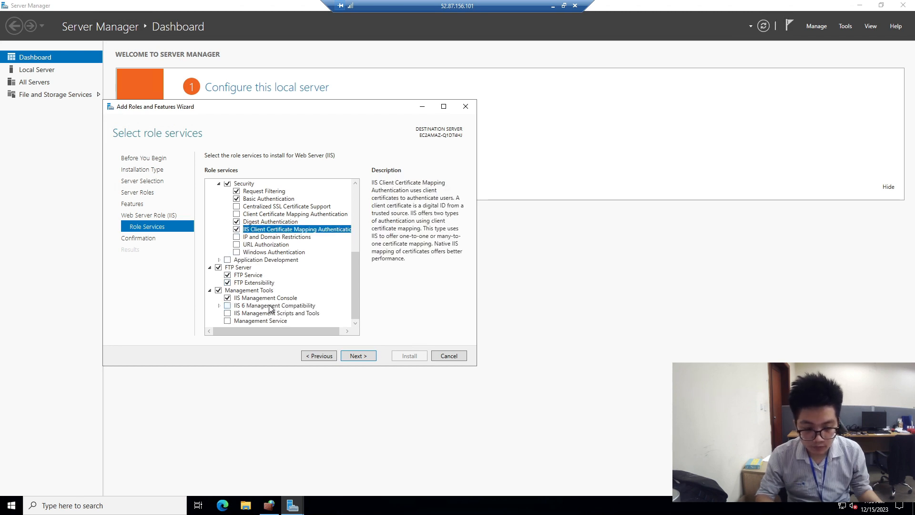
click(228, 309)
click(227, 313)
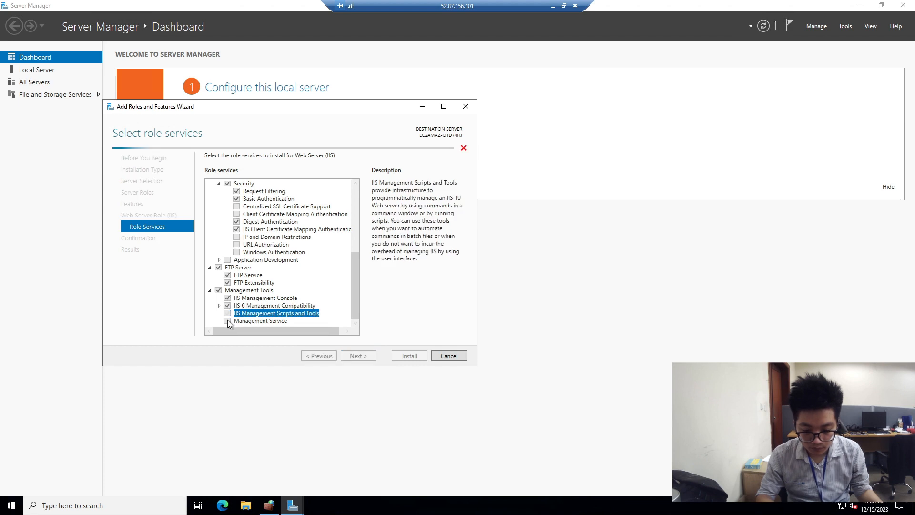
click(227, 321)
click(319, 317)
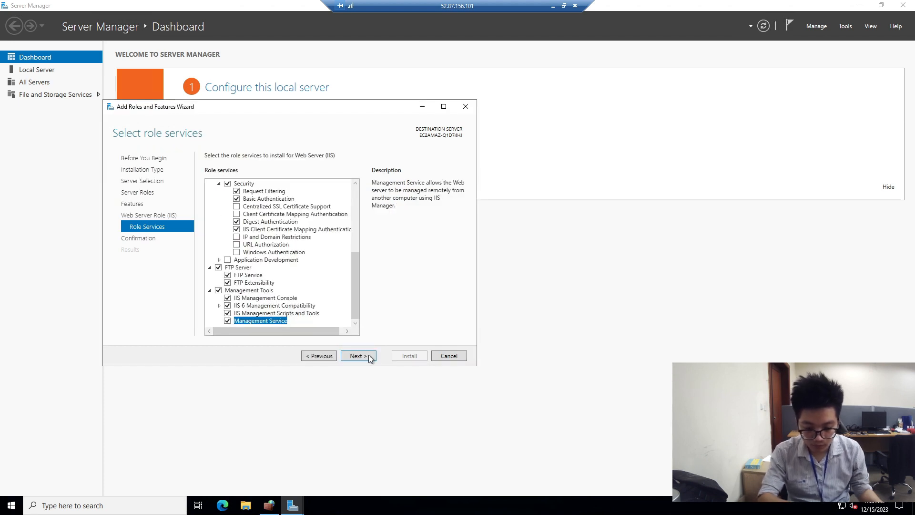
Step: Allow the destination server to restart automatically, install the selected roles and features, and close the wizard
click(366, 355)
click(222, 181)
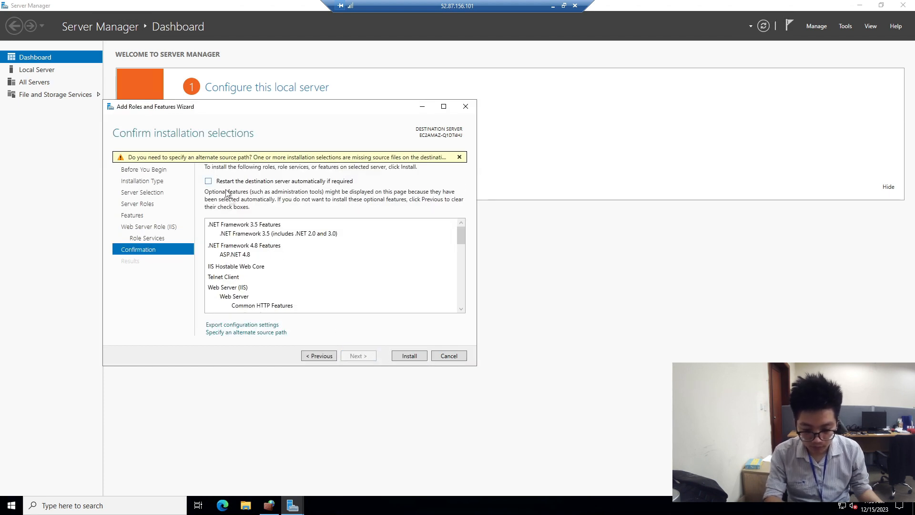
click(490, 289)
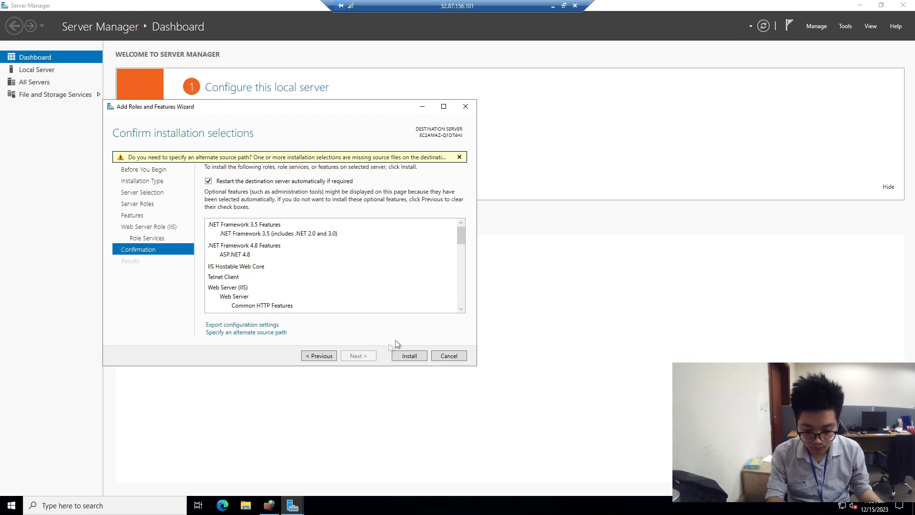
click(407, 355)
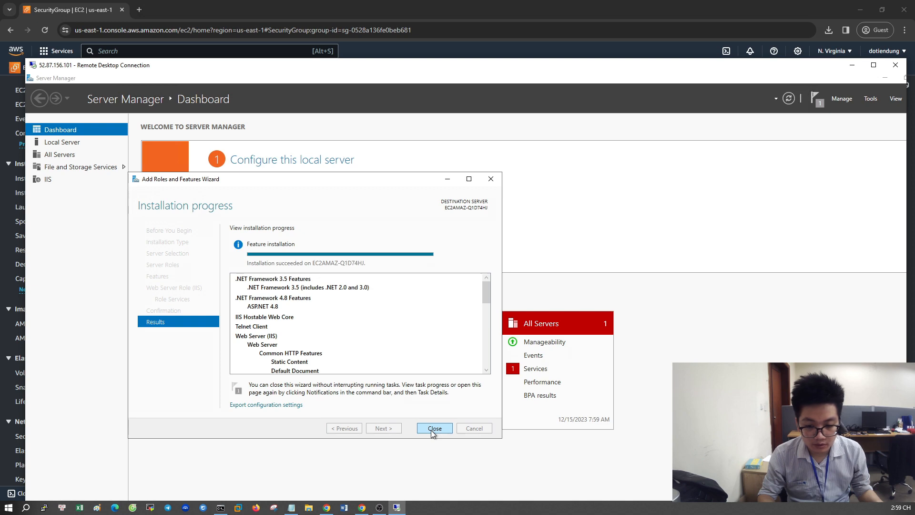
click(433, 430)
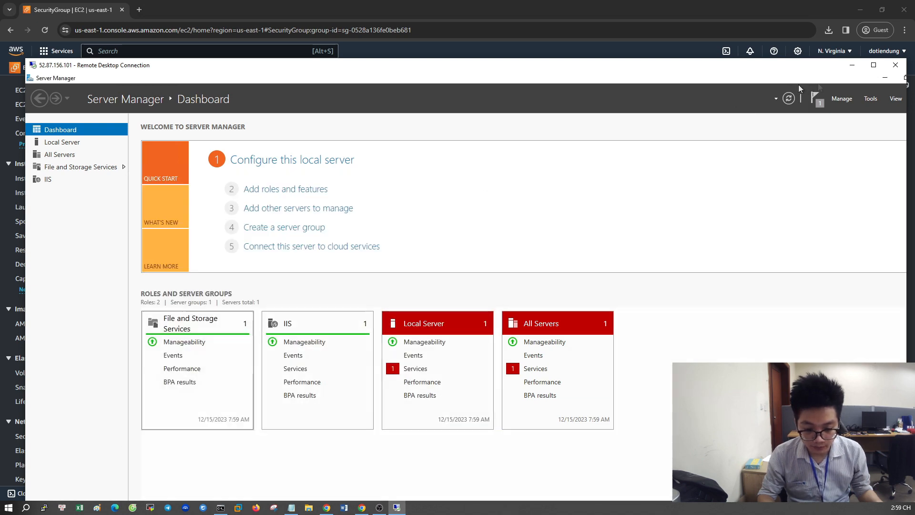
Step: Maximize the remote session, restart the server with the reason Other (Unplanned), and dismiss the session-ended notice
click(874, 69)
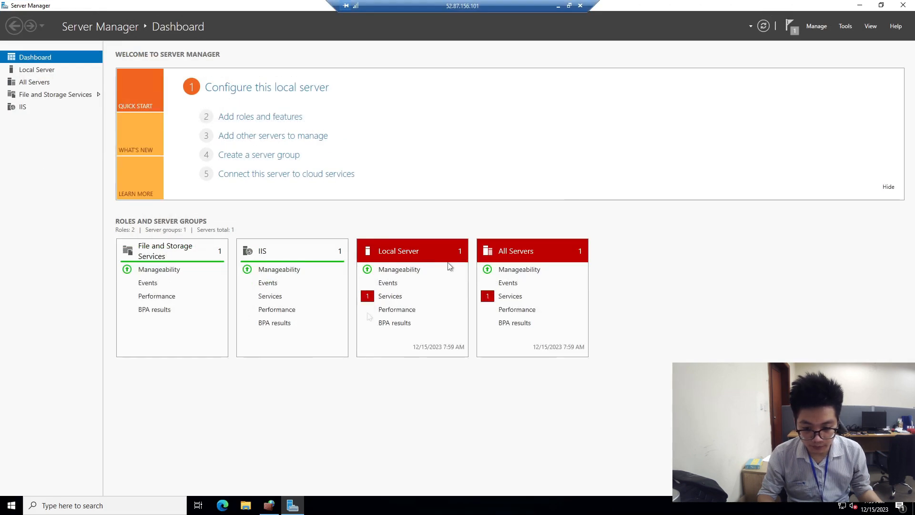
click(11, 505)
click(11, 484)
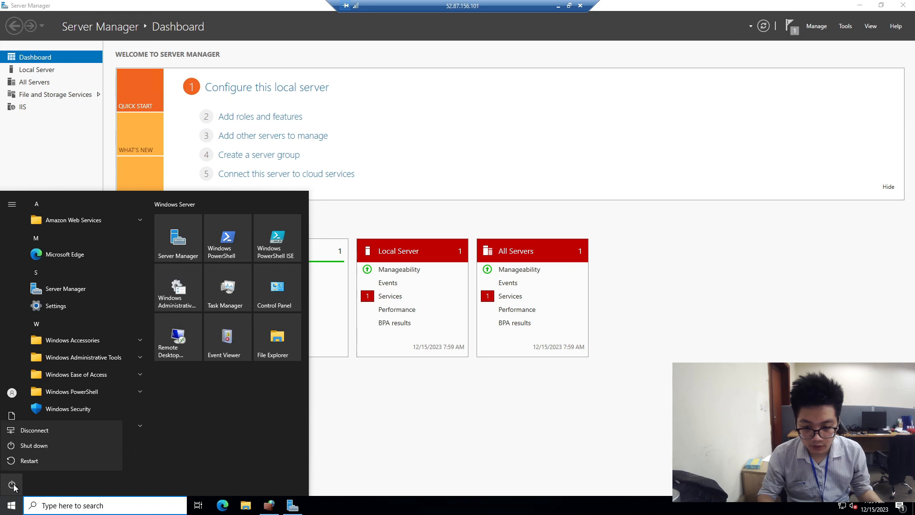
click(30, 461)
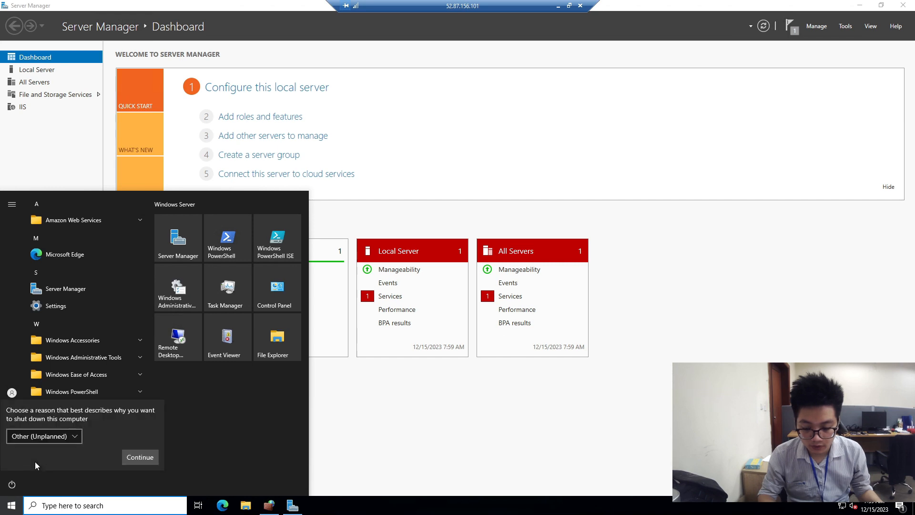
click(139, 458)
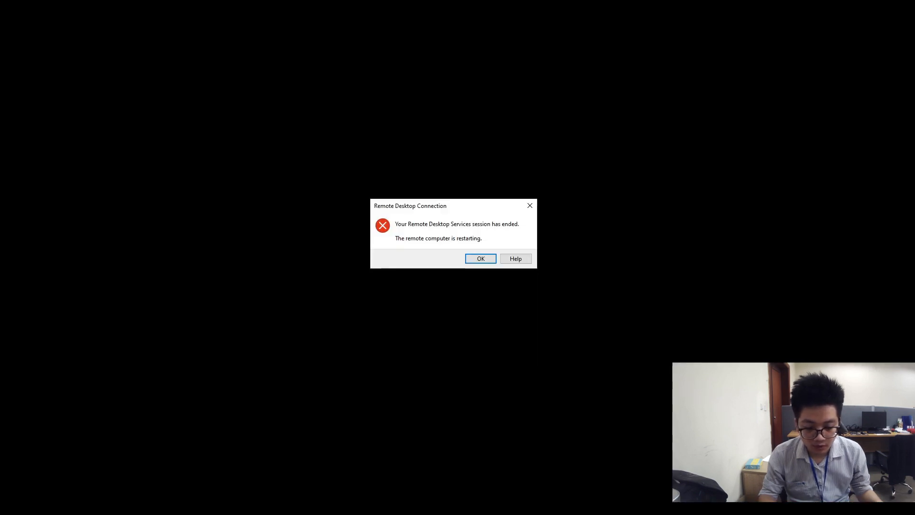
click(479, 261)
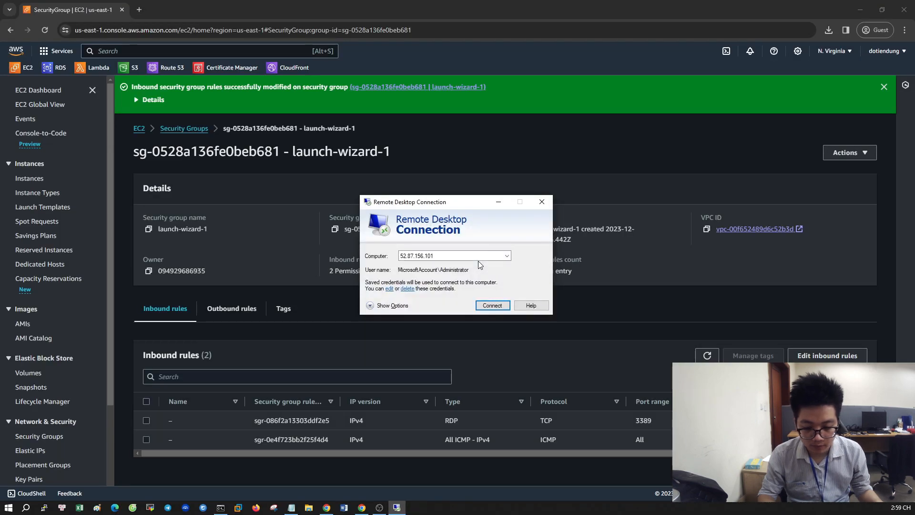
Step: Switch to the local Command Prompt and ping the server continuously with ping 52.87.156.101 -t
click(220, 507)
click(350, 362)
key(Up)
text(-t)
key(Return)
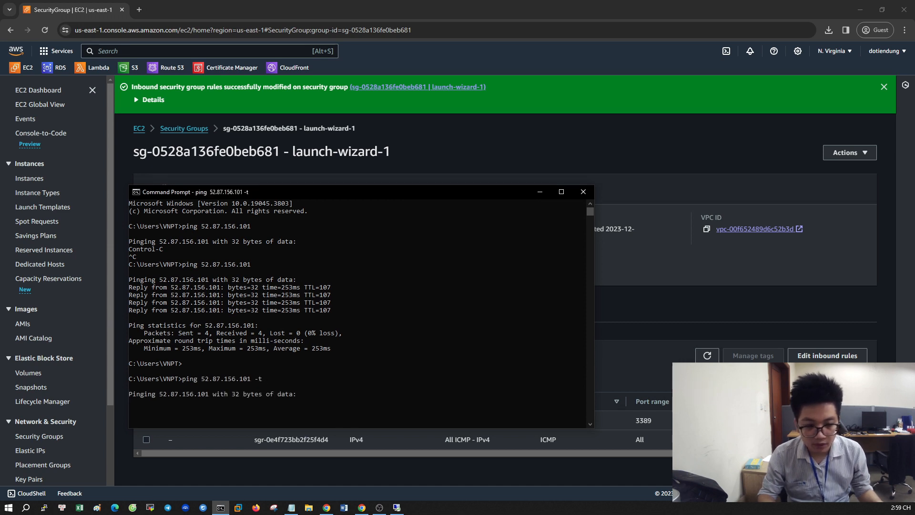
Step: Monitor the continuous ping until the restarted server replies, and stop it
key(alt+Tab)
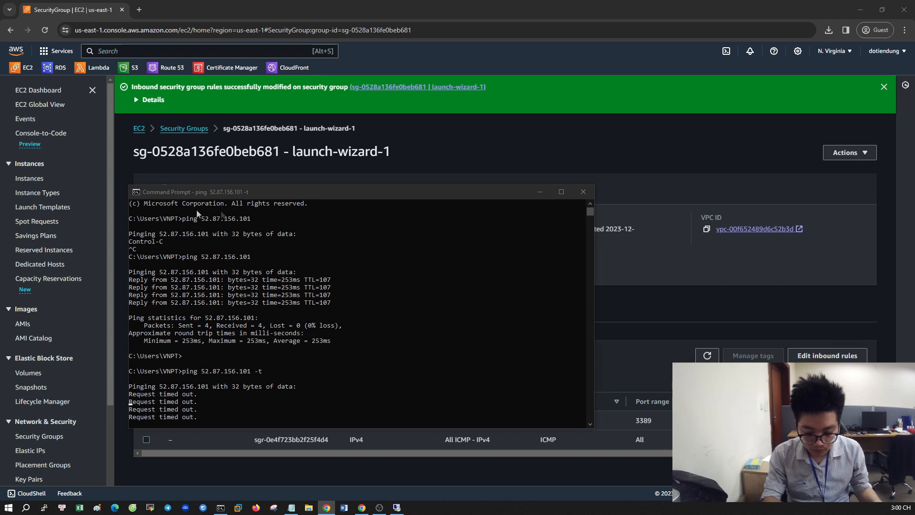
scroll(251, 265, down, 8)
scroll(253, 269, up, 4)
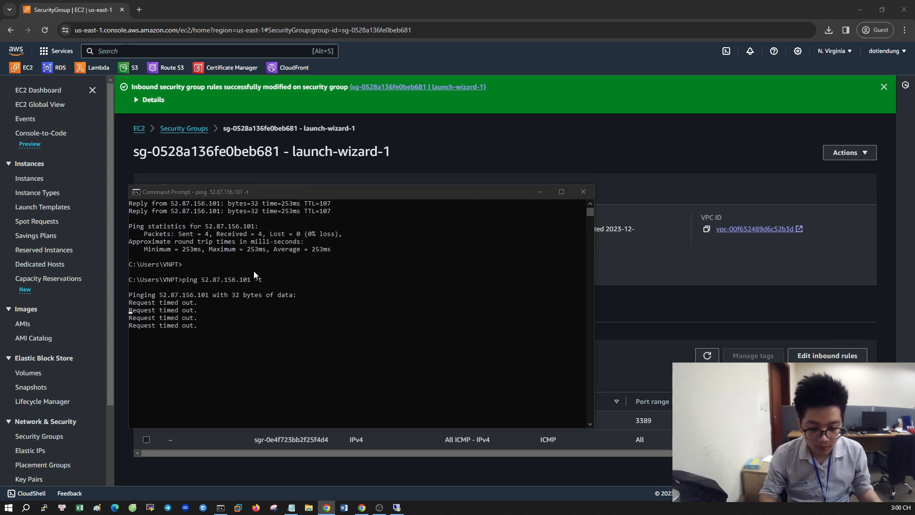
click(254, 275)
key(alt+Tab)
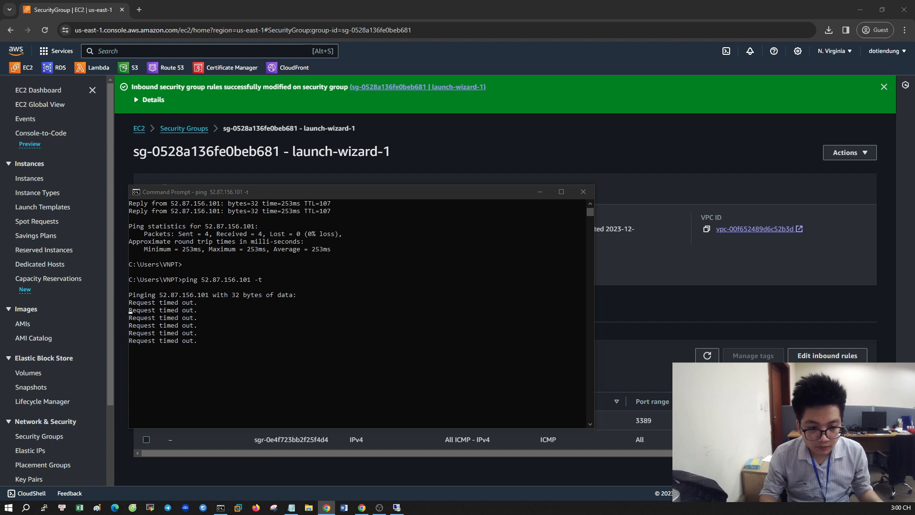
key(alt+Tab)
key(alt+Tab)
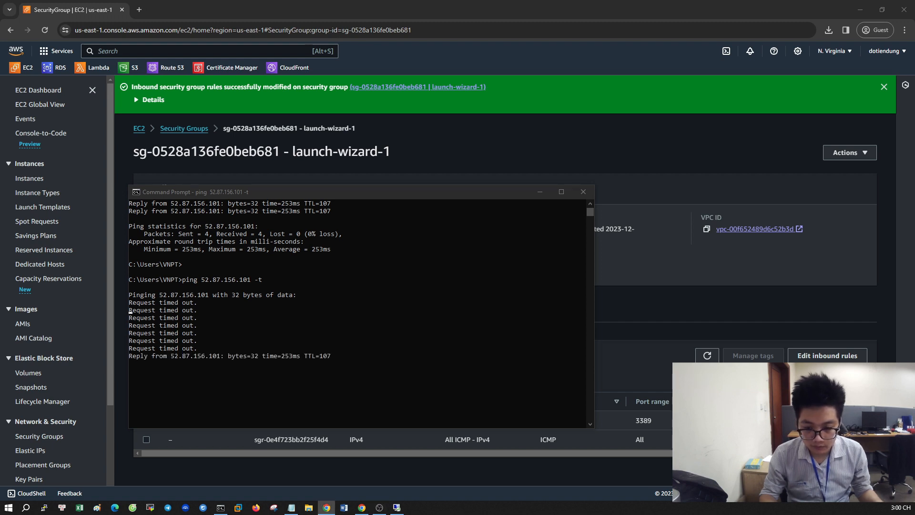
click(329, 333)
click(439, 302)
key(ctrl+c)
key(ctrl+c)
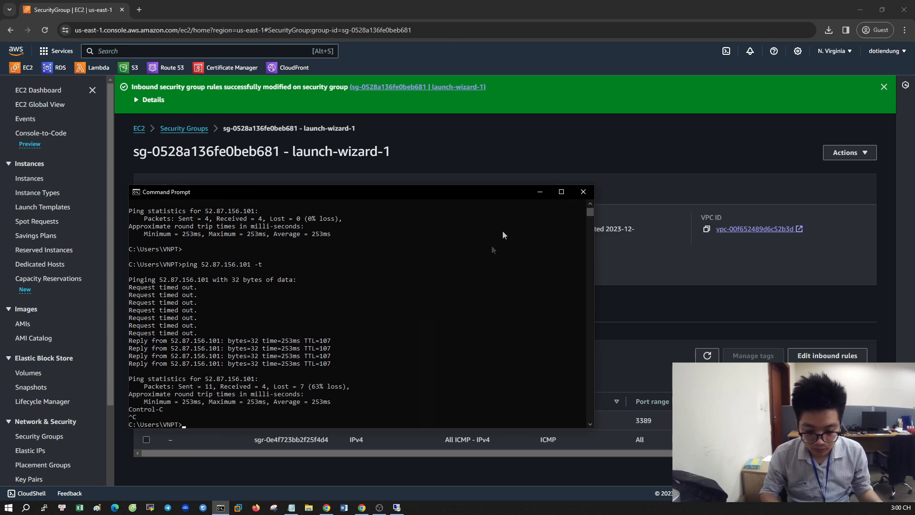
Step: Minimize the Command Prompt and reconnect to 52.87.156.101 in Remote Desktop Connection
click(535, 189)
click(491, 306)
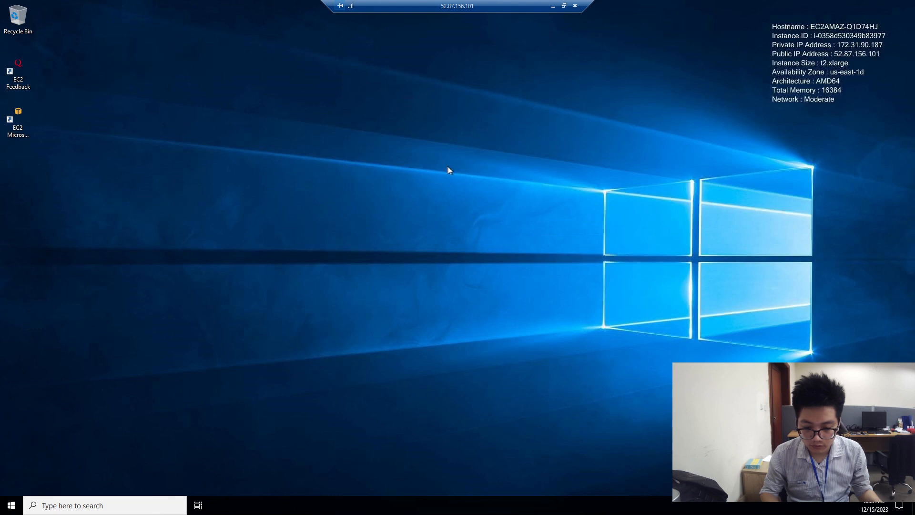
right_click(448, 166)
click(469, 196)
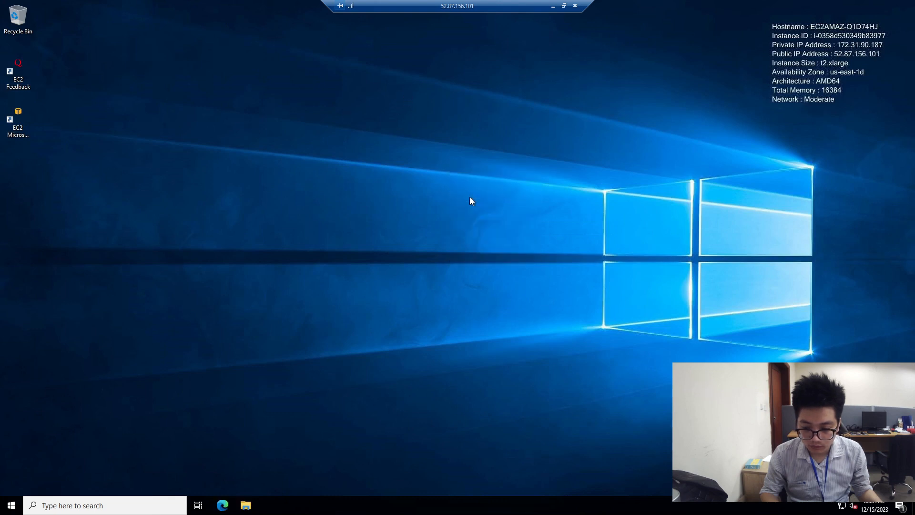
right_click(467, 201)
click(491, 229)
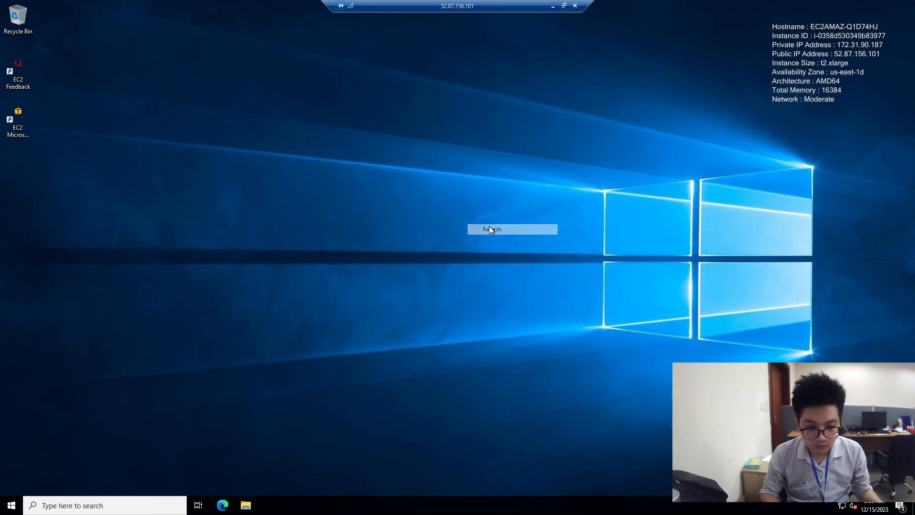
right_click(490, 226)
click(507, 257)
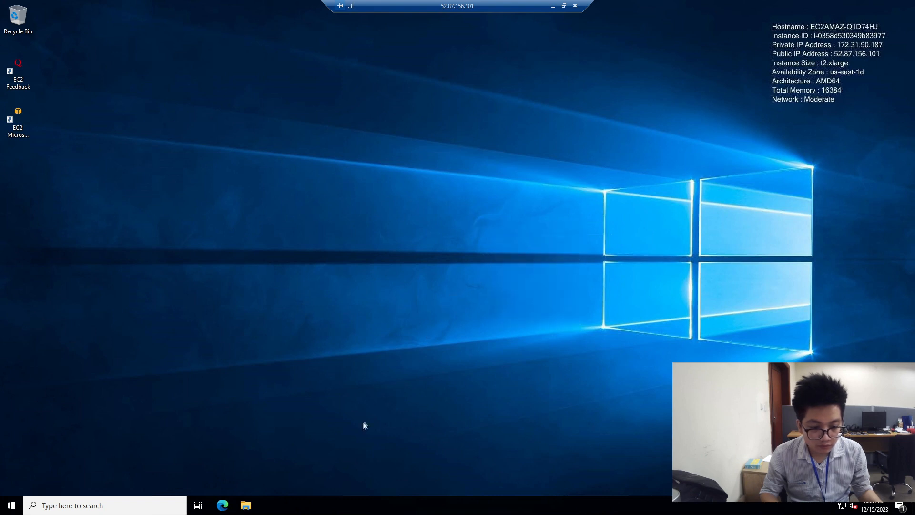
Step: Open Internet Information Services (IIS) Manager, expand the server's Sites list, and select Default Web Site
click(11, 505)
text(iis)
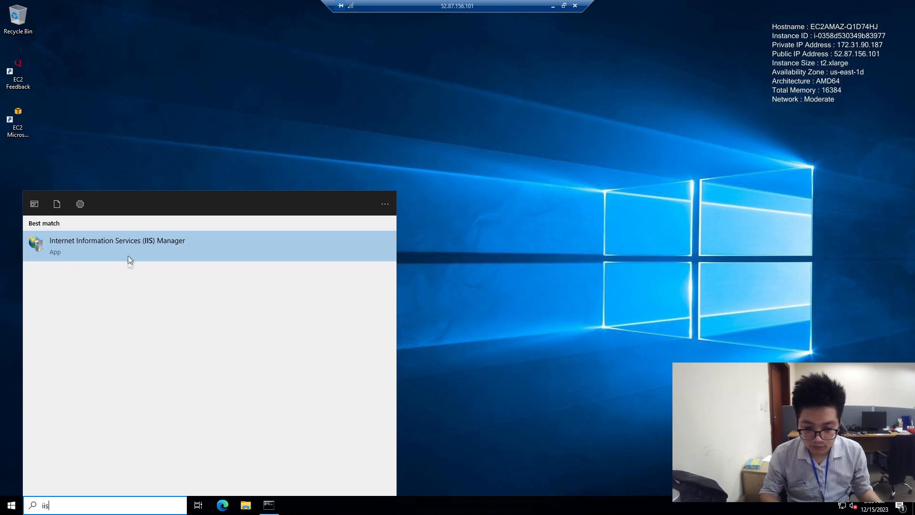
click(128, 241)
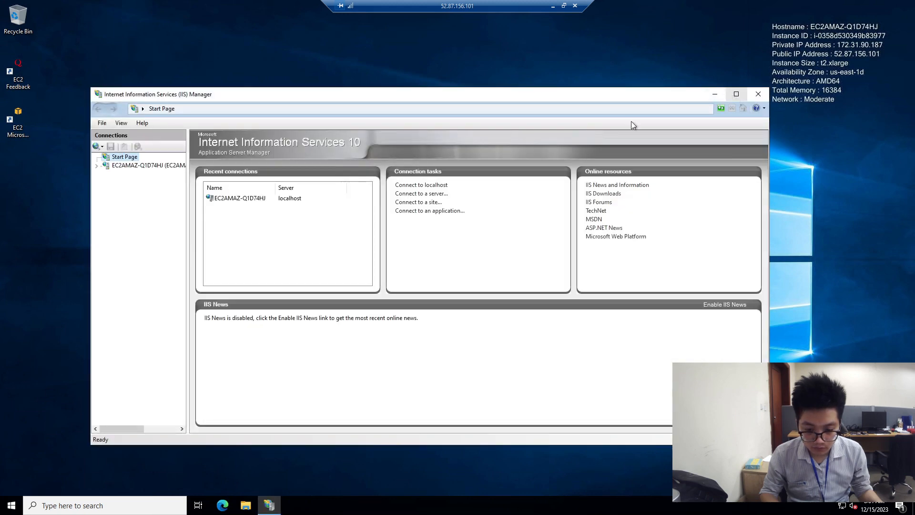
click(97, 166)
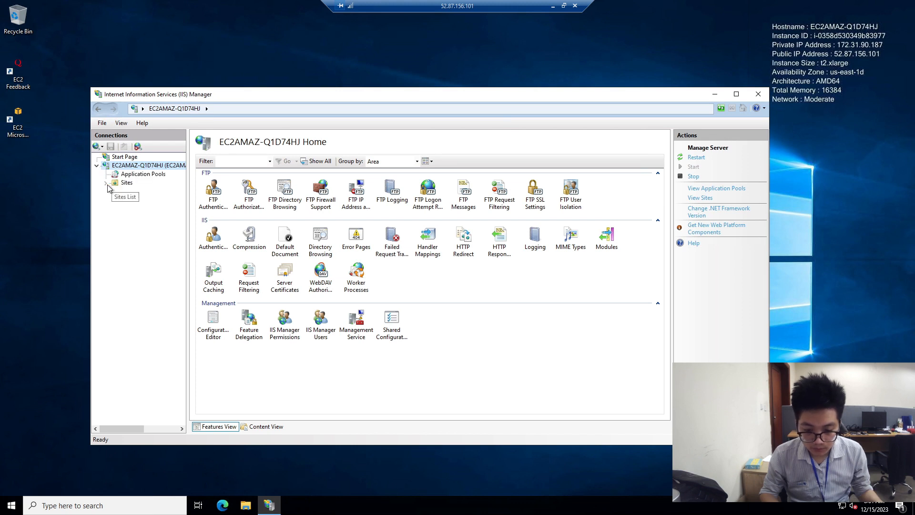
click(105, 183)
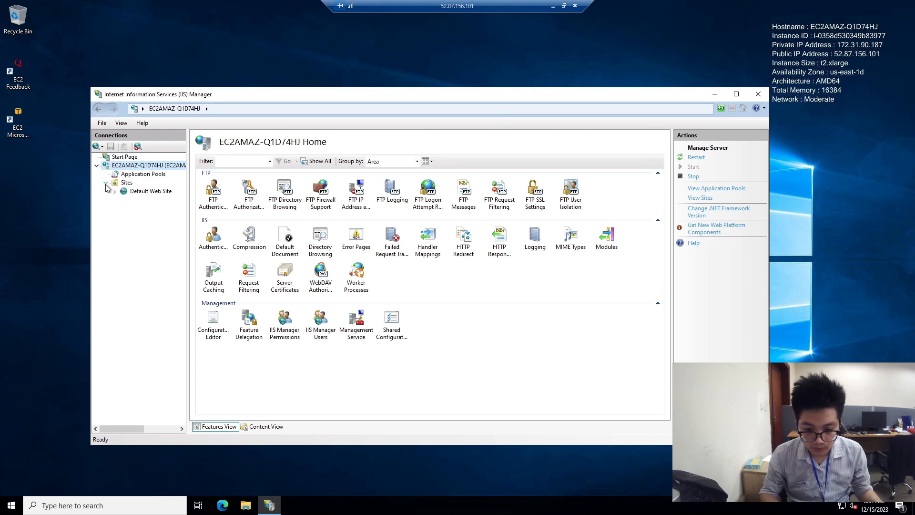
click(134, 191)
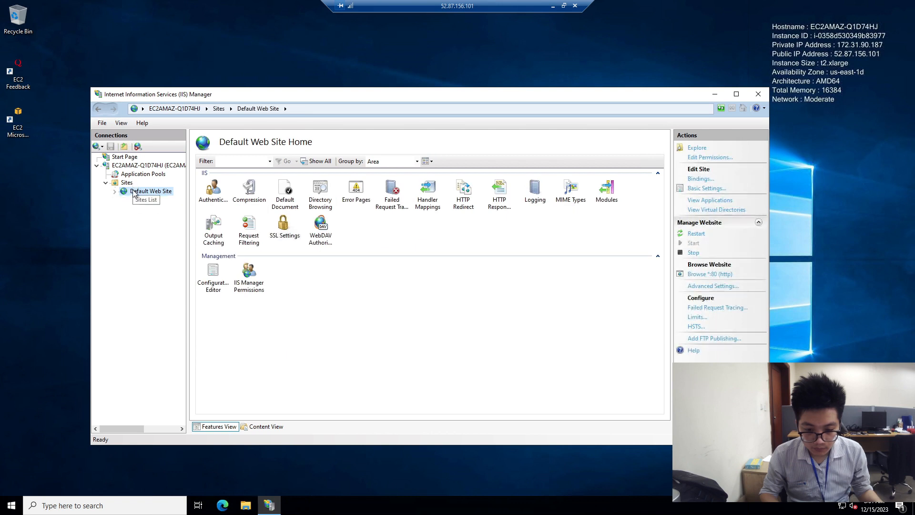
right_click(134, 191)
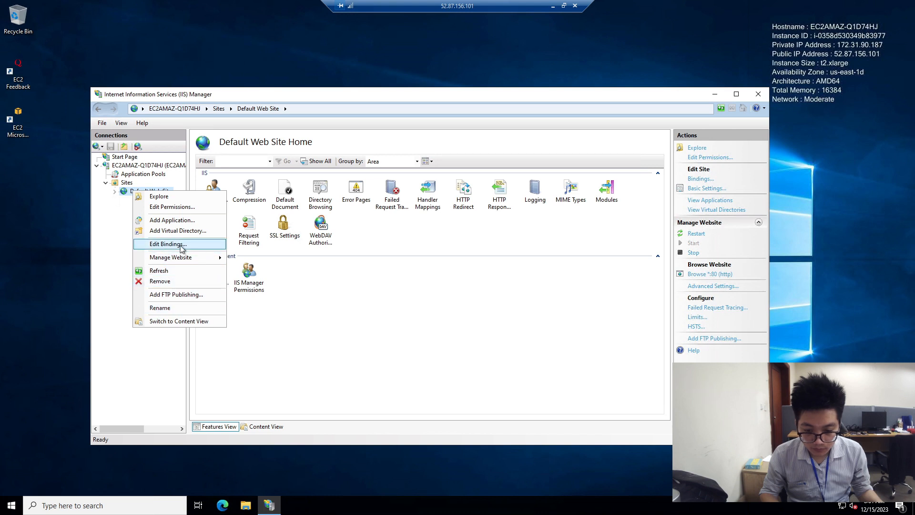
click(117, 255)
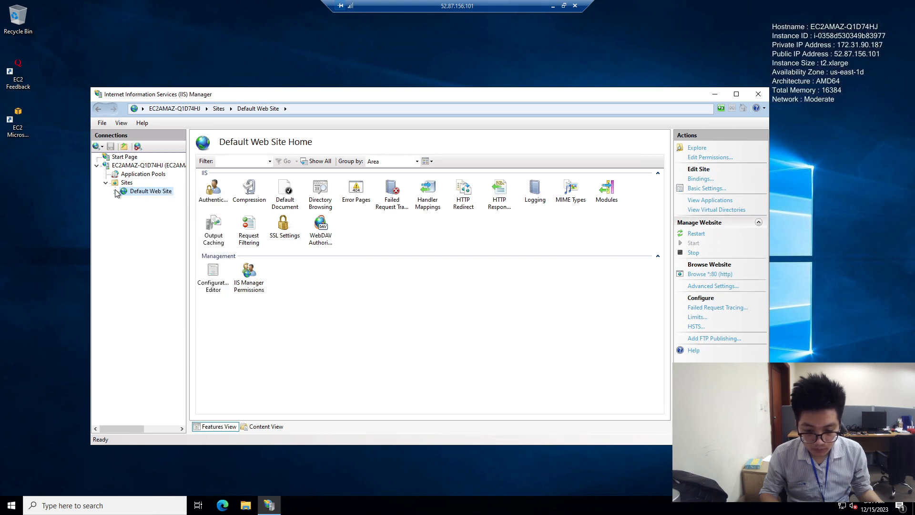
right_click(144, 192)
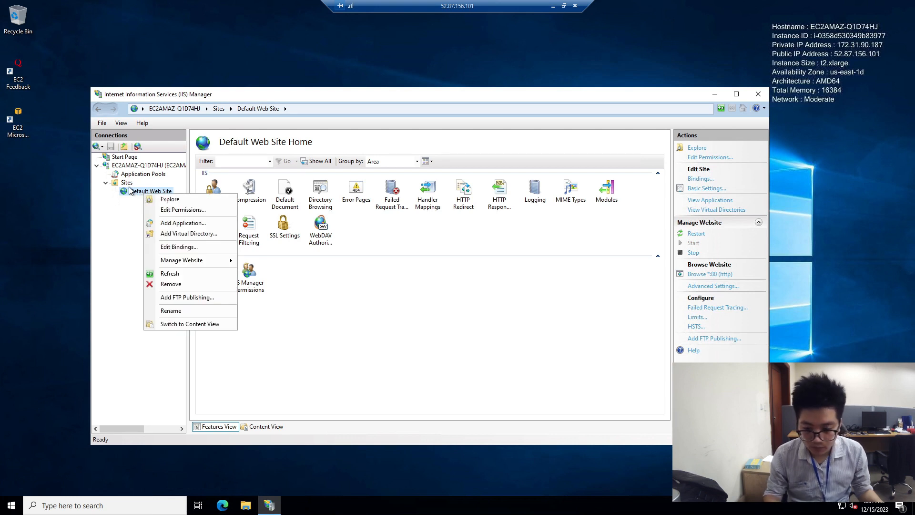
click(125, 184)
Step: Start adding a new FTP site under Sites and name it FTPsv
right_click(123, 185)
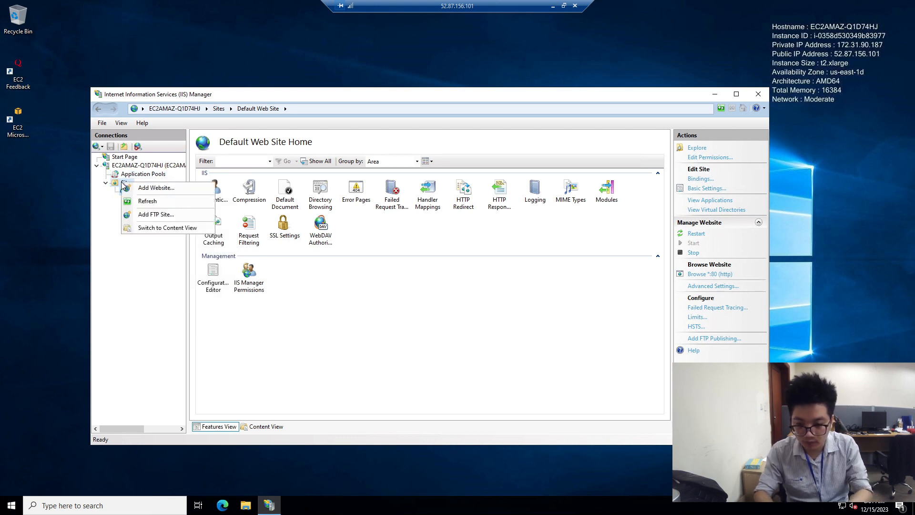
click(151, 214)
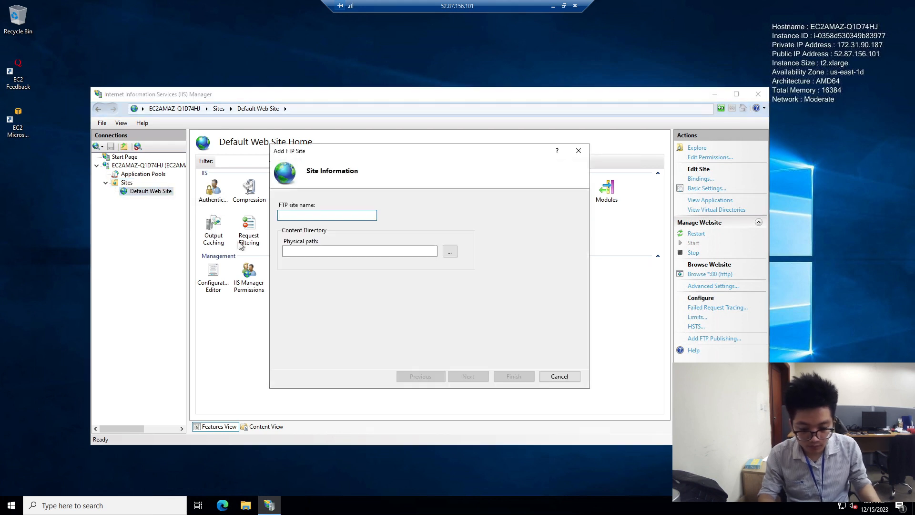
text(FTP)
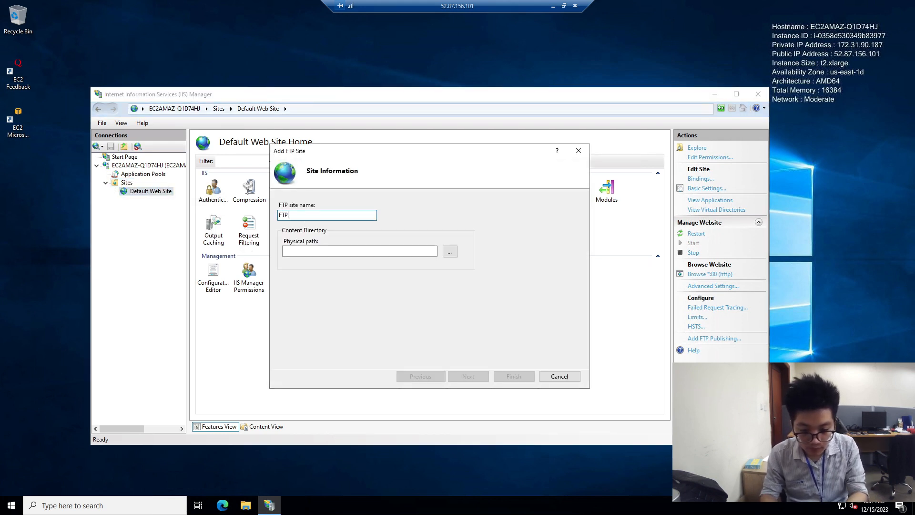
text(sv)
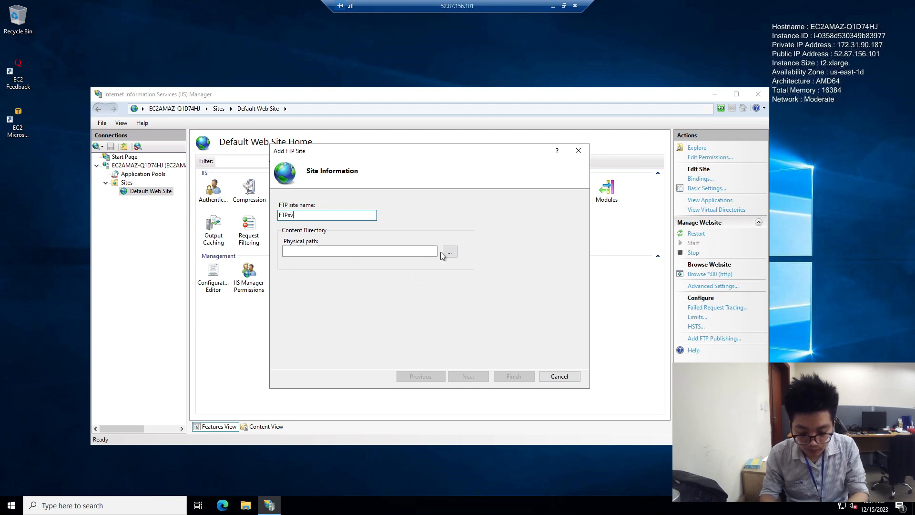
Step: Create a folder named data in Documents, set it as the FTP site's physical path, and continue to the binding settings
click(449, 252)
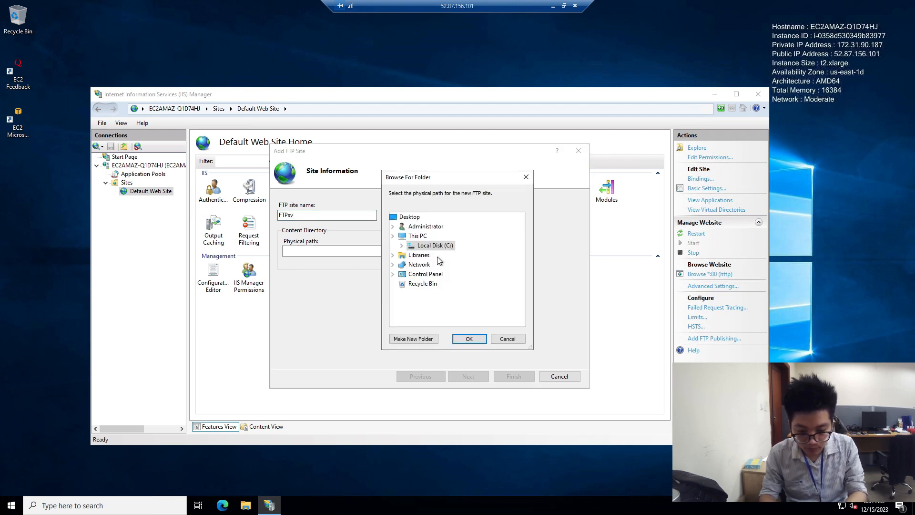
click(402, 264)
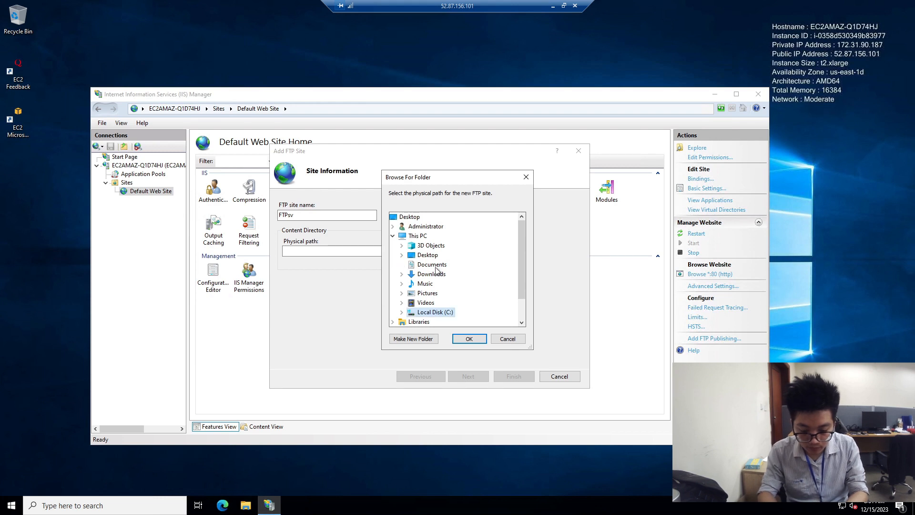
right_click(433, 265)
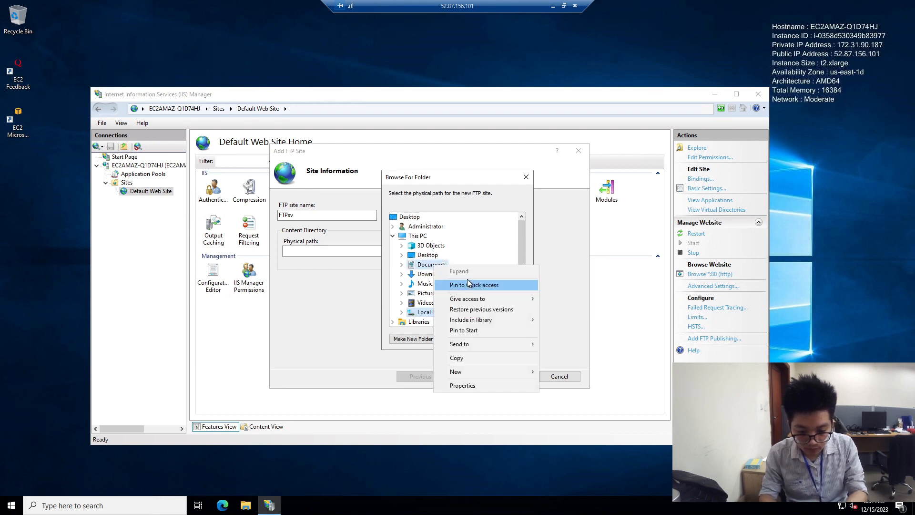
mouse_move(467, 372)
click(558, 372)
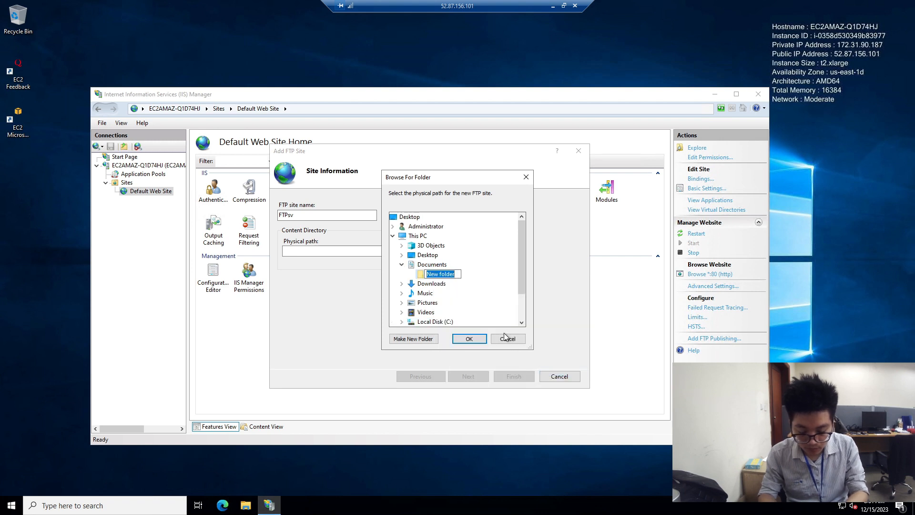
text(data)
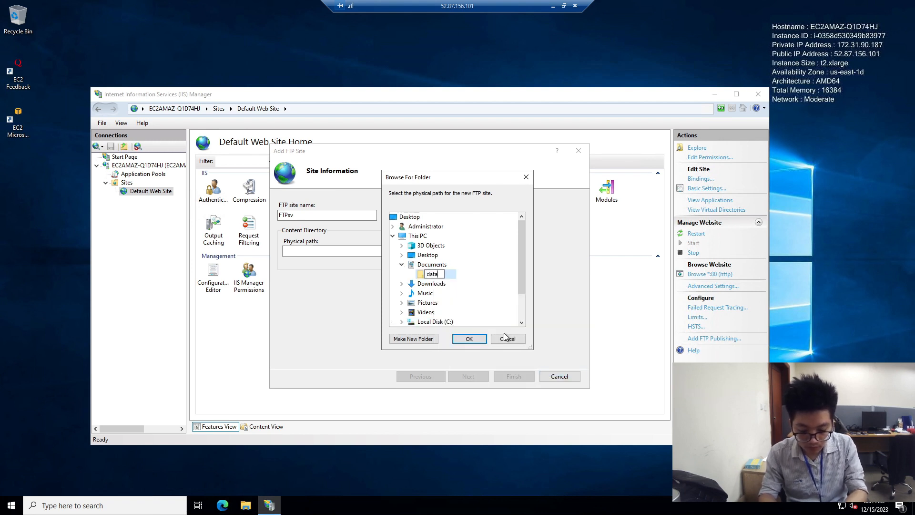
key(Return)
click(469, 338)
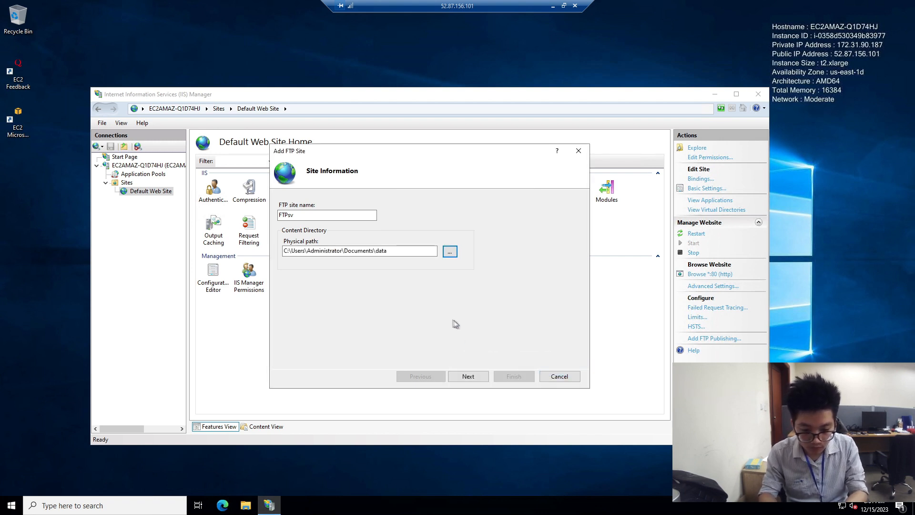
click(467, 376)
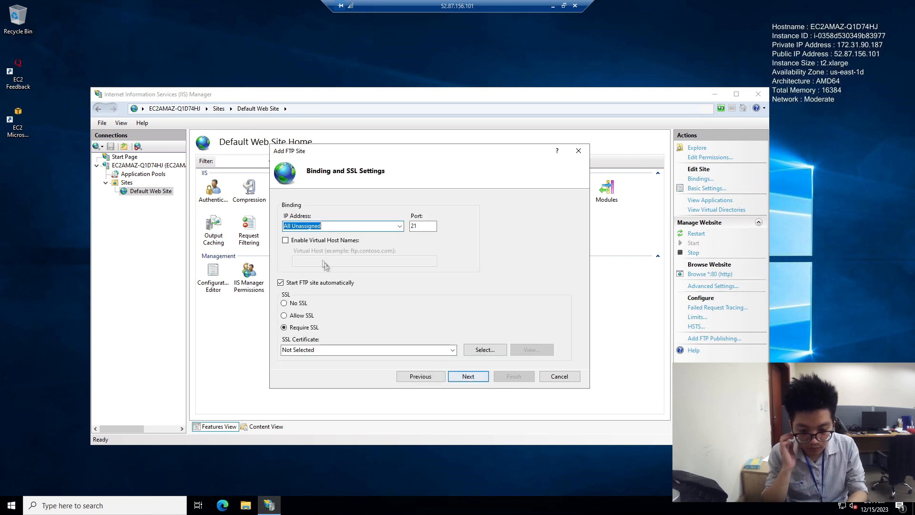
Step: Bind the FTP site to IP address 172.31.90.187 on port 21 with No SSL, and continue to authentication
click(399, 227)
click(379, 243)
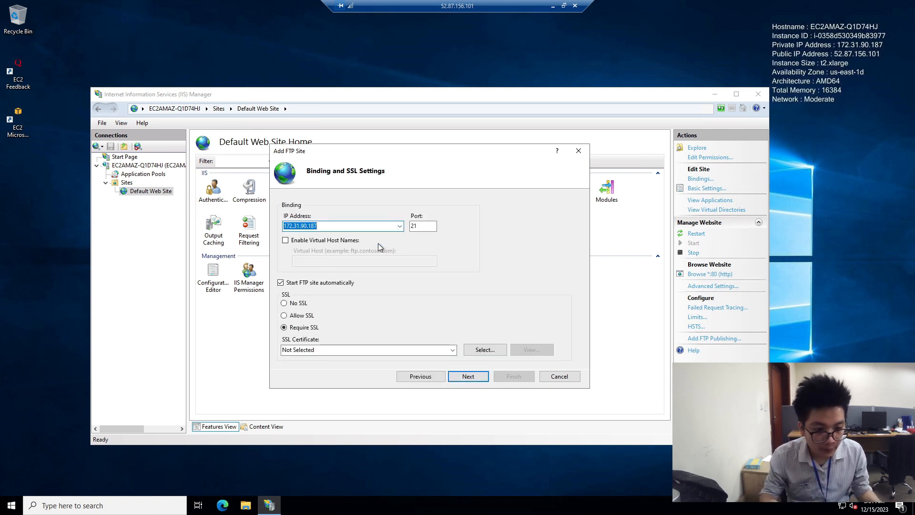
click(297, 306)
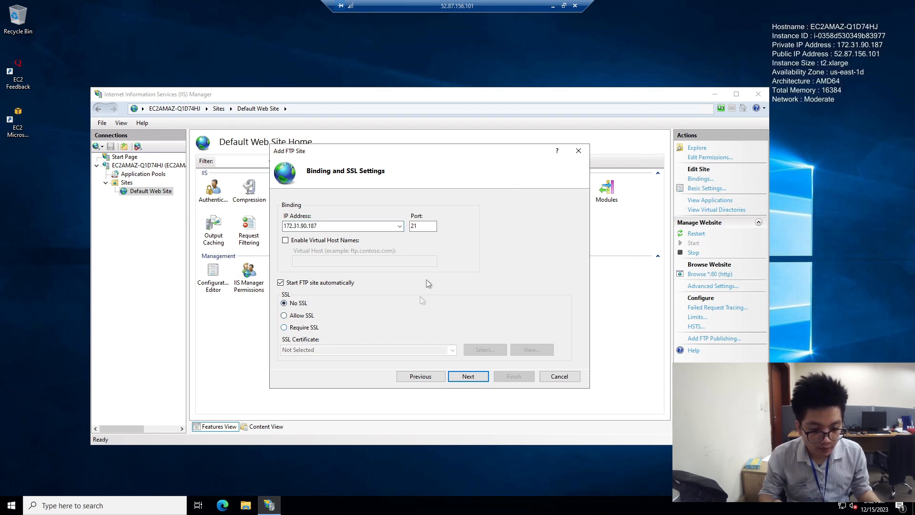
click(424, 225)
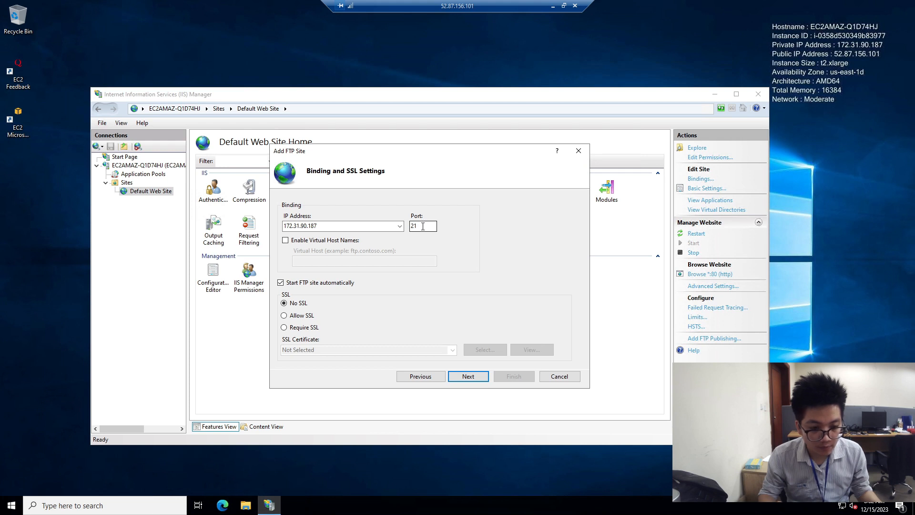
click(469, 377)
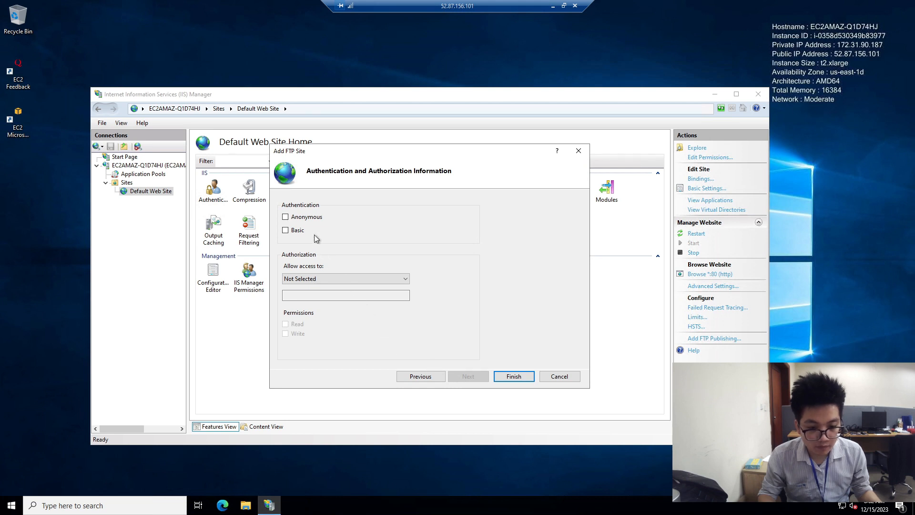
Step: Enable Anonymous and Basic authentication and authorize Anonymous users with Read and Write permissions
click(316, 218)
click(296, 233)
click(355, 282)
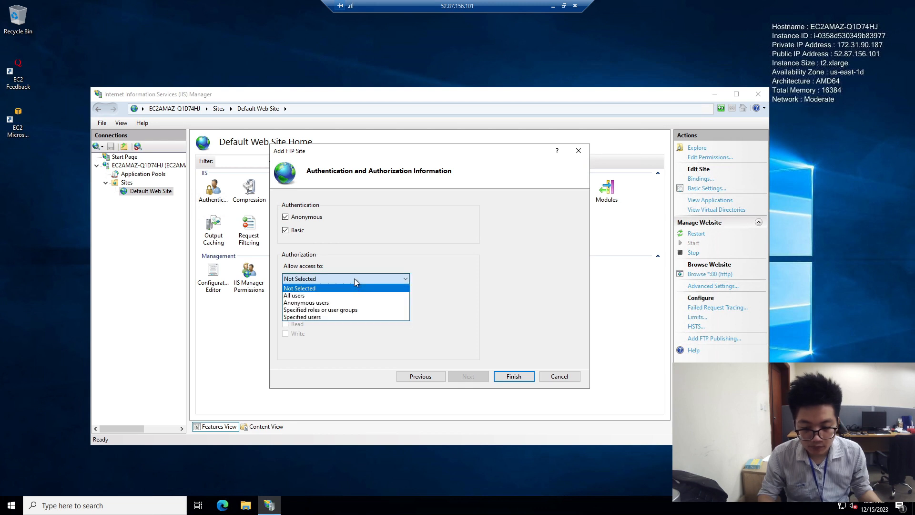
click(337, 303)
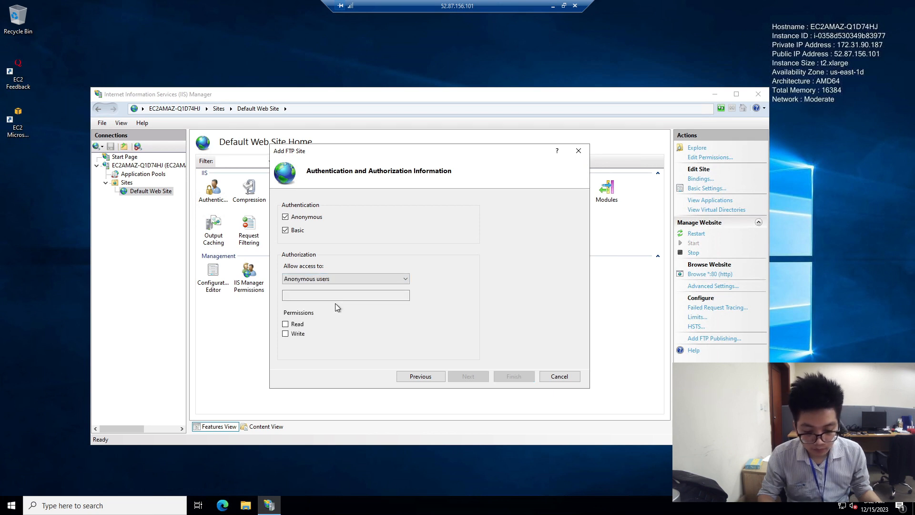
click(293, 326)
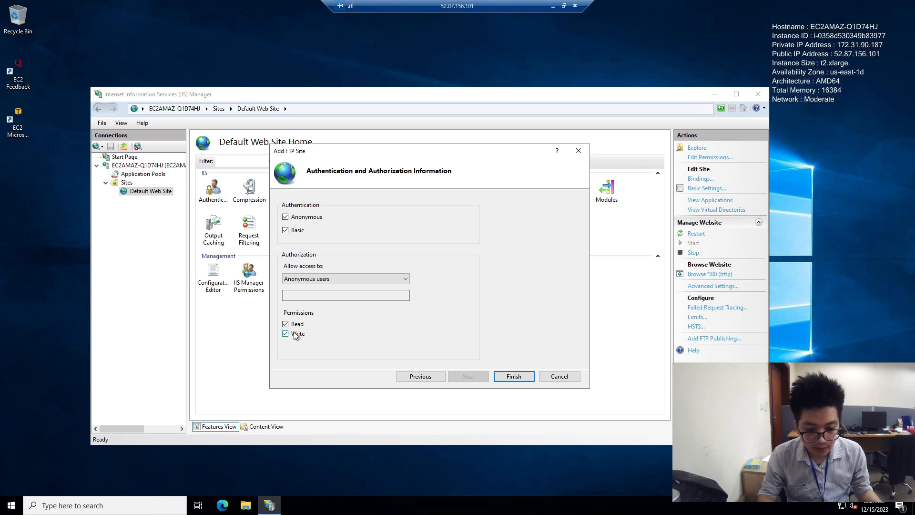
Step: Disable Anonymous authentication, allow access to All users, and finish creating the FTP site
click(310, 220)
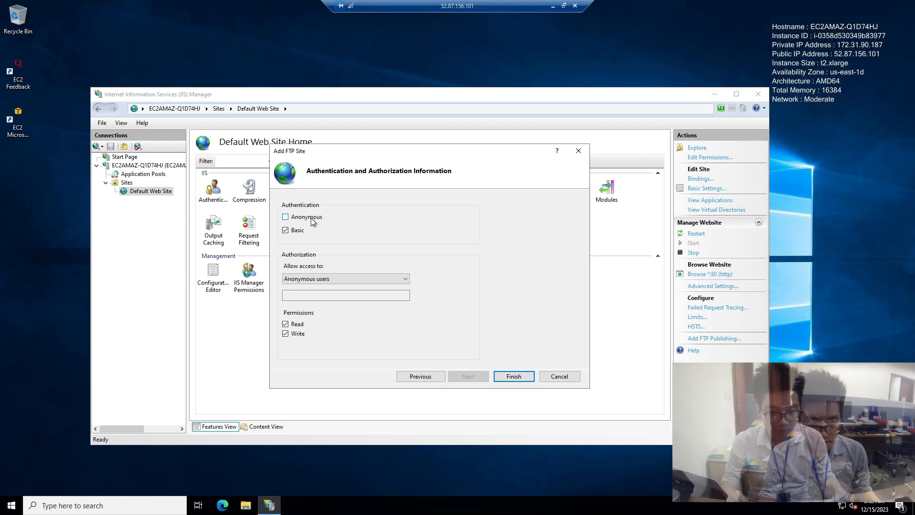
click(337, 283)
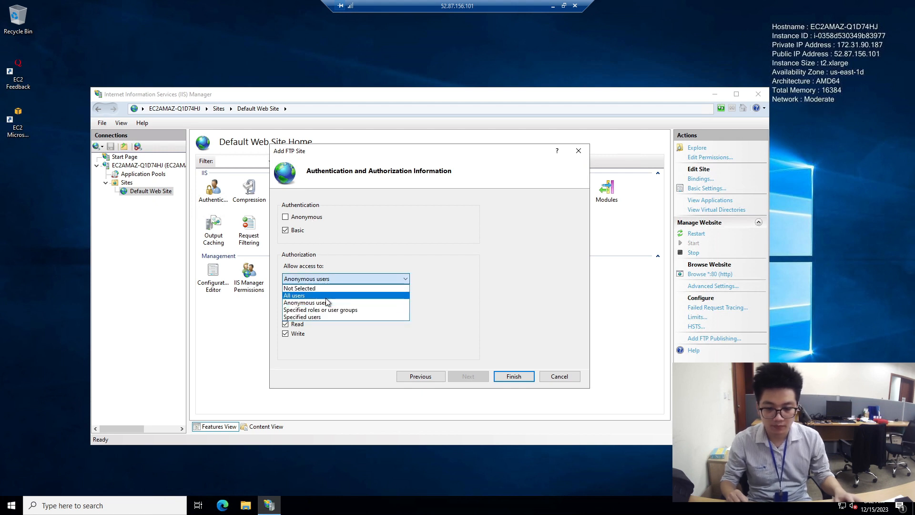
click(318, 295)
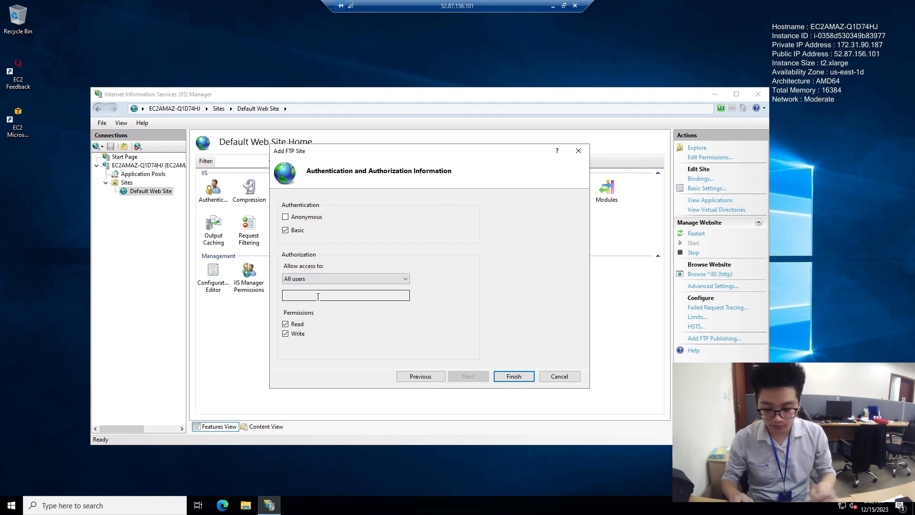
click(518, 377)
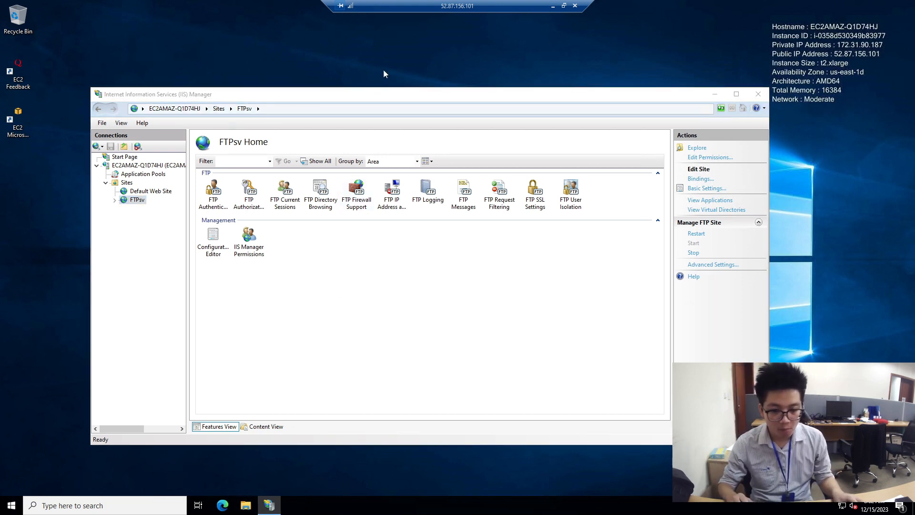
Step: Open ftp://172.31.90.187 in File Explorer on the server to test the FTP site
click(386, 136)
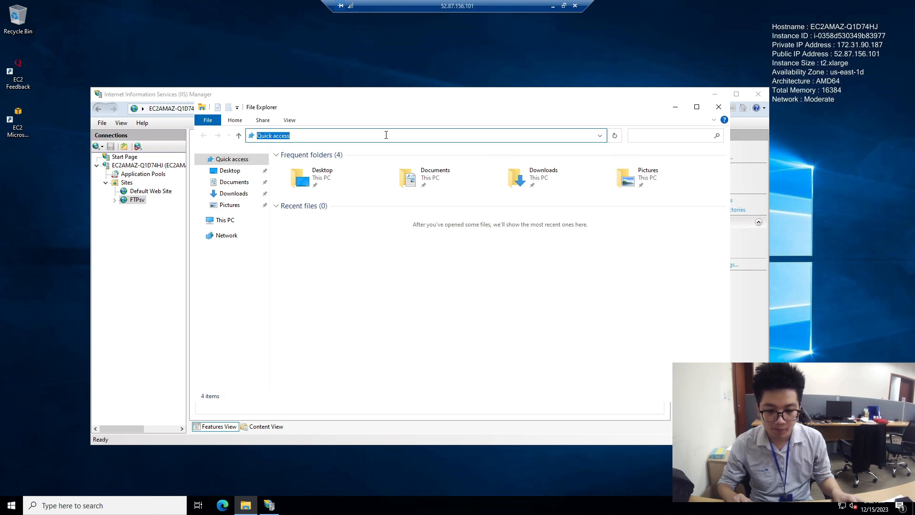
text(ftp:)
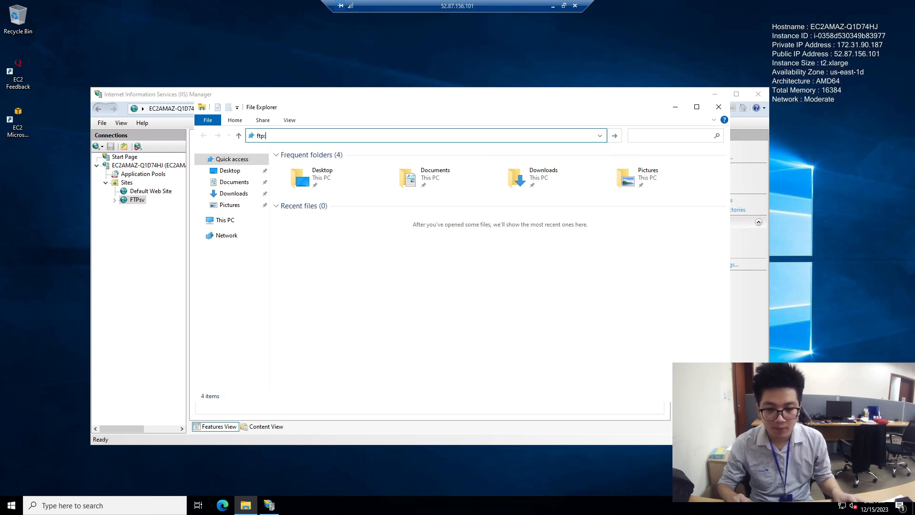
text(//172.31.)
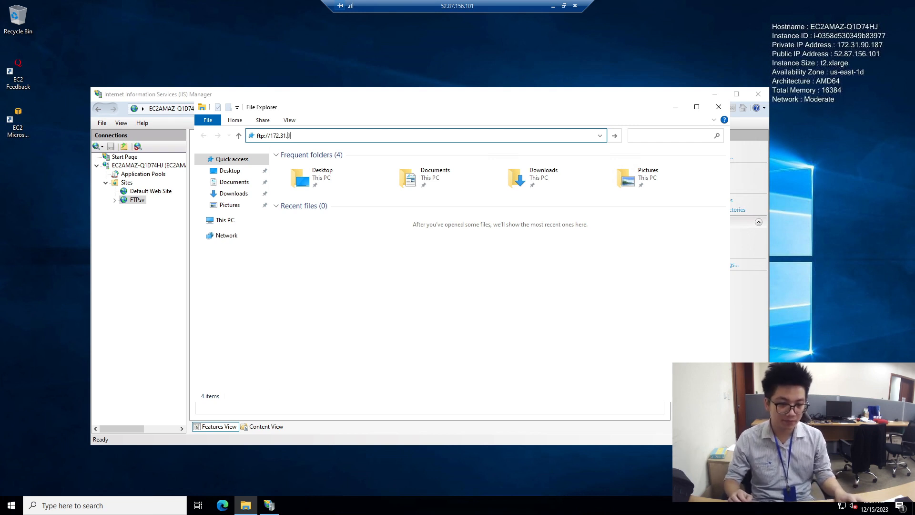
text(90.187)
key(Return)
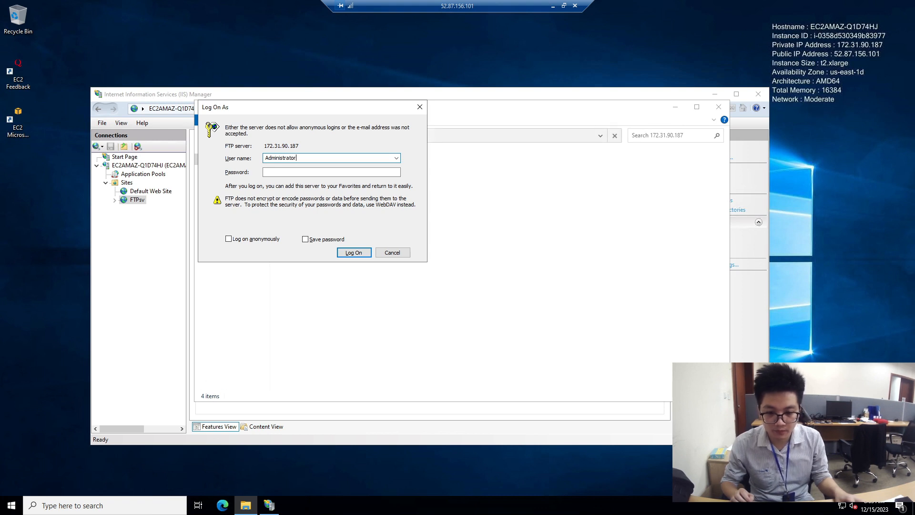
Step: Switch to the local Notepad and copy the administrator account's password
key(alt+Tab)
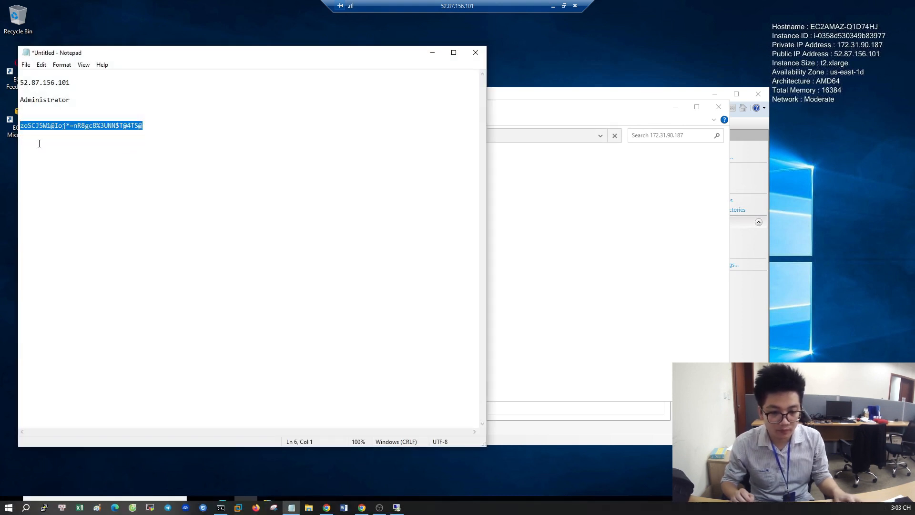
right_click(108, 129)
click(180, 151)
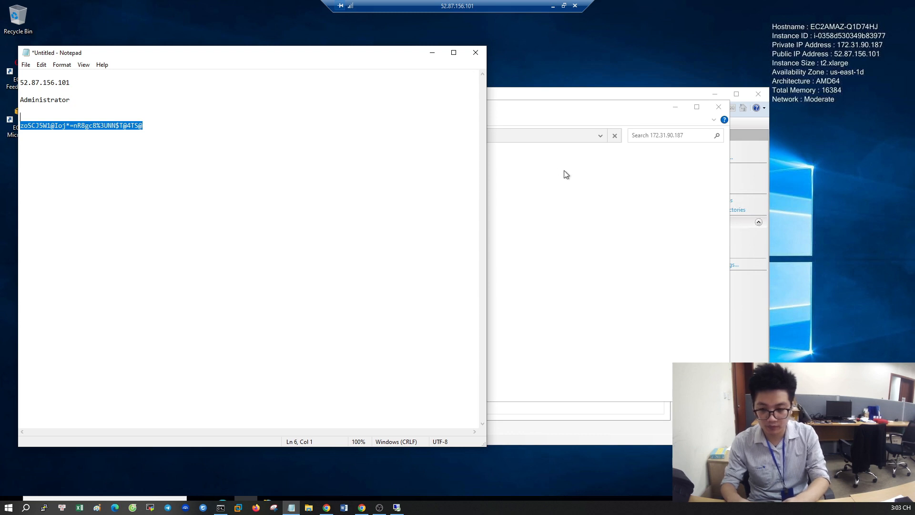
Step: Try to paste the copied password into the password field of the FTP Log On As dialog in the remote session
click(564, 173)
click(319, 172)
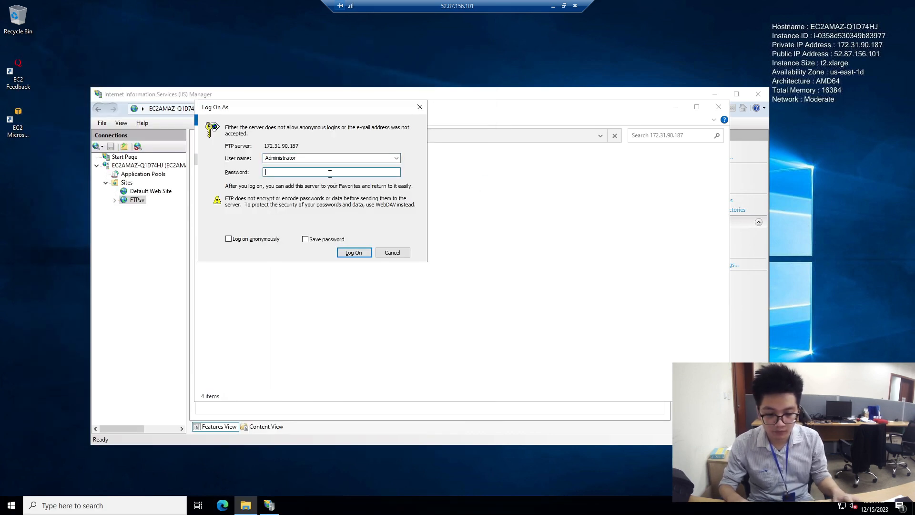
right_click(328, 173)
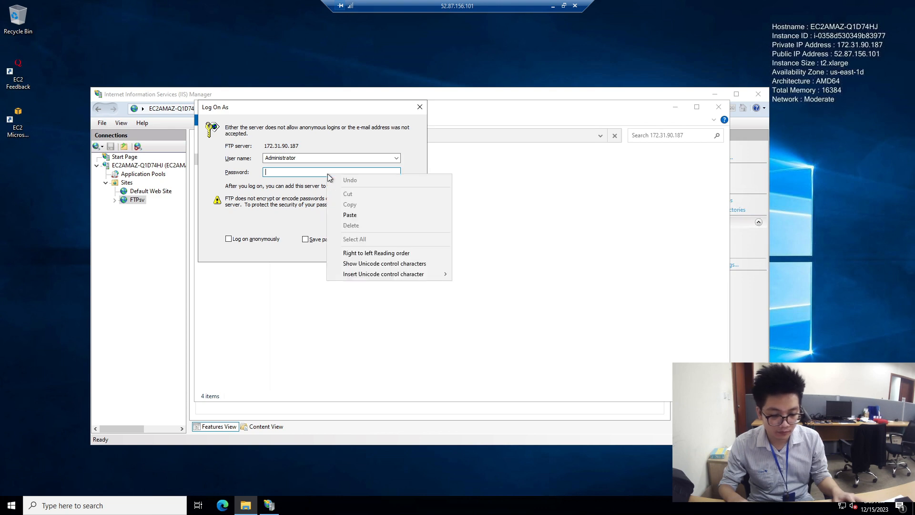
click(351, 214)
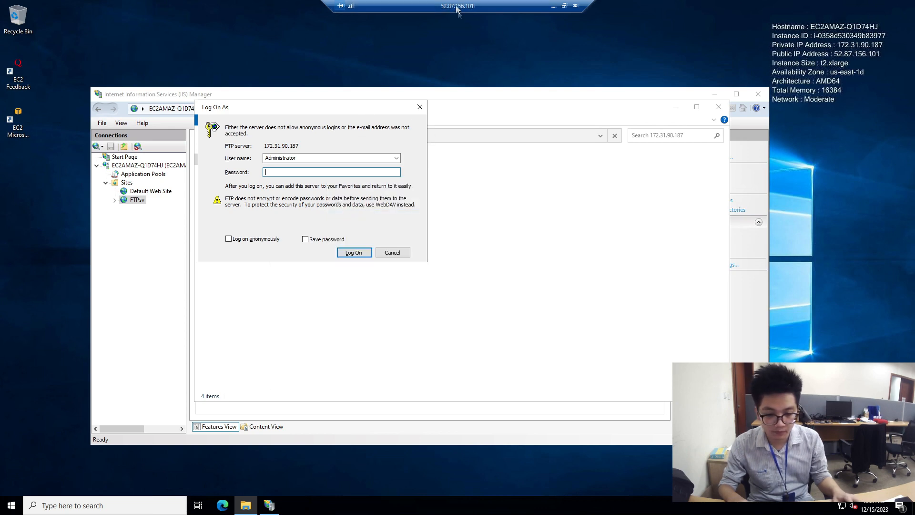
click(564, 5)
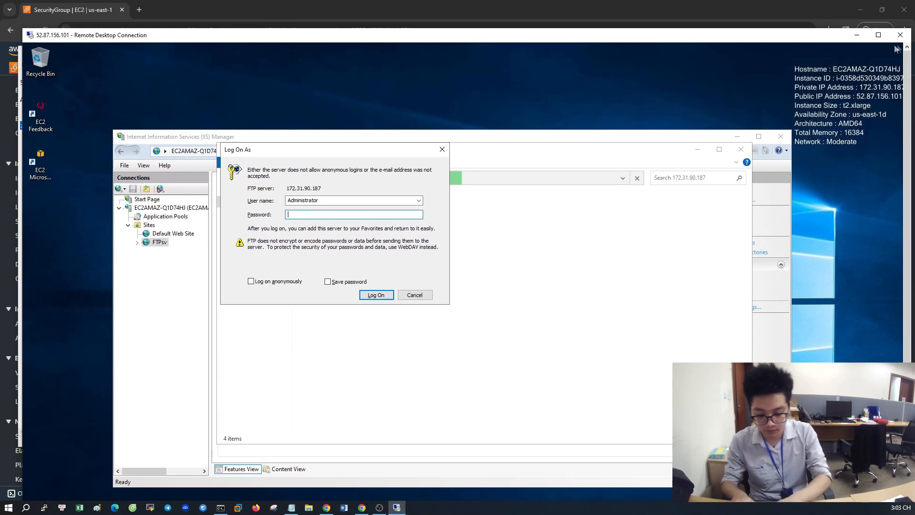
click(878, 35)
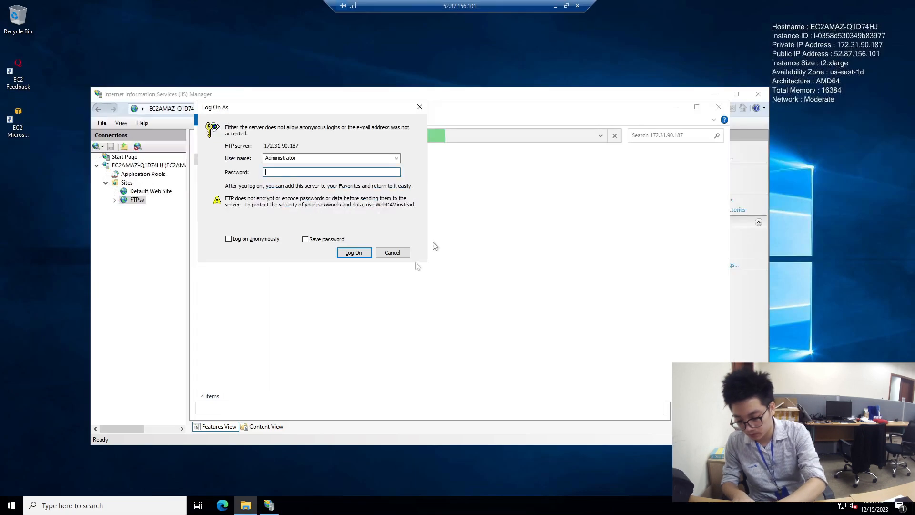
Step: Open Notepad on the remote server and paste the account password below three blank lines
click(122, 506)
text(notepad)
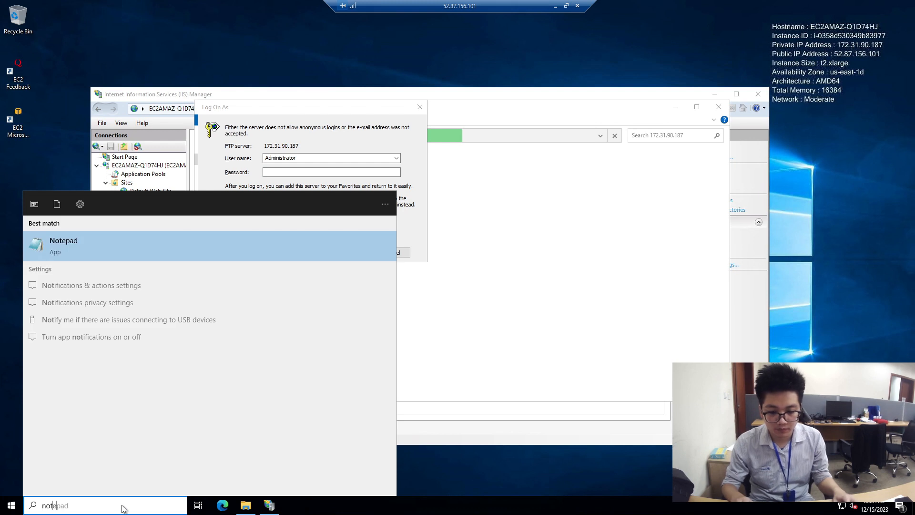
key(Return)
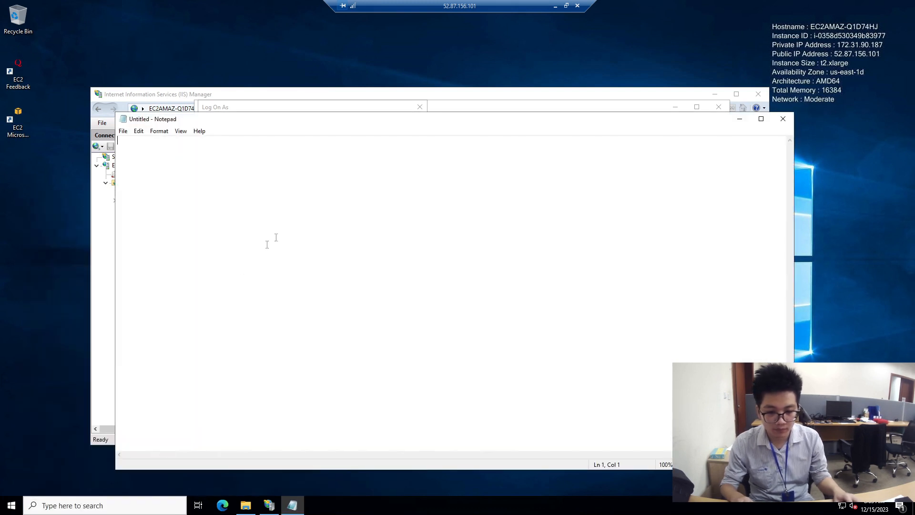
key(Return)
key(Return)
key(Return)
key(ctrl+v)
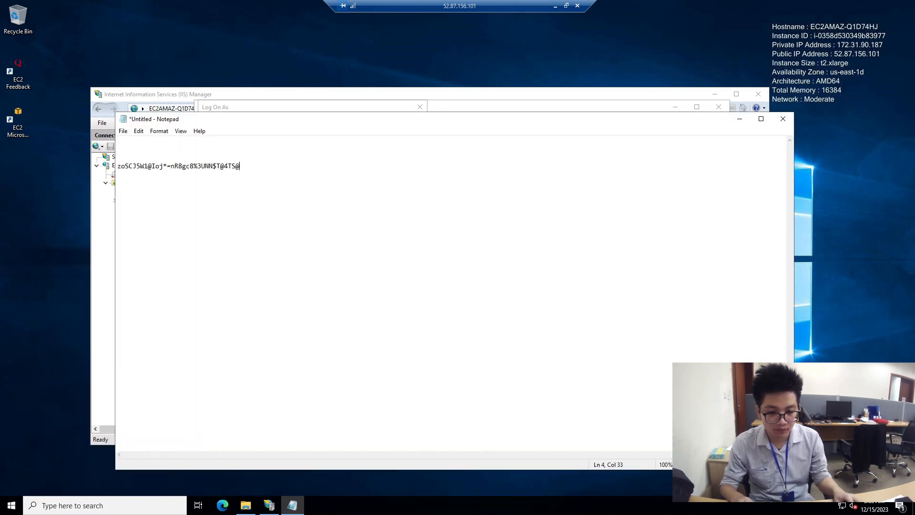
Step: Copy the password from the server's Notepad, paste it into the Log On As dialog, and log on to the FTP site
key(shift+Home)
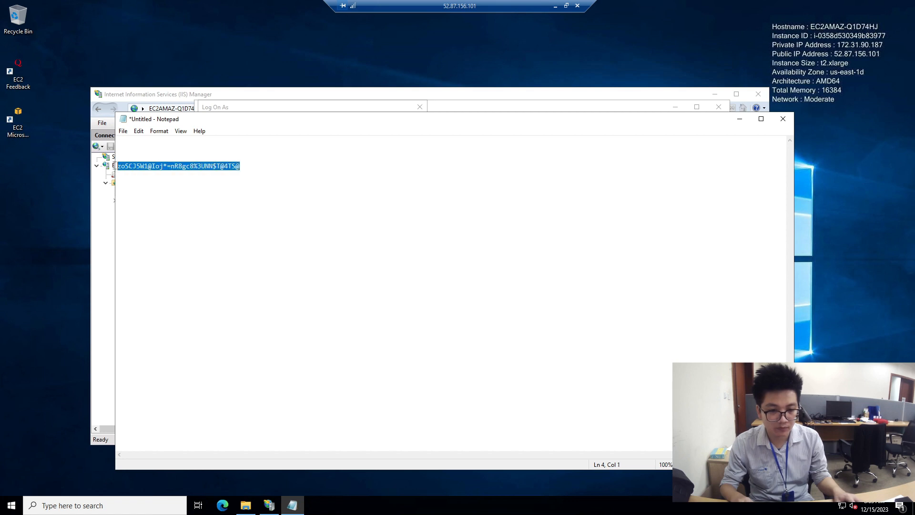
right_click(158, 168)
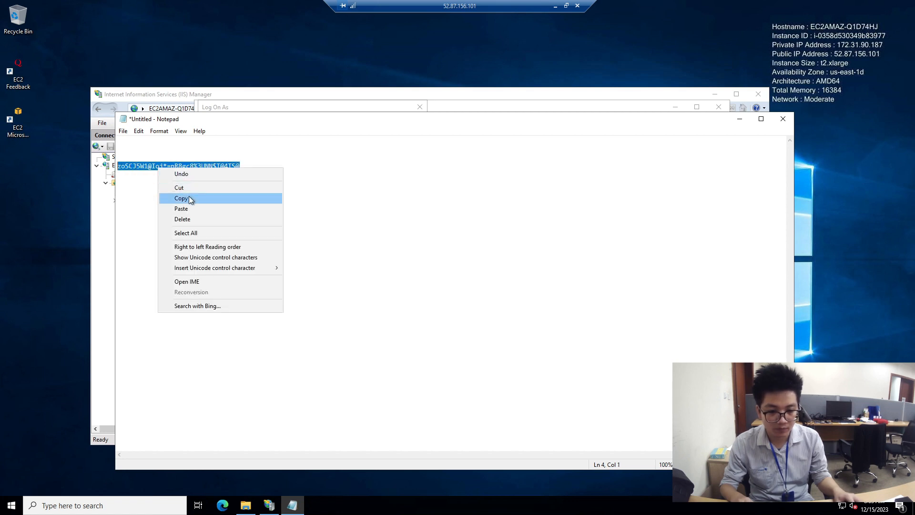
click(195, 198)
click(739, 121)
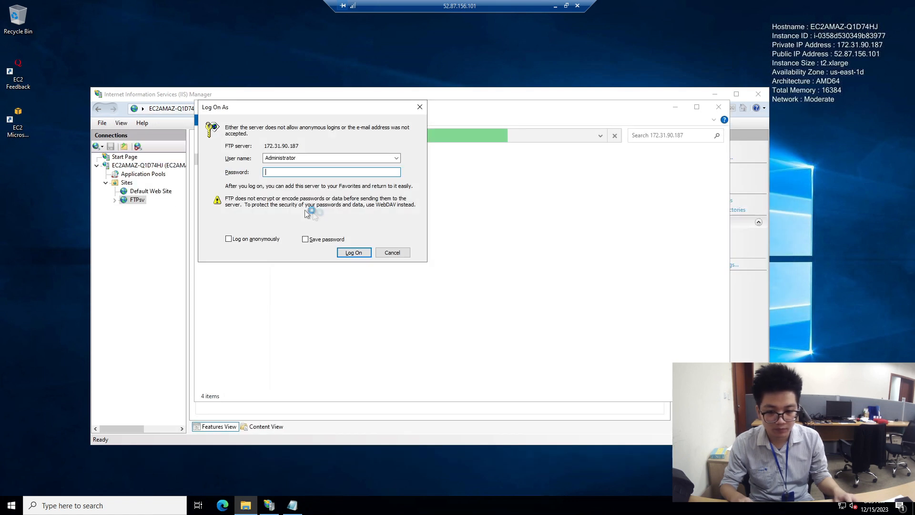
right_click(294, 171)
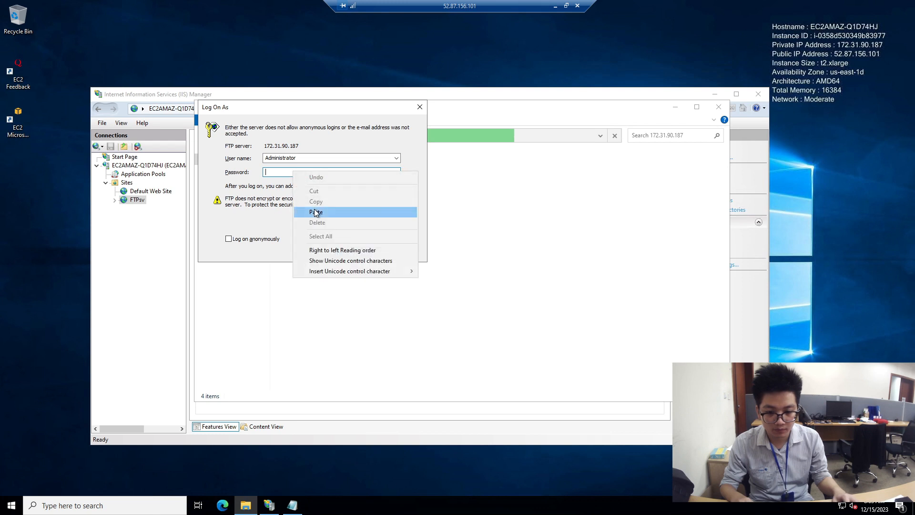
click(312, 210)
click(353, 252)
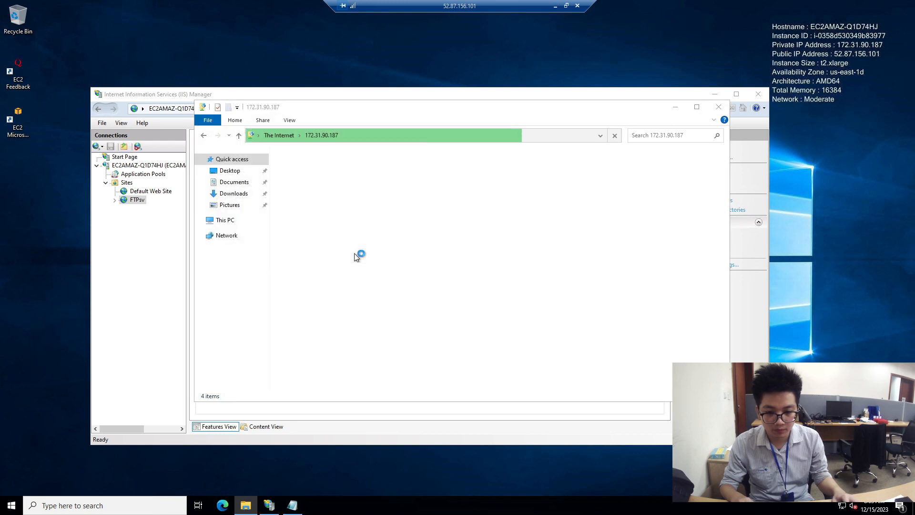
Step: Create a folder named A on the FTP site, and close that File Explorer window
right_click(353, 222)
mouse_move(394, 321)
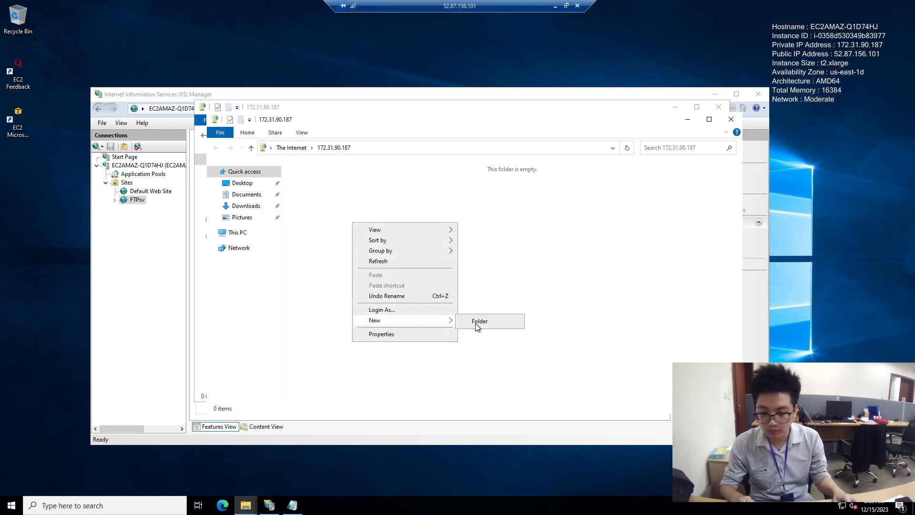
click(478, 324)
text(A)
click(363, 282)
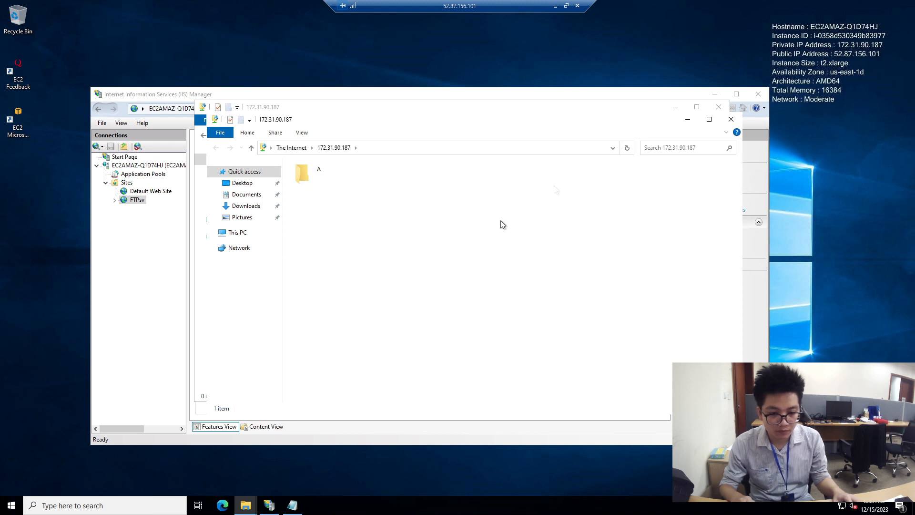
drag(653, 133, 622, 156)
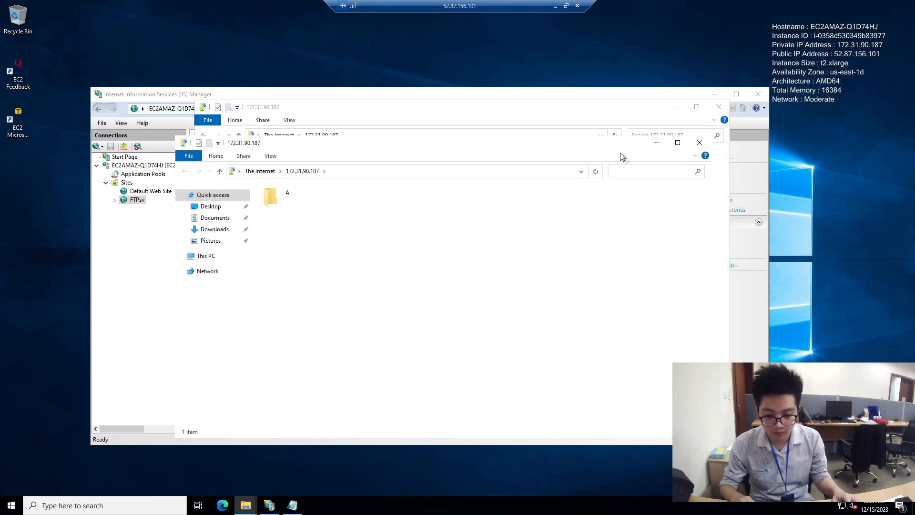
click(699, 143)
Step: Leave the remote session, switch to the local Command Prompt, and test port 21 on 52.87.156.101 with telnet
double_click(447, 7)
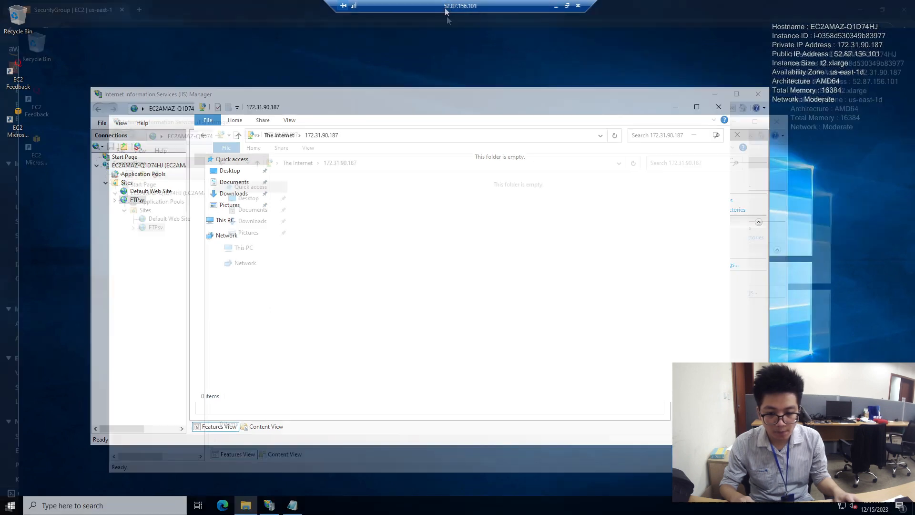
click(848, 69)
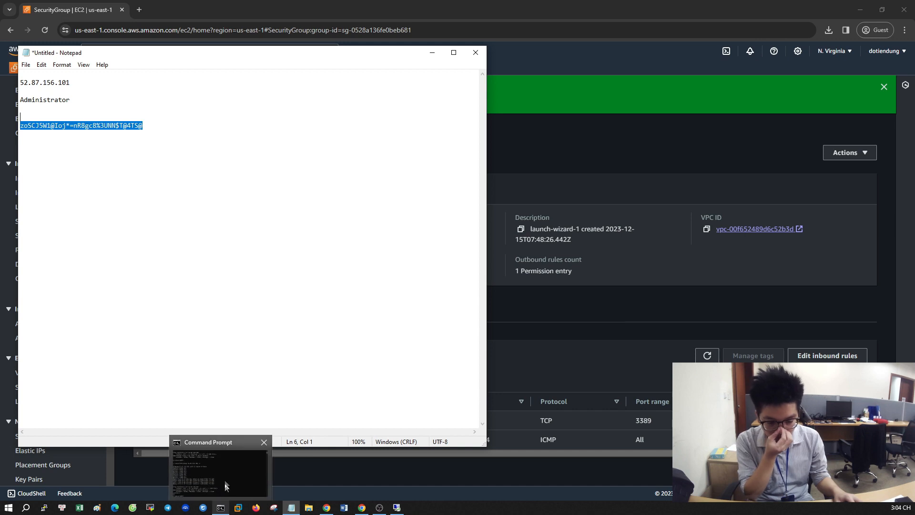
click(221, 507)
click(283, 341)
text(telnet)
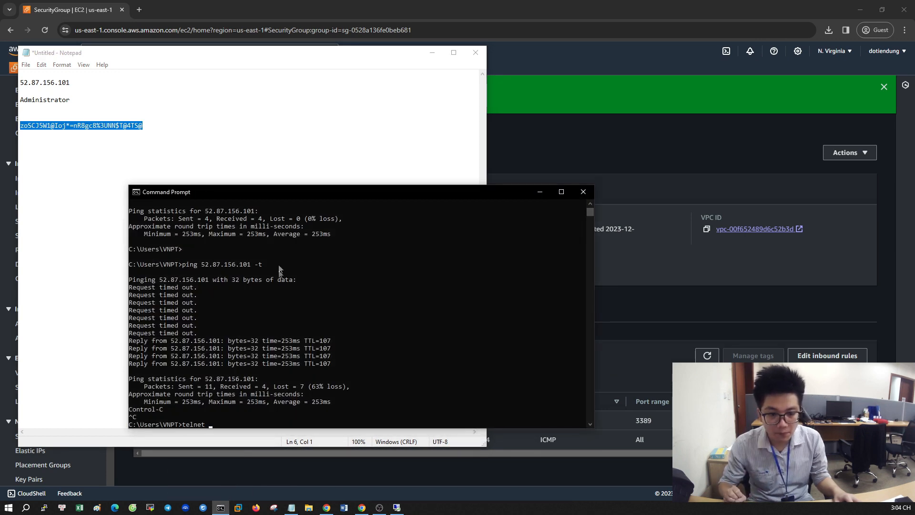
click(207, 210)
drag(207, 212, 254, 215)
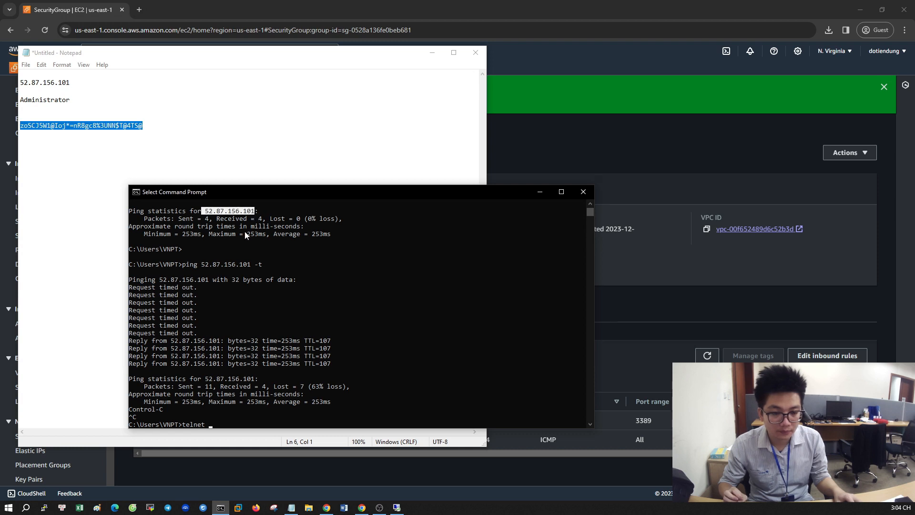
right_click(244, 233)
right_click(244, 233)
text(21)
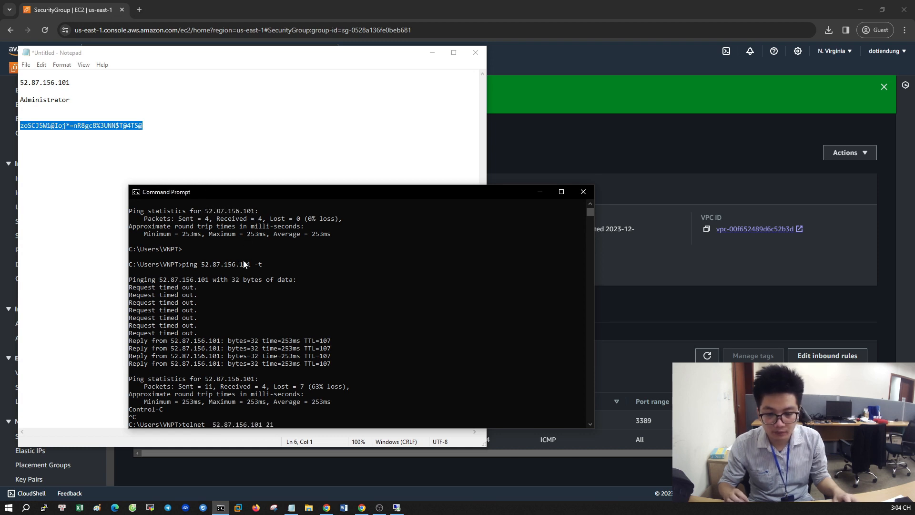
key(Return)
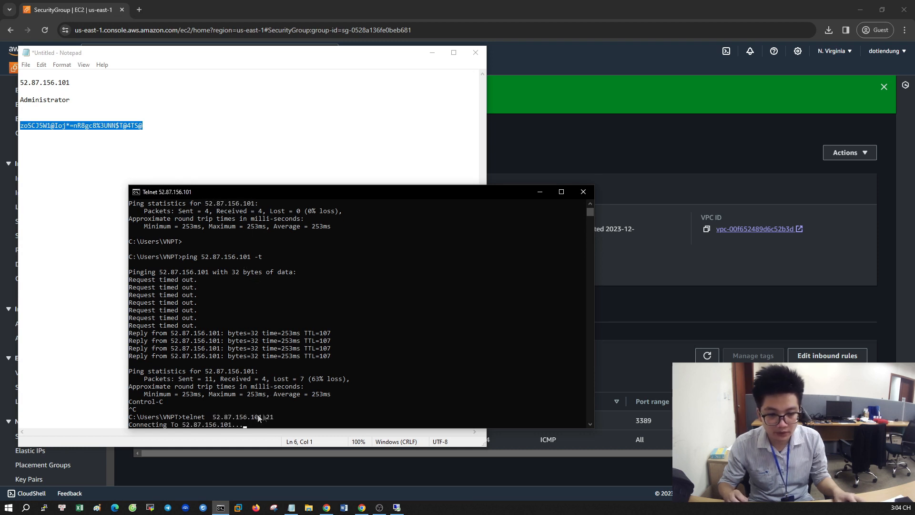
Step: In the AWS console, open the inbound rules of the FTPsv instance's launch-wizard-1 security group for editing
click(555, 142)
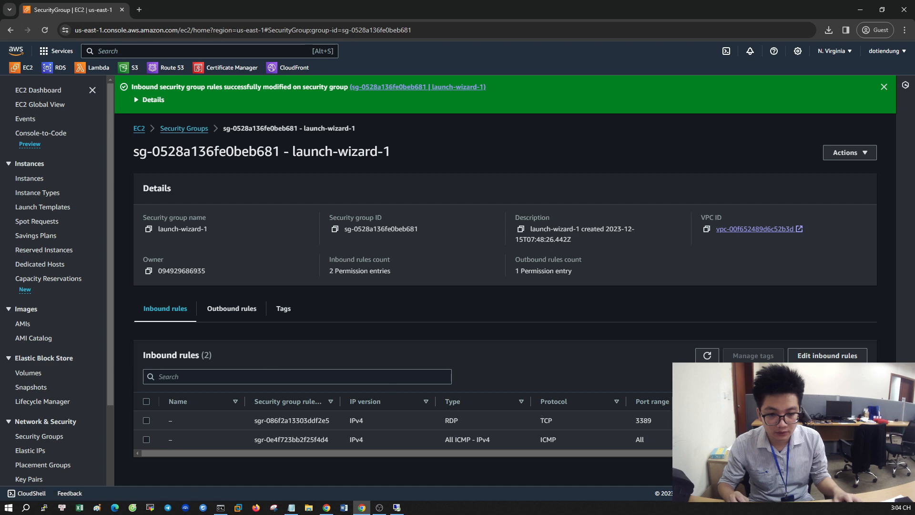
click(26, 179)
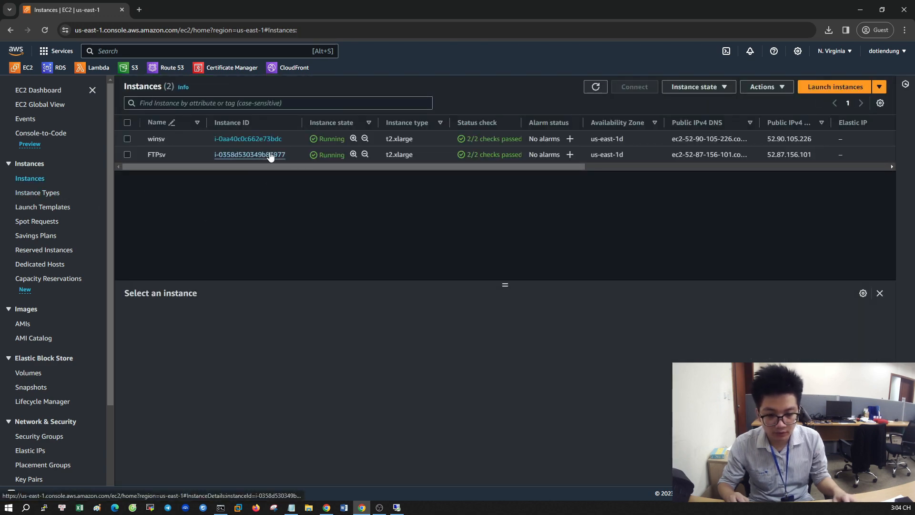
click(279, 155)
scroll(273, 196, down, 8)
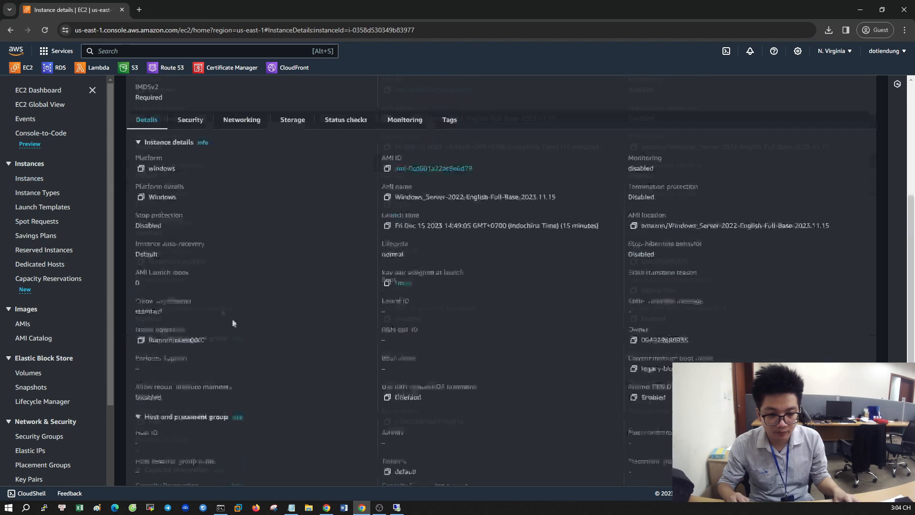
scroll(198, 177, up, 10)
click(190, 348)
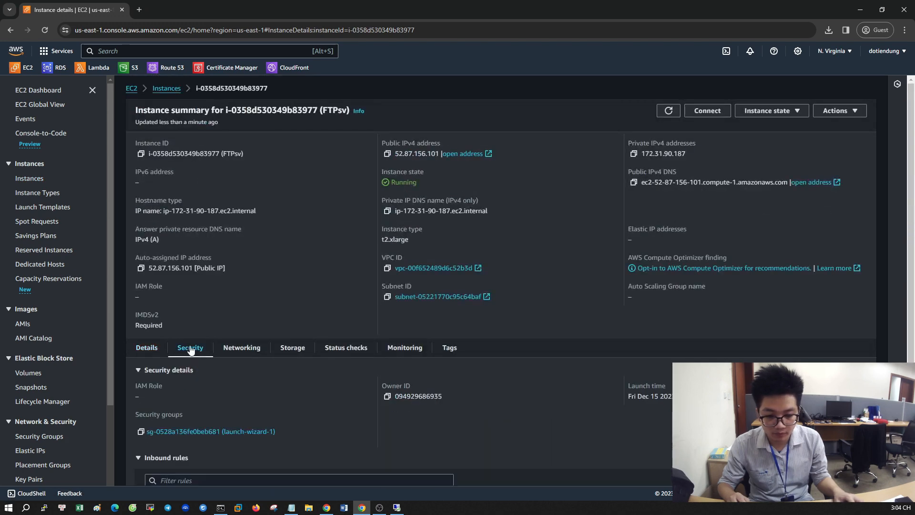
click(191, 432)
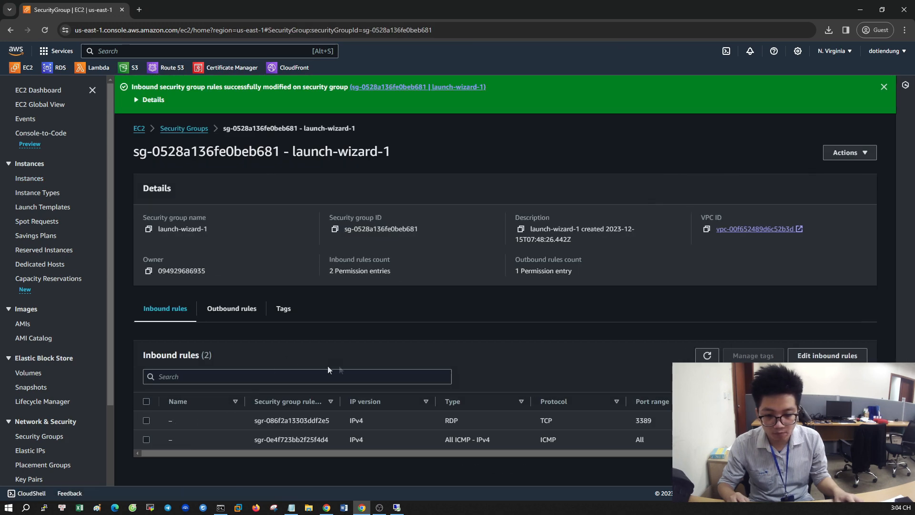
click(806, 355)
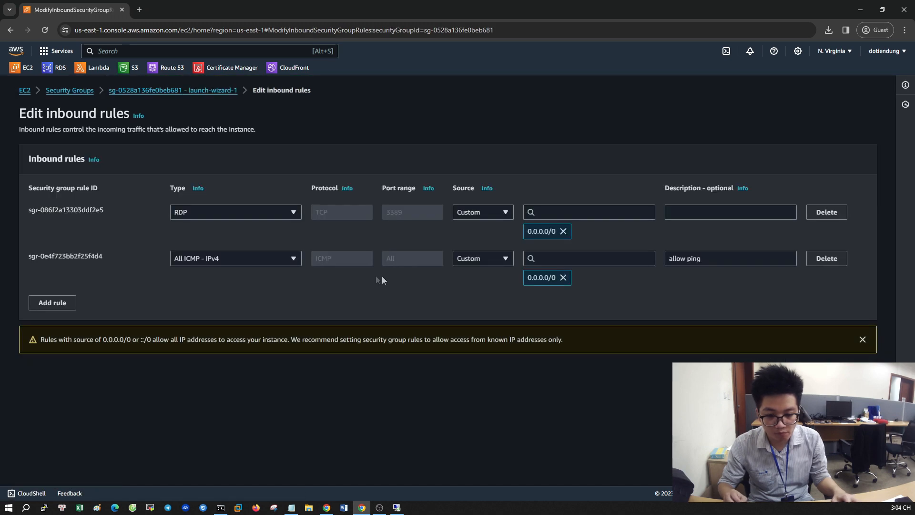
Step: Add an All TCP inbound rule from source 0.0.0.0/0 with the description "allow telnet, ftp", and save the rules
click(53, 303)
click(225, 305)
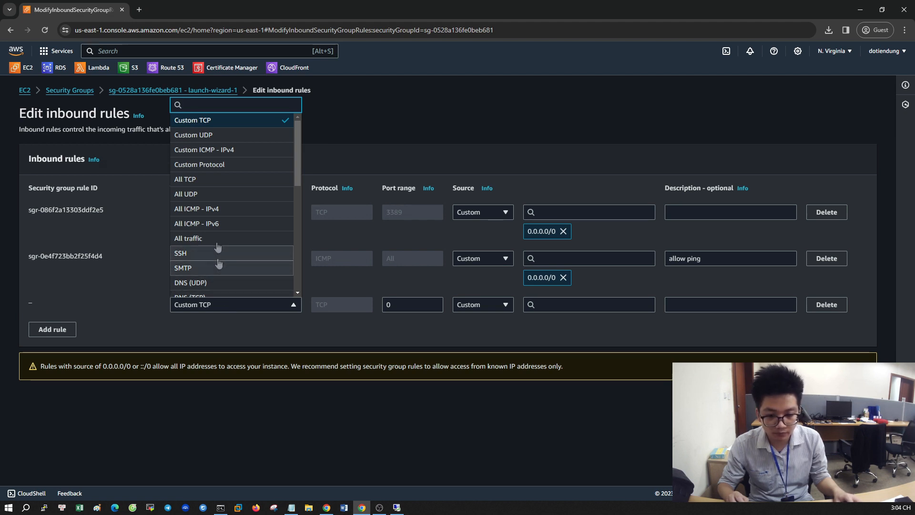
click(230, 182)
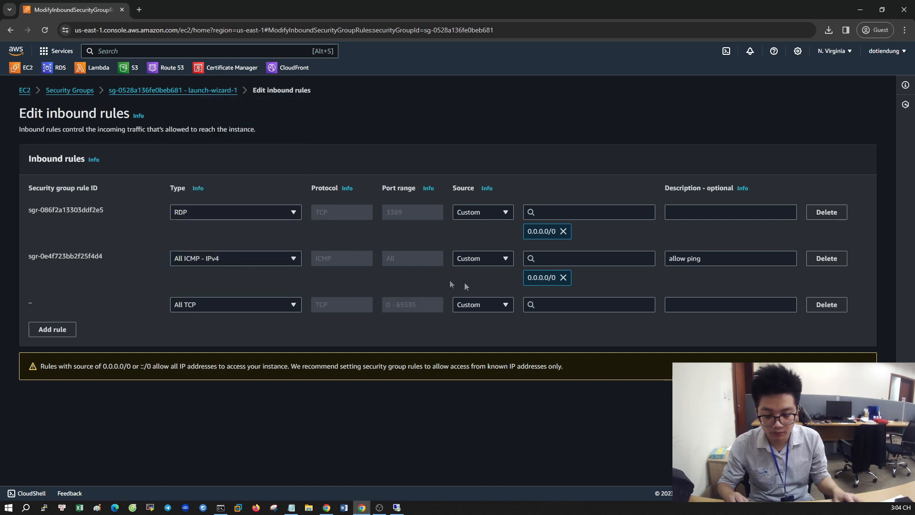
click(548, 303)
click(570, 338)
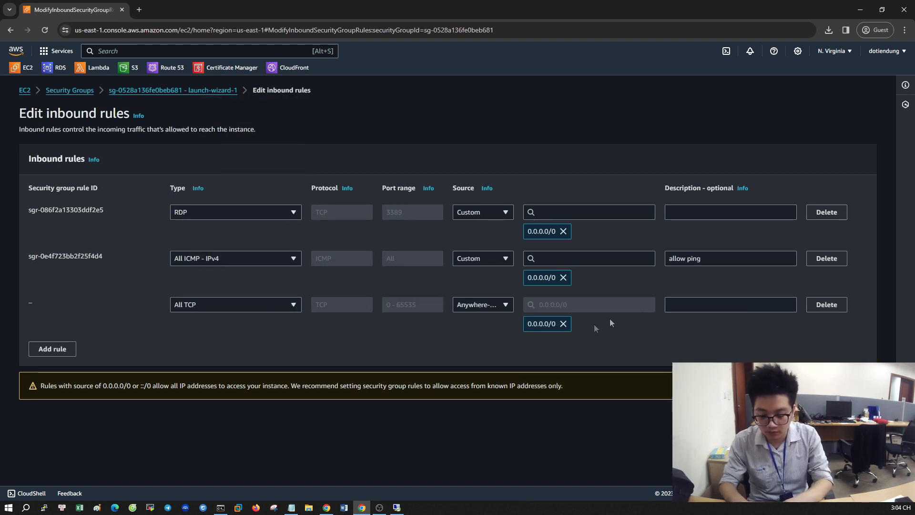
click(690, 305)
text(allow telnet, ftp)
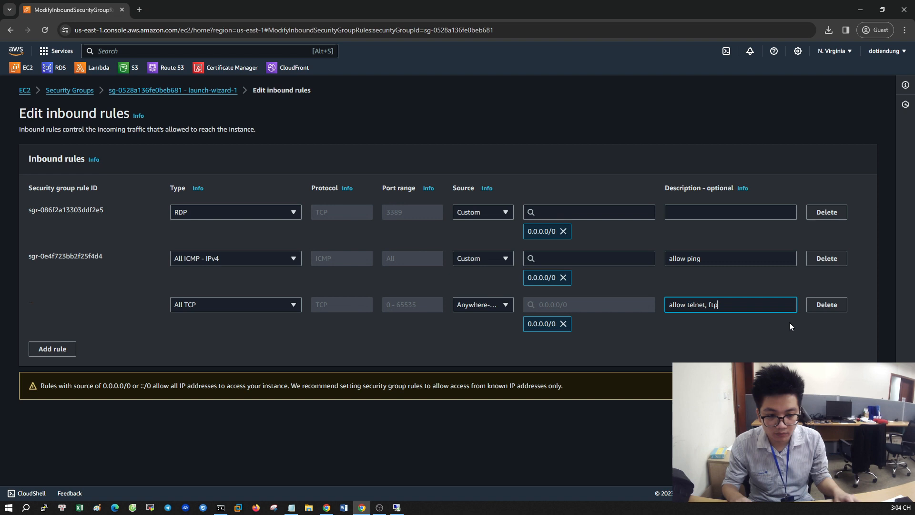
click(851, 416)
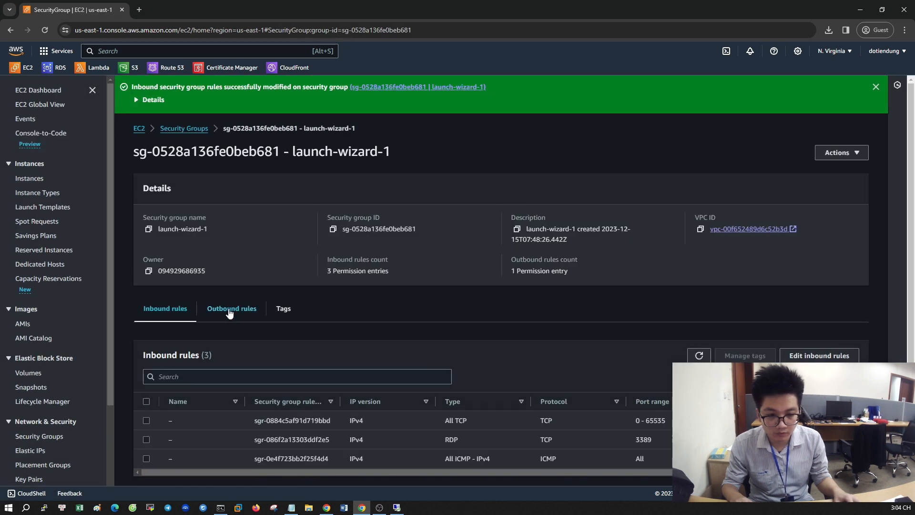
Step: Add an All TCP outbound rule to destination 0.0.0.0/0 with the description "telnet, ftp" to launch-wizard-1, and save the rules
click(232, 308)
click(815, 357)
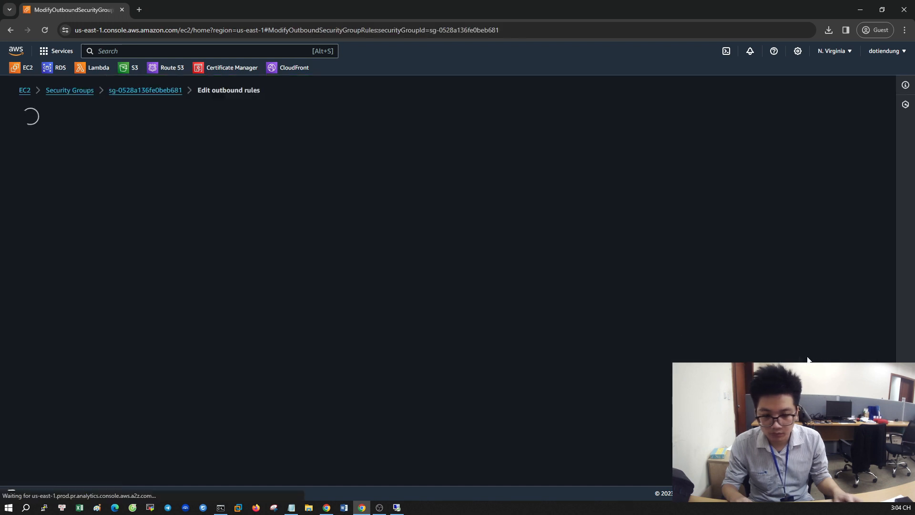
click(61, 261)
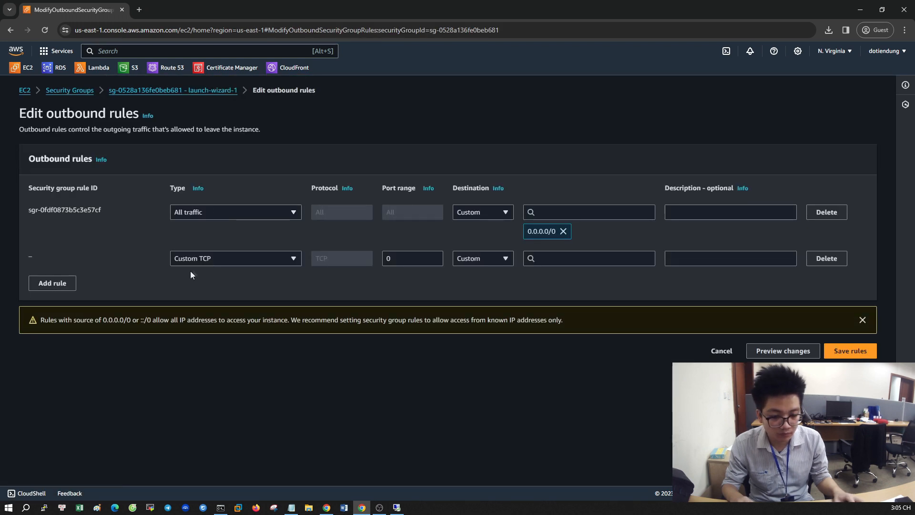
click(210, 261)
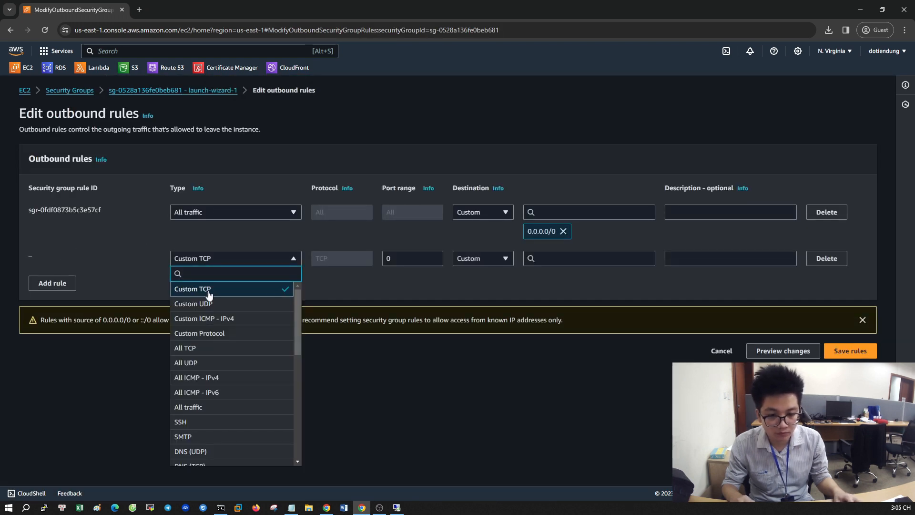
click(190, 348)
click(561, 258)
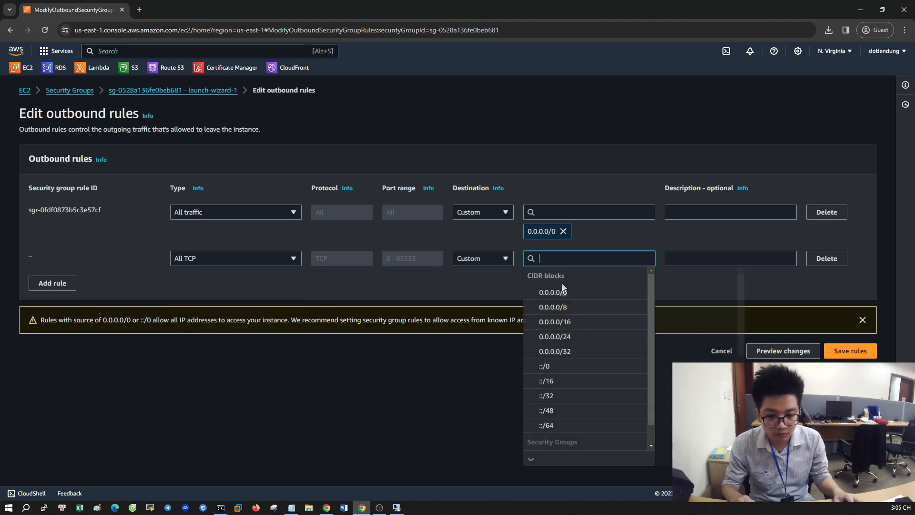
click(548, 292)
click(695, 259)
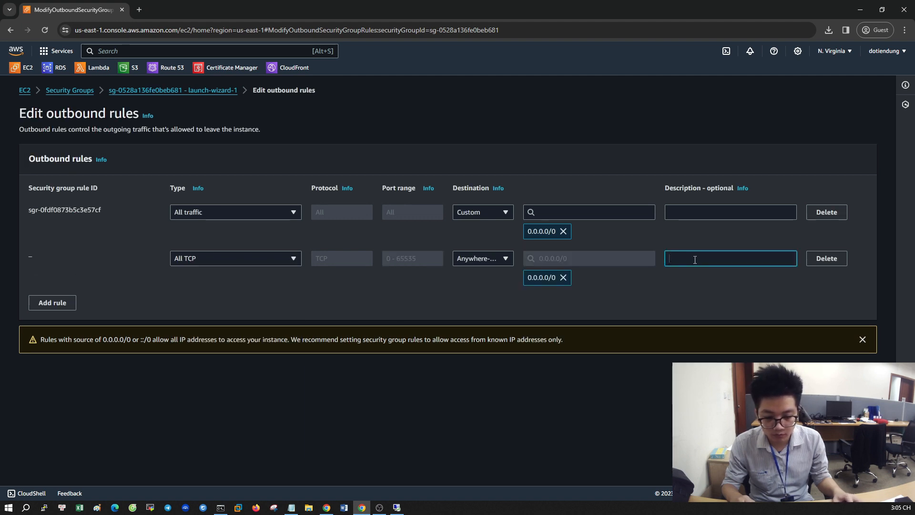
text(telnet, ftp)
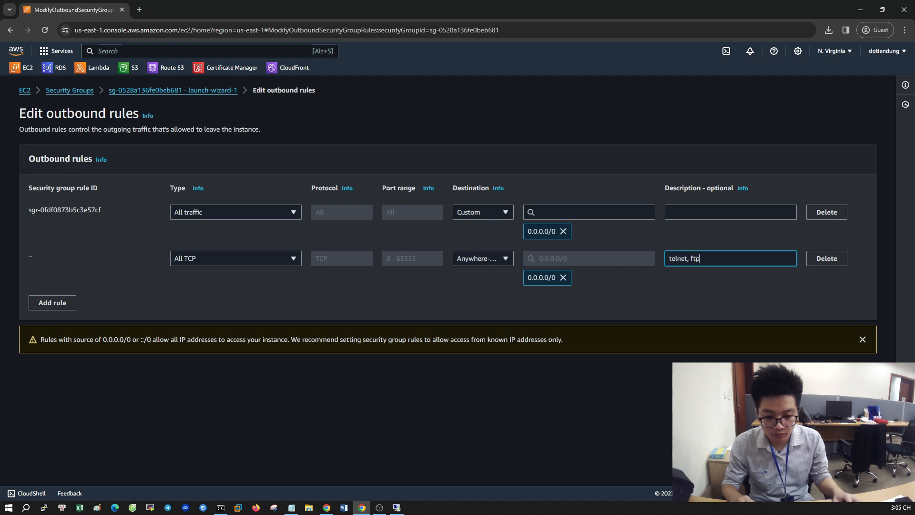
click(819, 362)
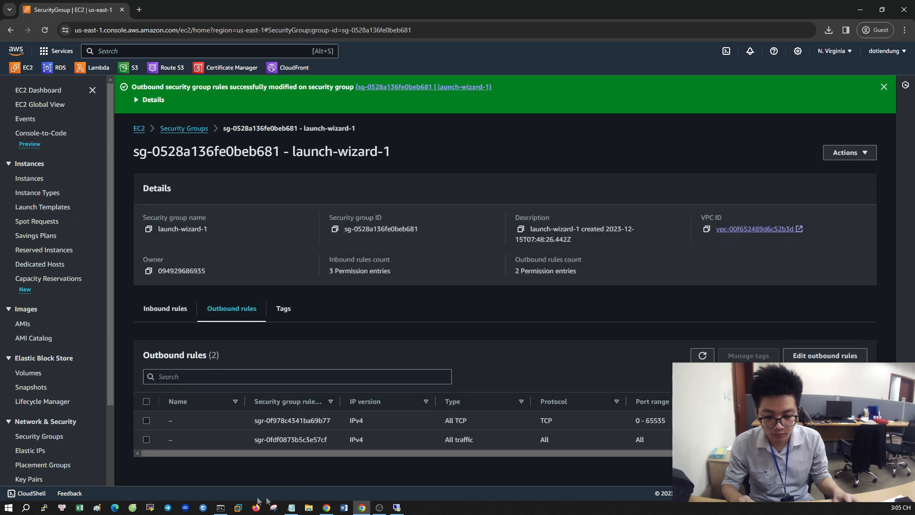
Step: Switch to the local Command Prompt, test port 21 on 52.87.156.101 with telnet again, and close that window
mouse_move(221, 507)
click(221, 474)
scroll(340, 381, down, 4)
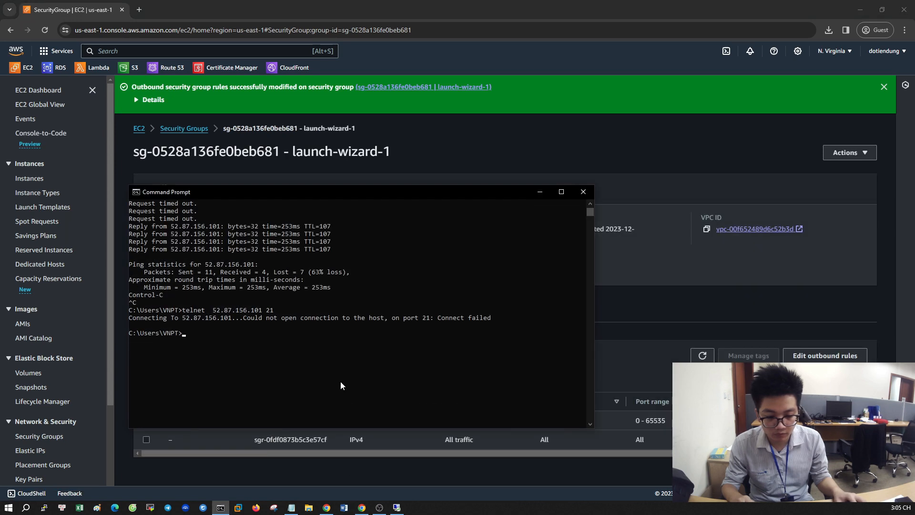
key(Up)
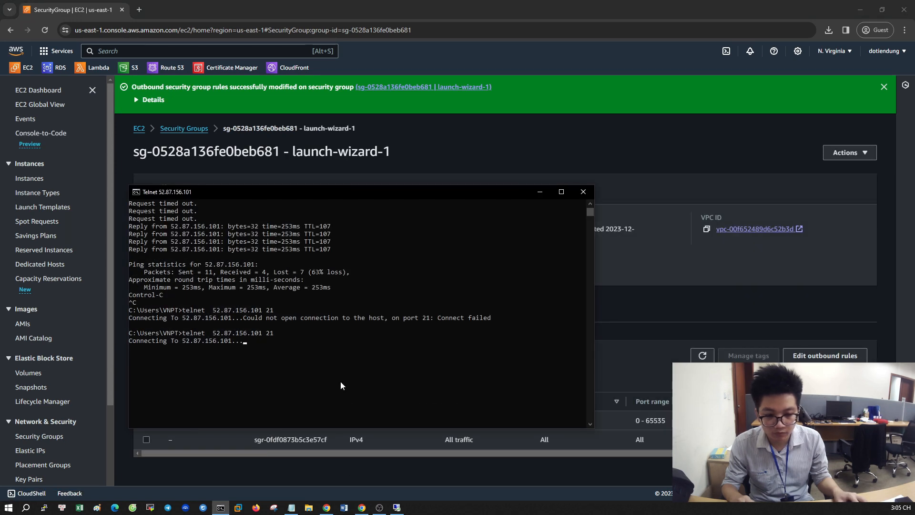
click(341, 381)
key(Escape)
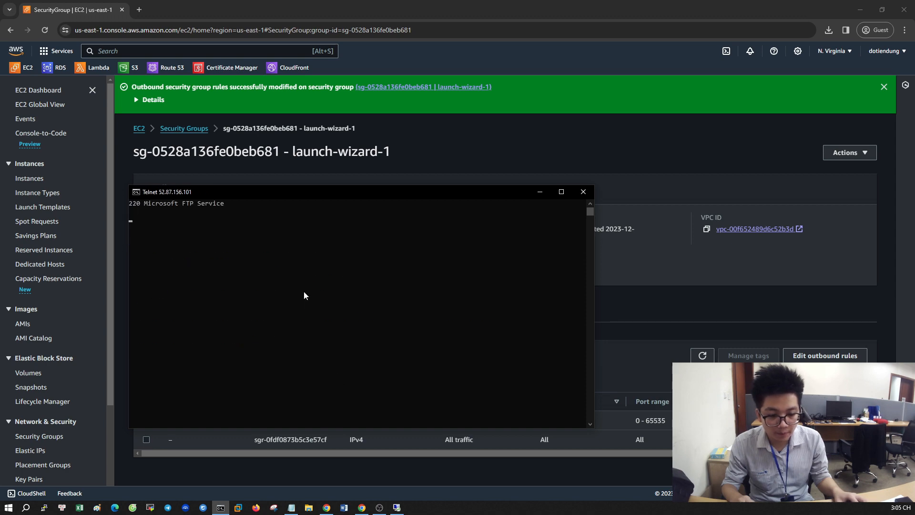
click(584, 192)
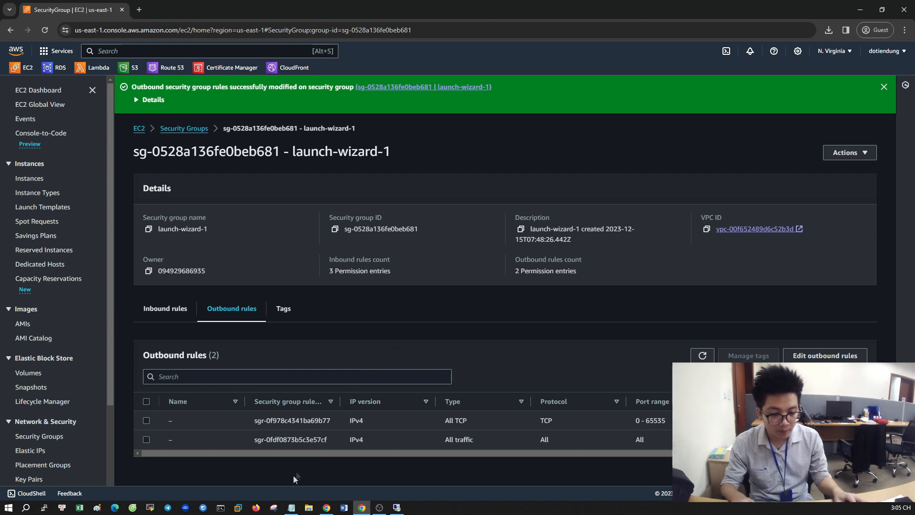
Step: In a local File Explorer window, connect to ftp://52.87.156.101 using the IP address copied from the Notepad note
click(309, 508)
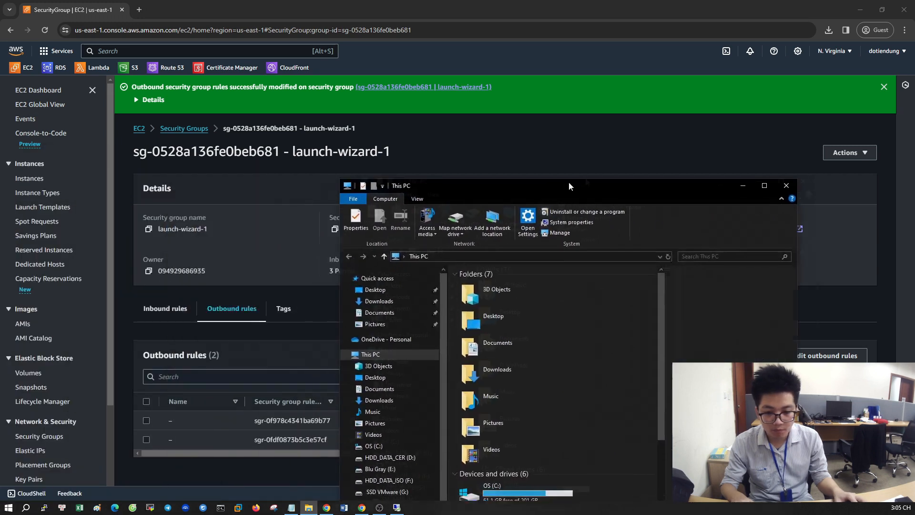
click(642, 250)
text(ft)
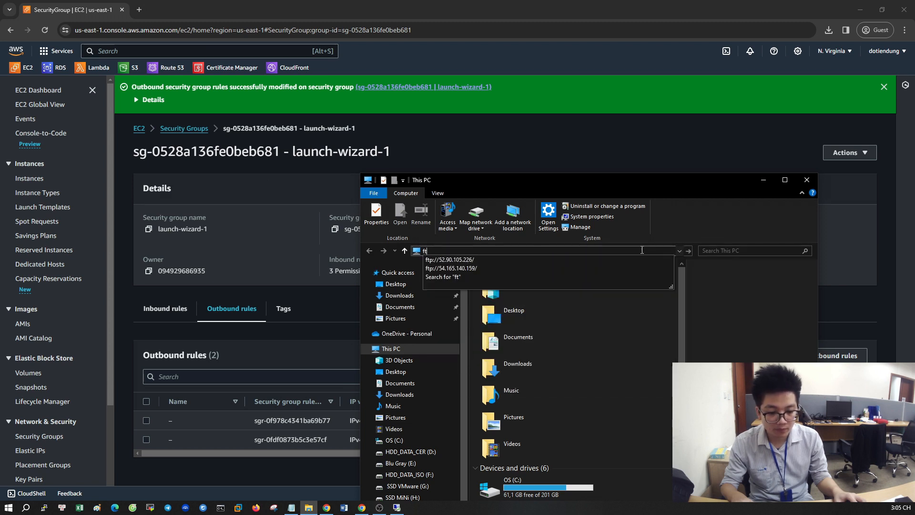
text(p://)
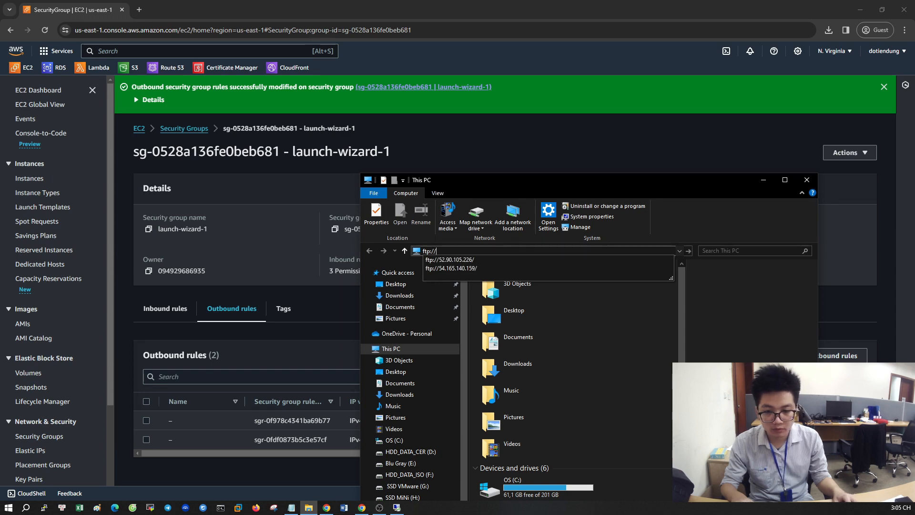
mouse_move(292, 512)
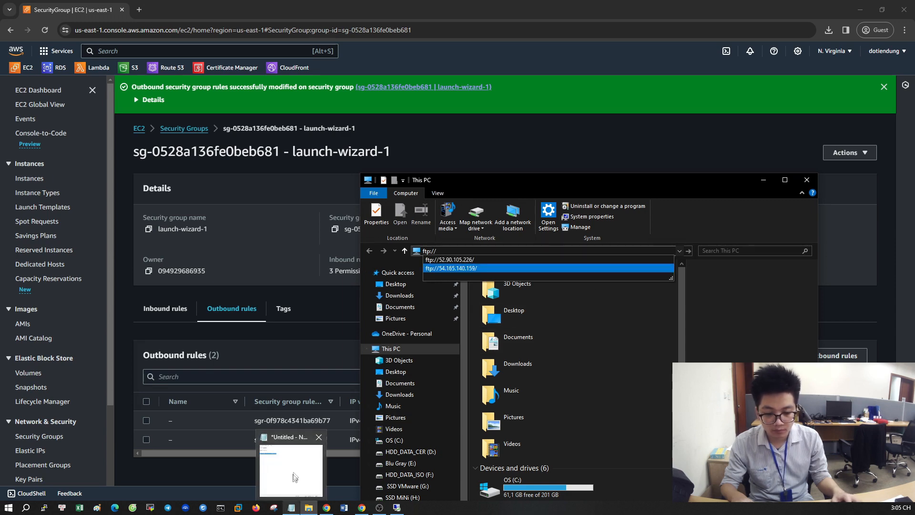
click(294, 477)
drag(71, 83, 19, 83)
key(ctrl+c)
click(543, 250)
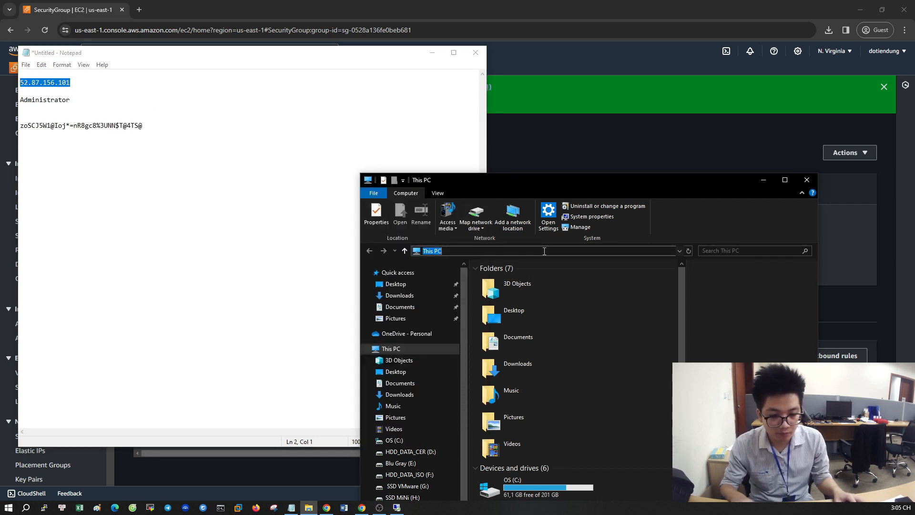
text(ftp://)
key(ctrl+v)
key(Return)
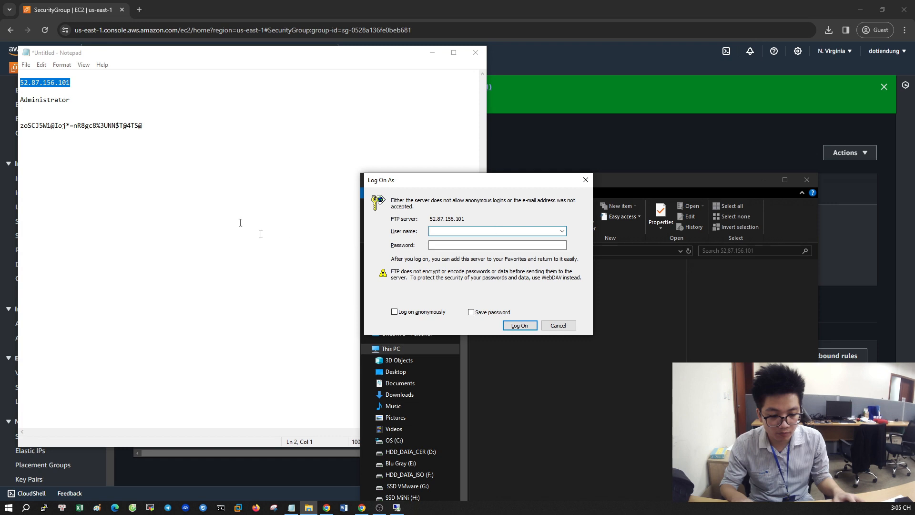
Step: Try to log on to the FTP server as Administrator, copying the user name and account password from the Notepad note
double_click(67, 100)
right_click(66, 103)
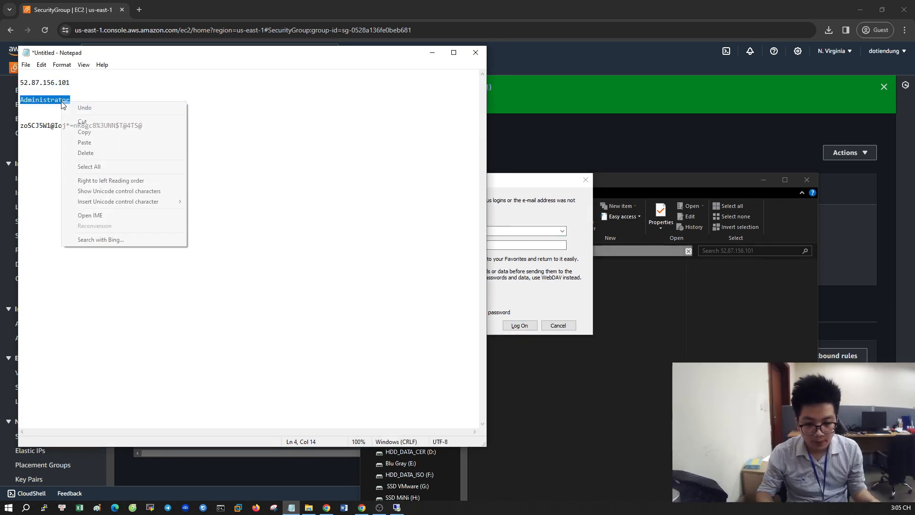
click(126, 133)
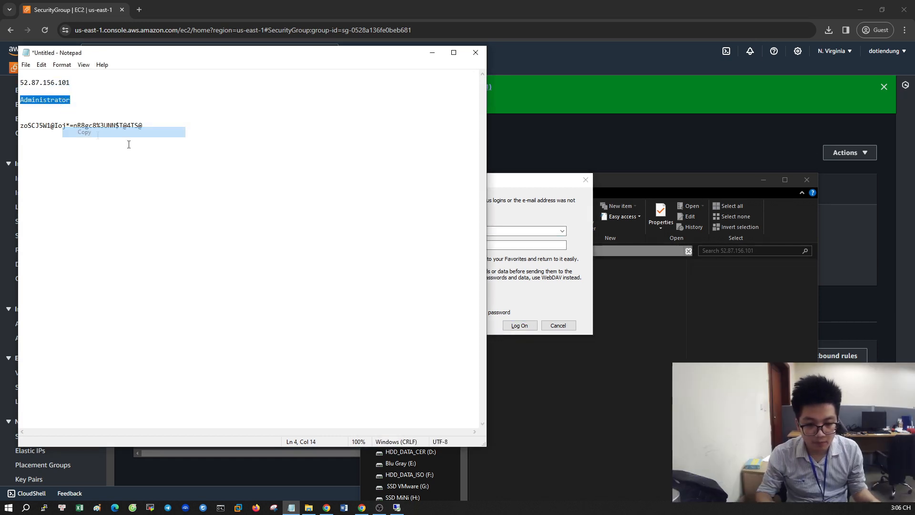
click(526, 231)
key(ctrl+v)
mouse_move(20, 125)
mouse_down()
mouse_move(116, 126)
mouse_move(14, 123)
mouse_up()
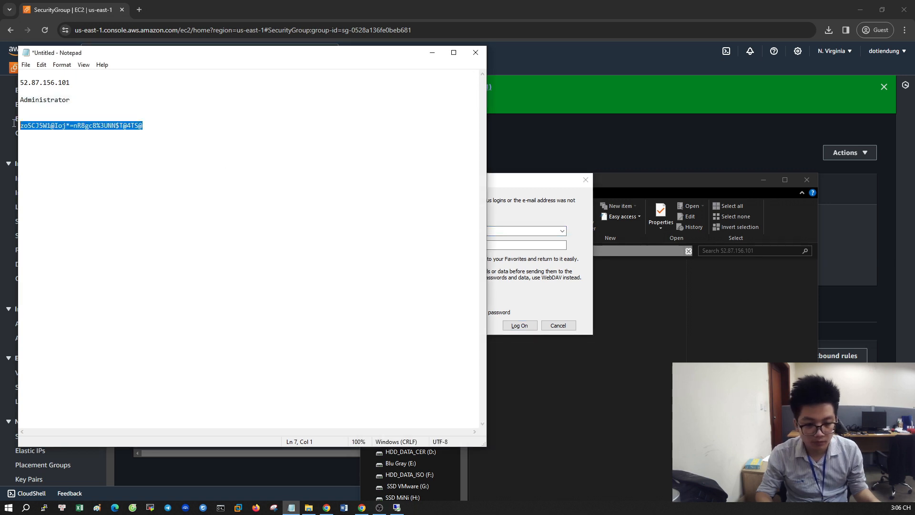
right_click(96, 131)
click(115, 157)
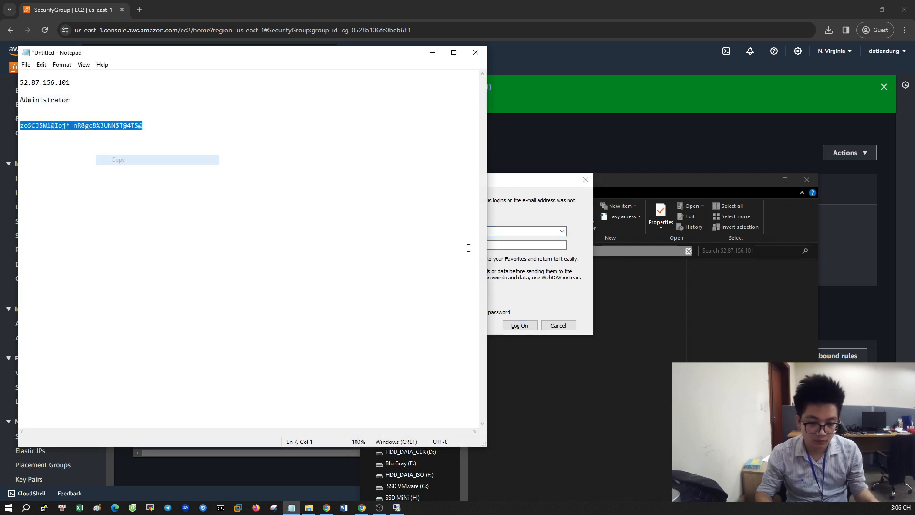
click(547, 245)
key(ctrl+v)
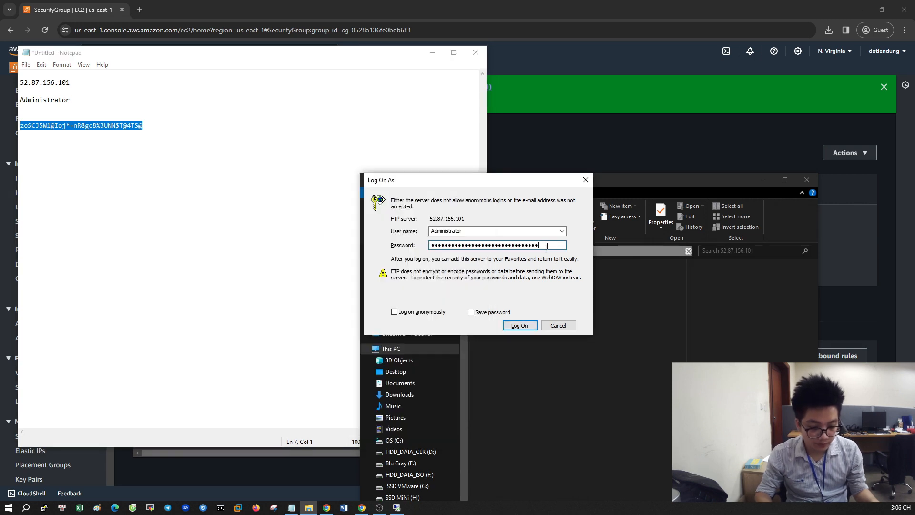
click(524, 324)
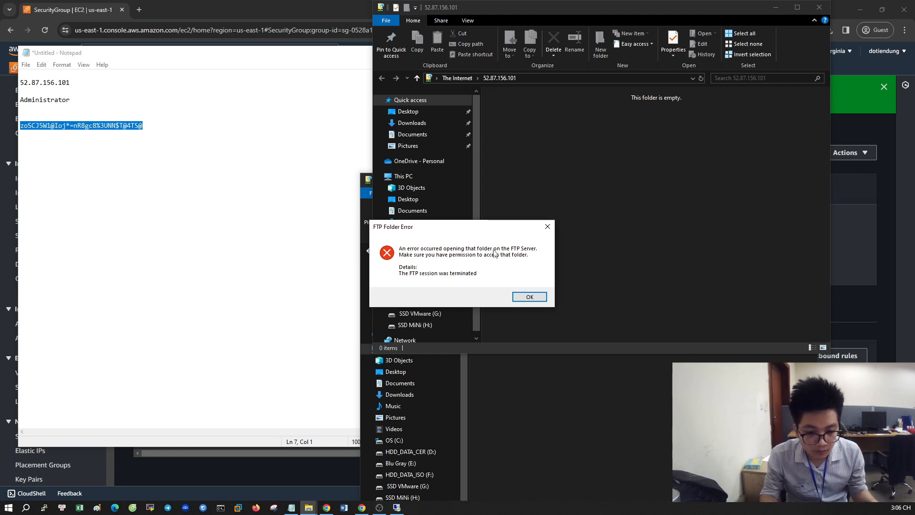
Step: Dismiss the FTP folder error dialog and close both local File Explorer windows
click(529, 296)
click(819, 7)
click(808, 182)
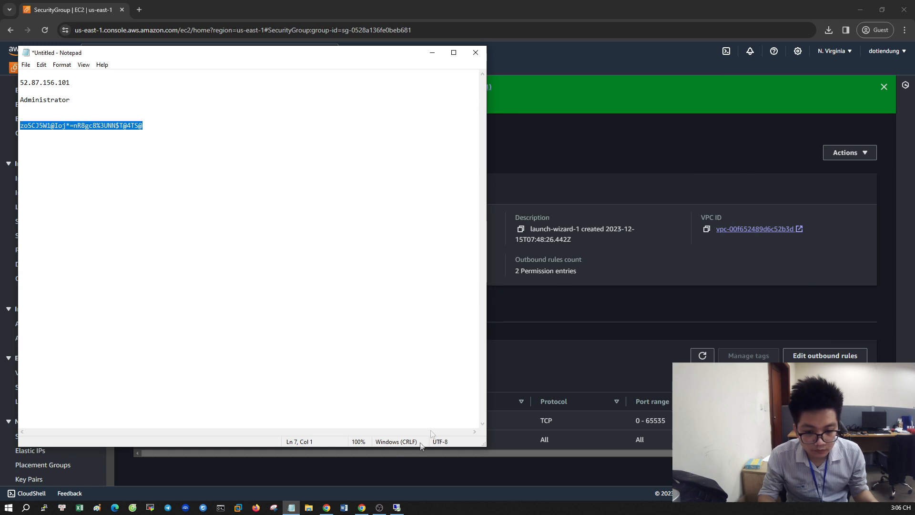
Step: Switch to the 52.87.156.101 Remote Desktop session, make it full screen, and bring IIS Manager to the front
click(411, 472)
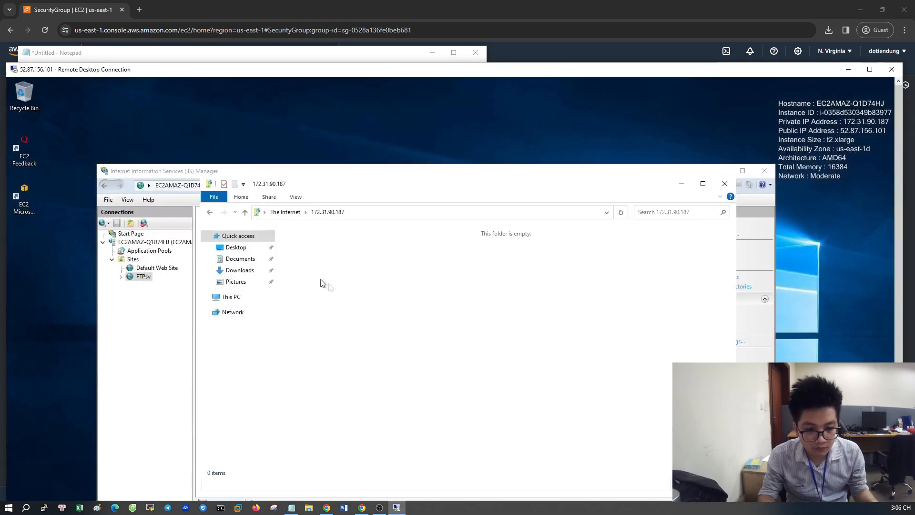
click(869, 69)
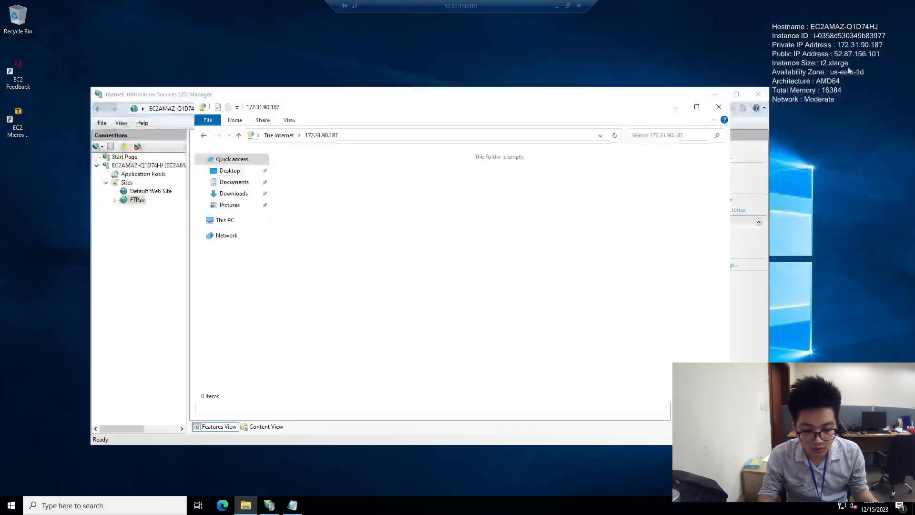
click(133, 235)
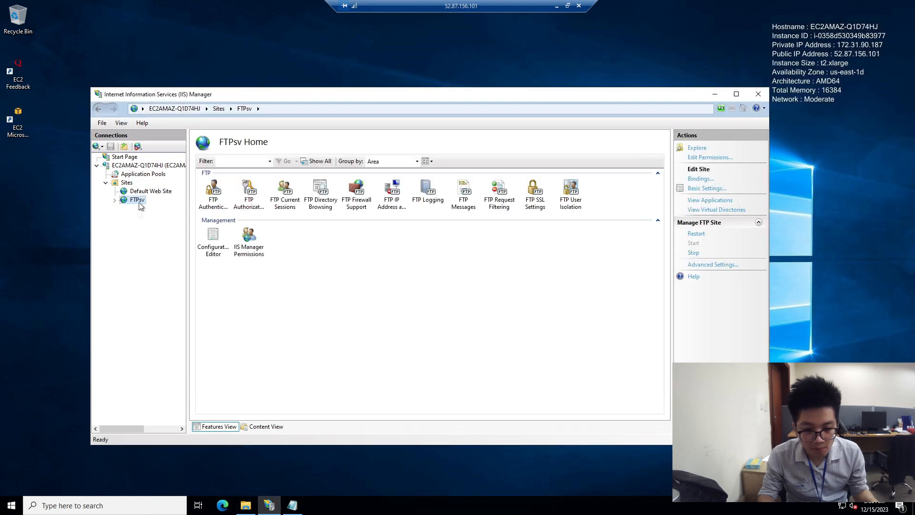
click(140, 175)
right_click(140, 177)
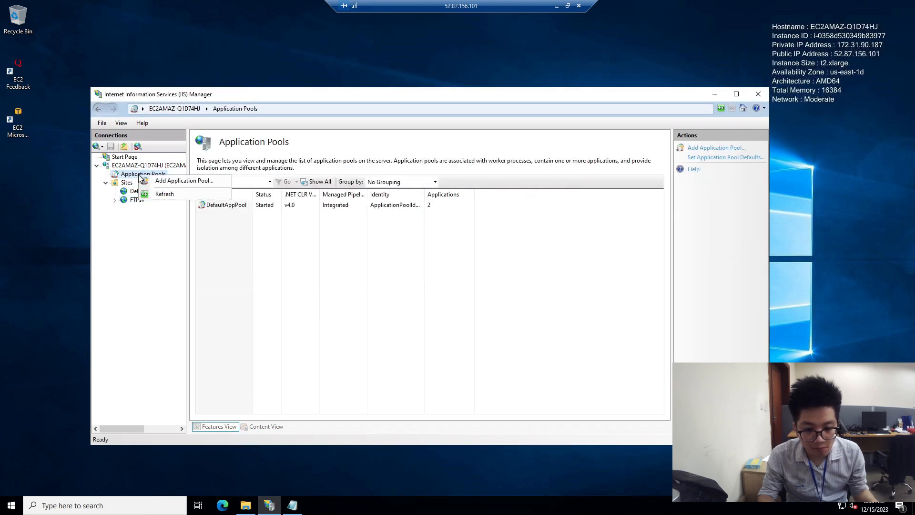
key(Escape)
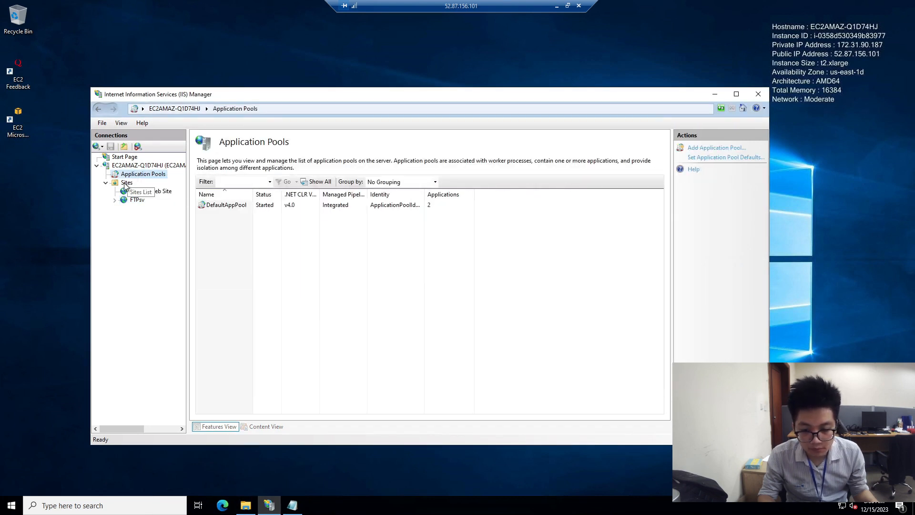
click(130, 183)
click(139, 174)
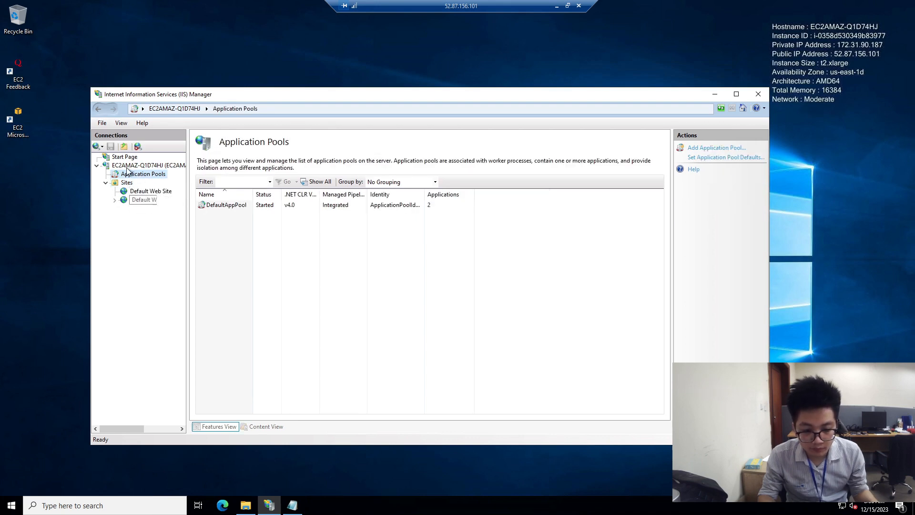
Step: In the server's FTP Firewall Support settings, set the external firewall IP to 52.87.156.101 and try to apply data channel port range 1-6000
click(131, 167)
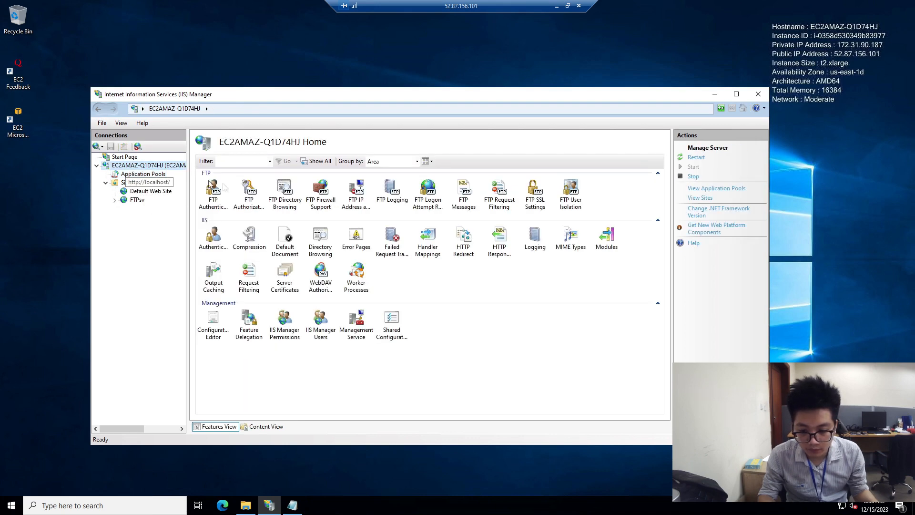
click(317, 200)
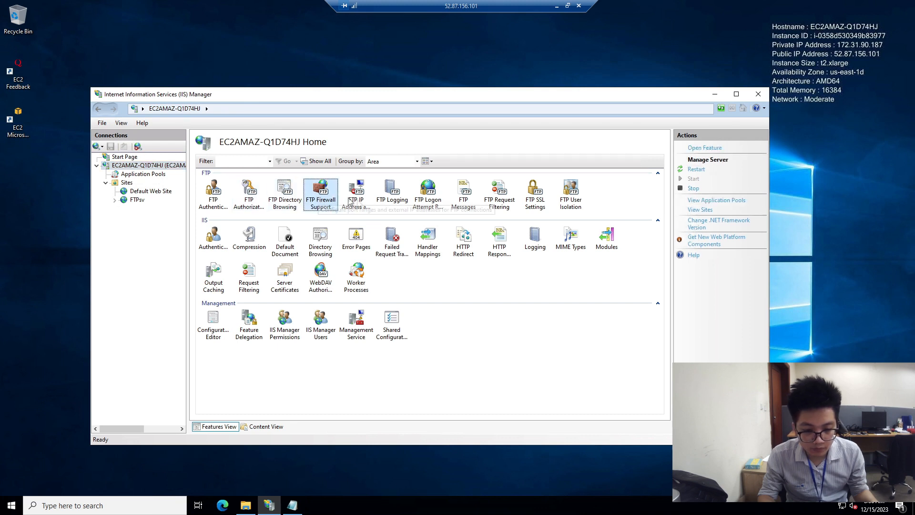
double_click(322, 200)
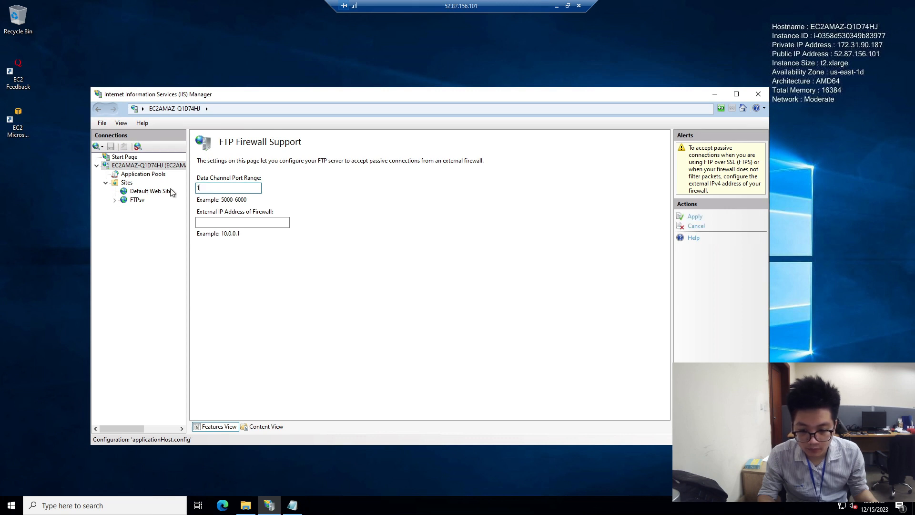
text(1-6000)
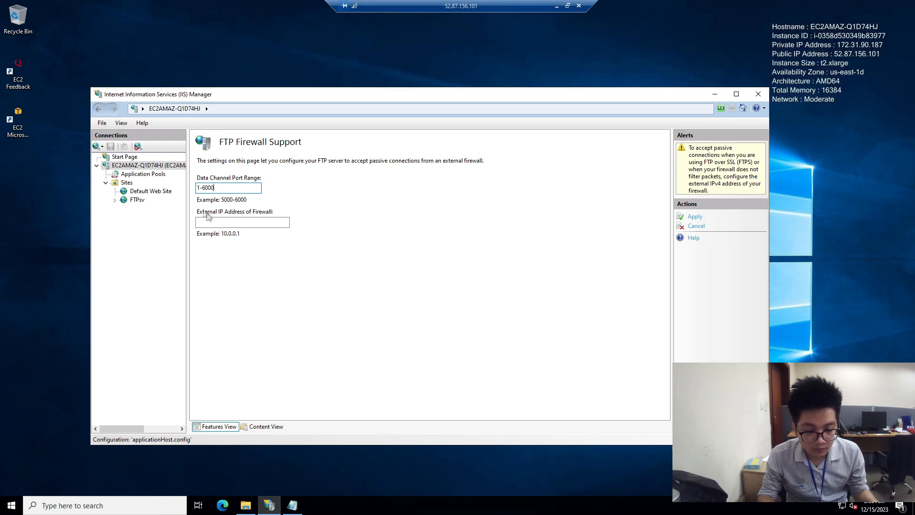
click(232, 223)
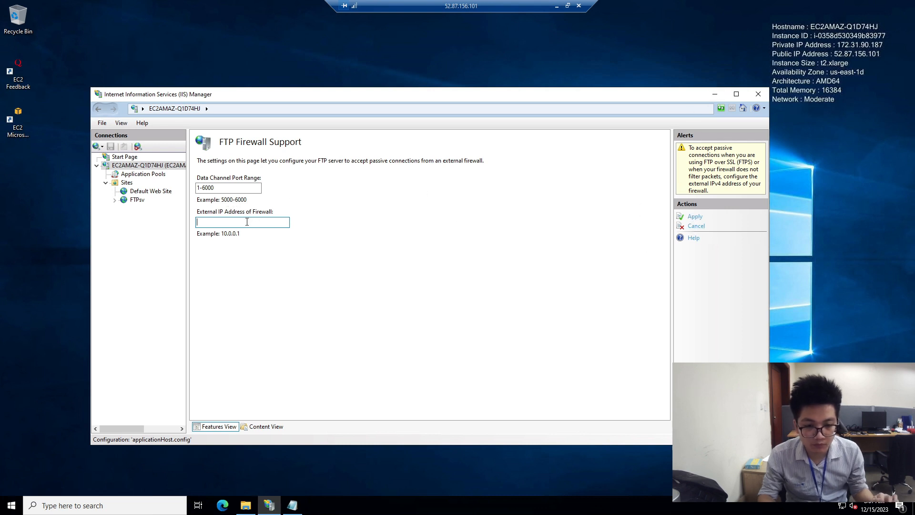
text(52)
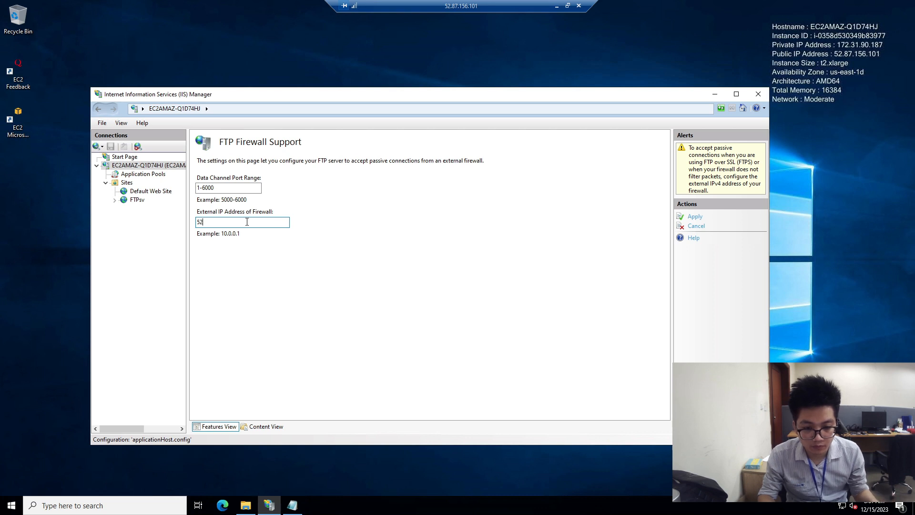
text(.87.156.101)
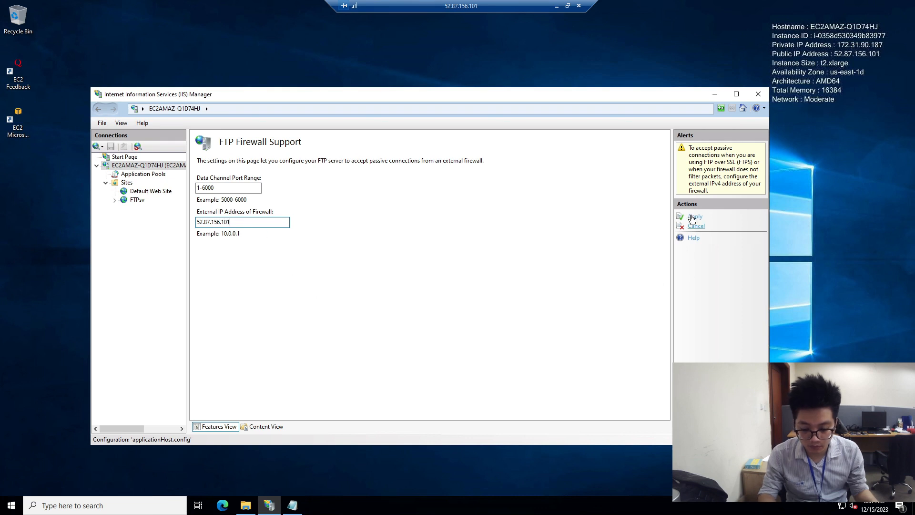
click(691, 220)
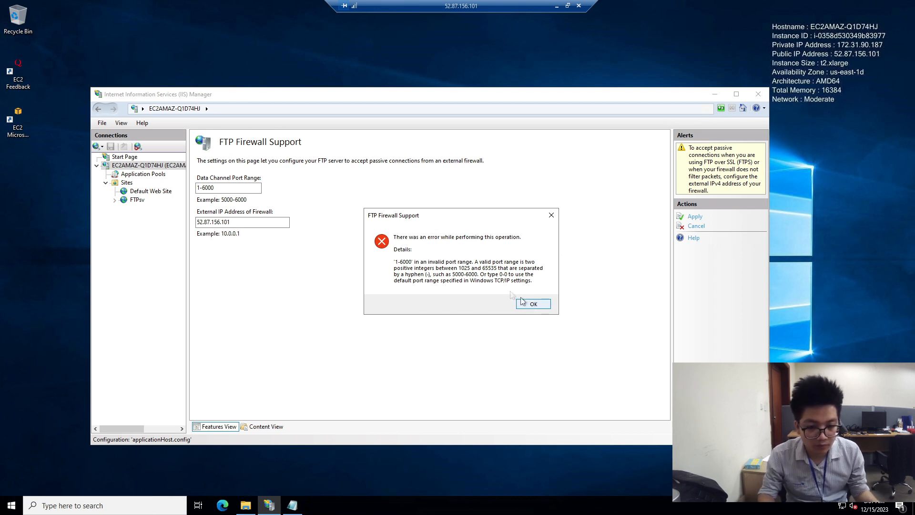
click(534, 304)
Step: Set the data channel port range to 1025-6000 and apply the FTP firewall settings
click(199, 188)
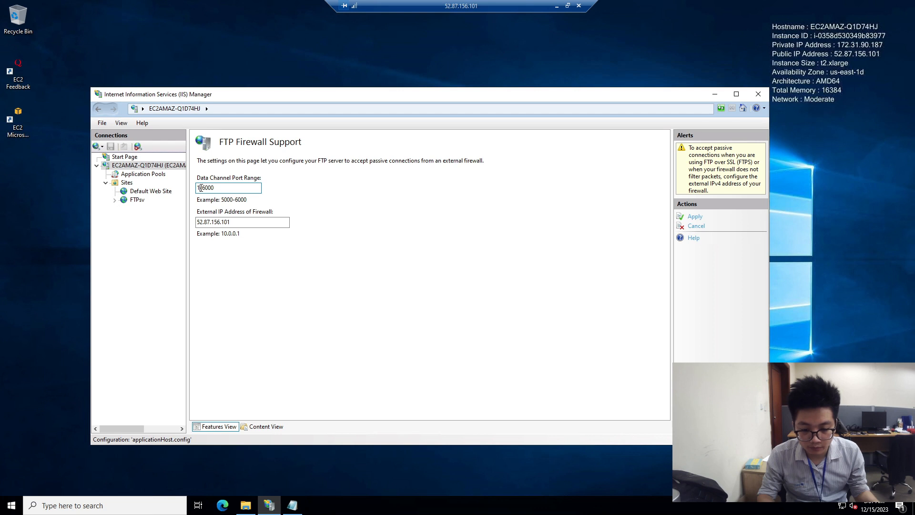
text(025-)
click(694, 217)
click(529, 287)
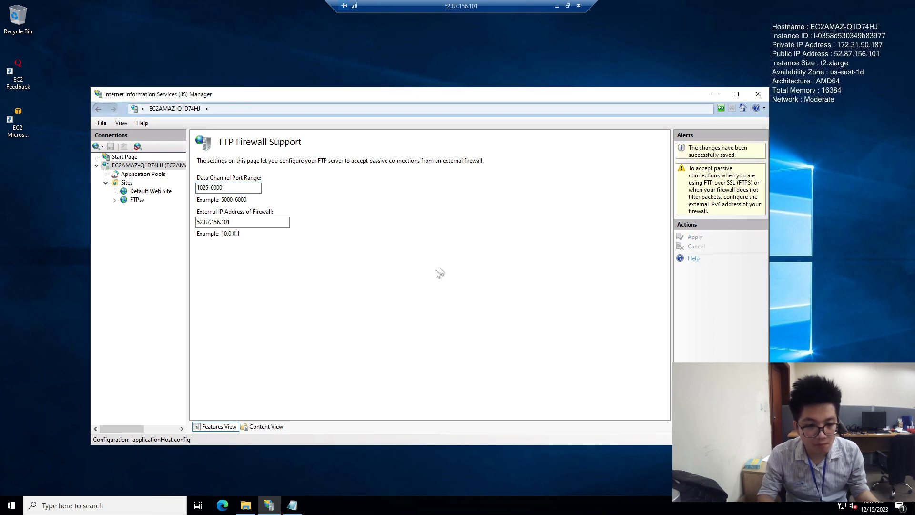
Step: Close IIS Manager and the 172.31.90.187 folder window, and minimize the Remote Desktop session to return to the local desktop
click(752, 97)
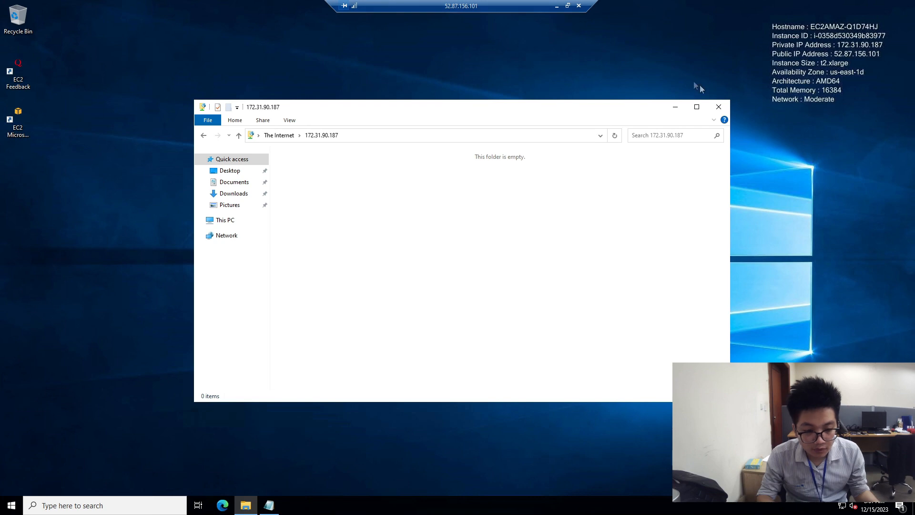
click(717, 106)
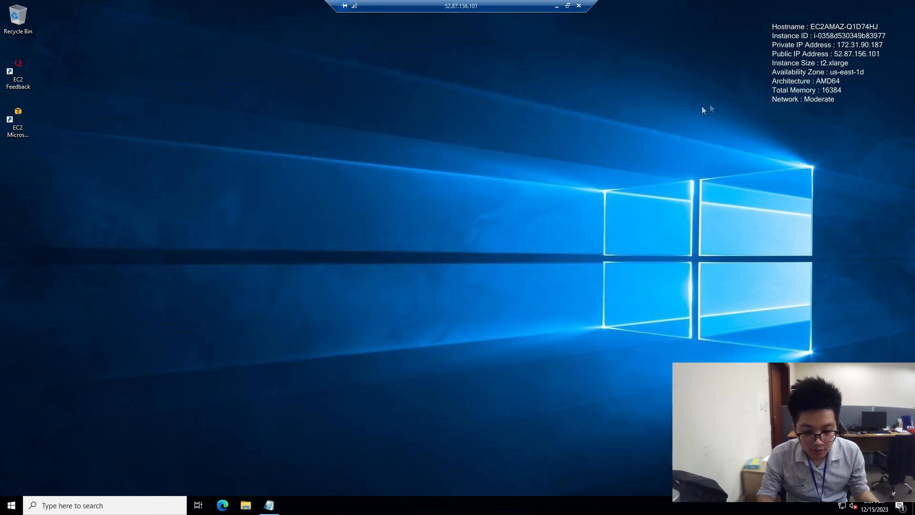
click(557, 5)
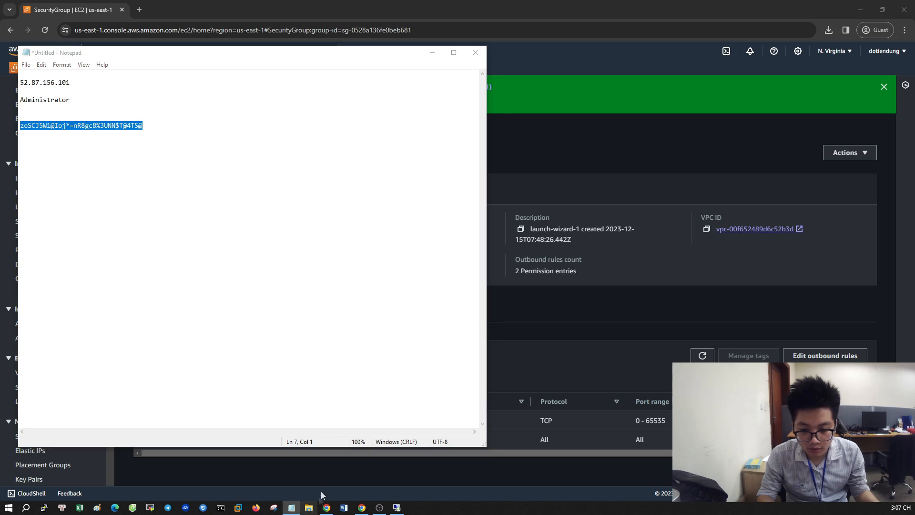
Step: Prefix the IP address in the Notepad note with ftp:// and open the copied address ftp://52.87.156.101 in a local File Explorer window
click(309, 508)
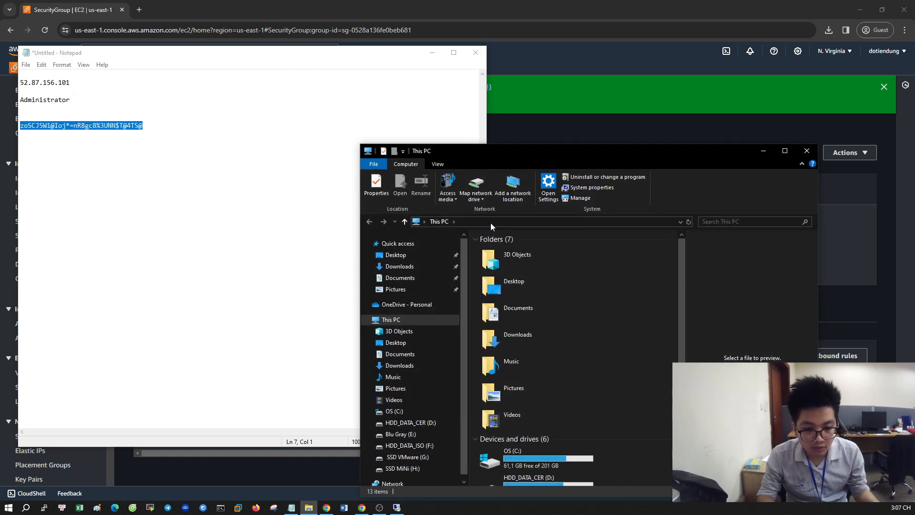
click(21, 84)
text(ftp://)
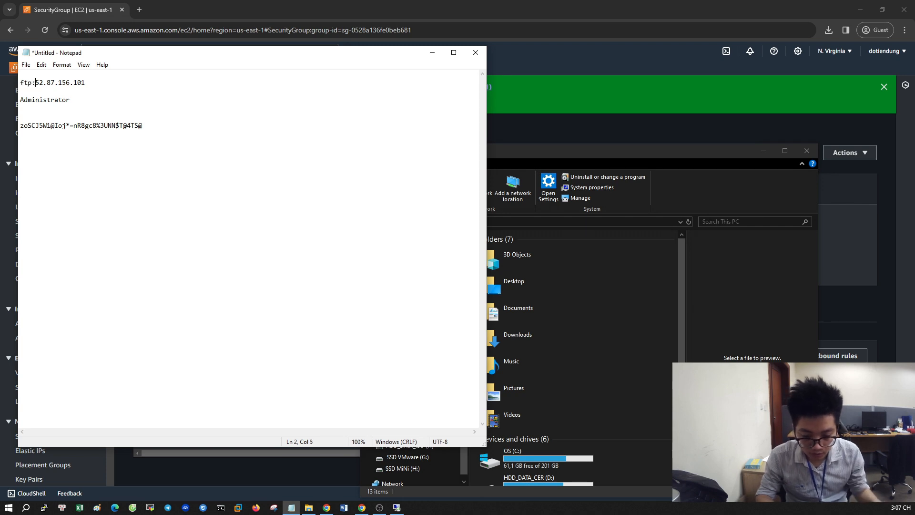
drag(93, 82, 32, 78)
drag(96, 87, 21, 83)
key(ctrl+c)
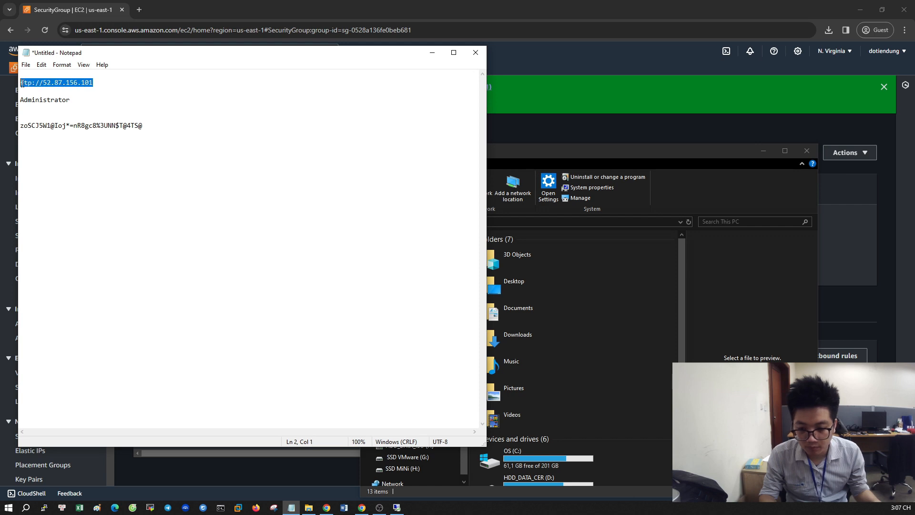
click(577, 221)
key(ctrl+v)
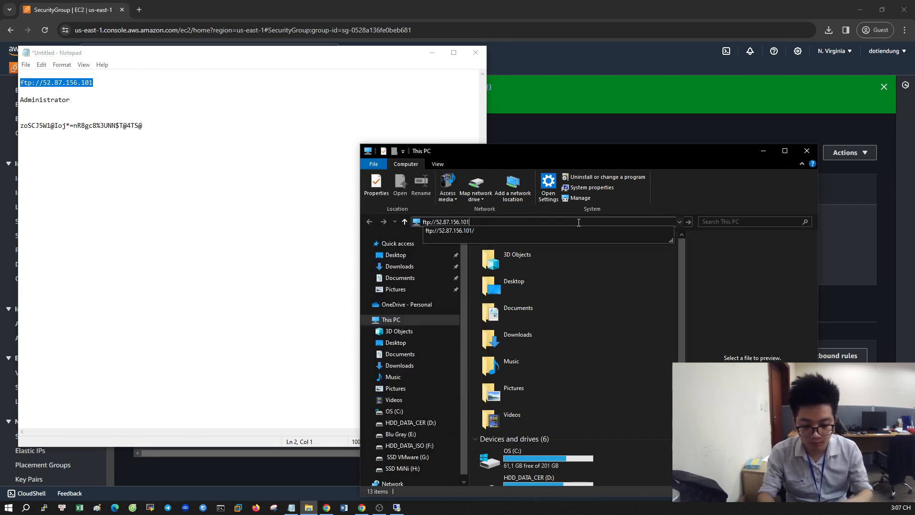
key(Return)
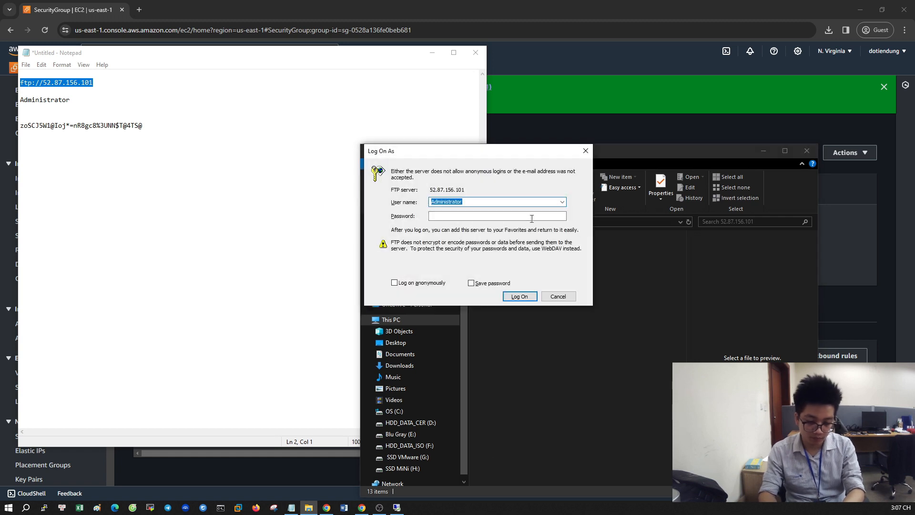
Step: Log on to the FTP server as Administrator with the account password copied from the Notepad note
drag(145, 126, 20, 126)
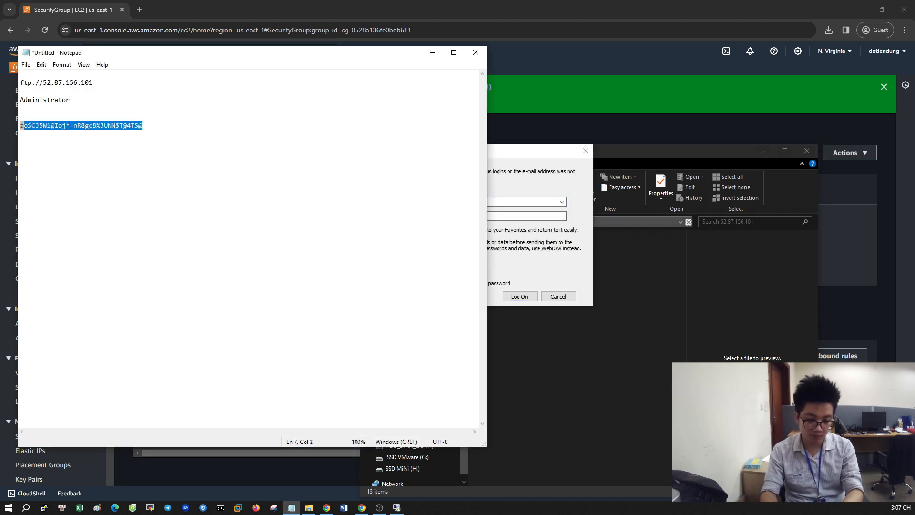
right_click(36, 127)
click(59, 157)
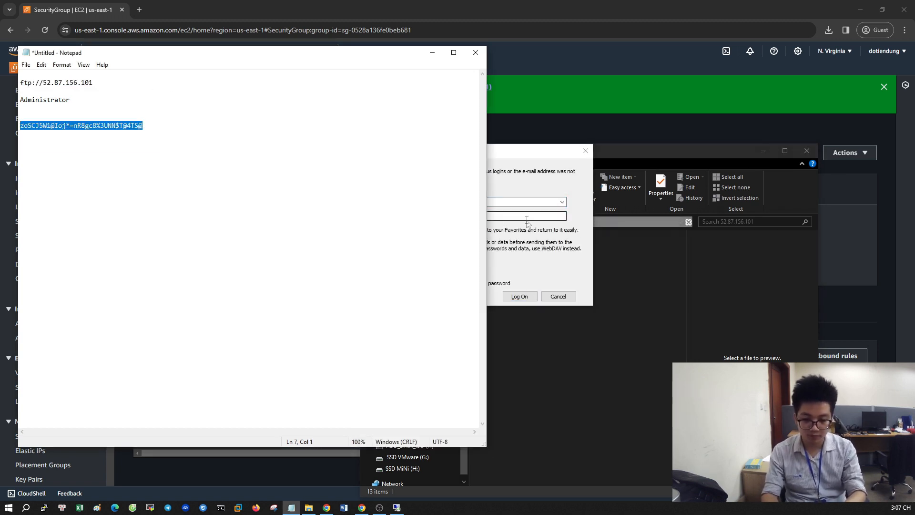
click(527, 216)
key(ctrl+v)
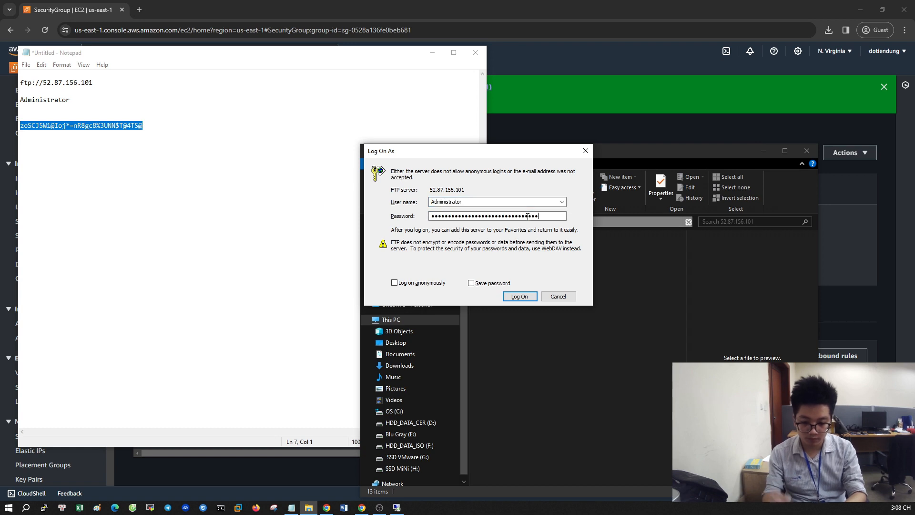
click(520, 296)
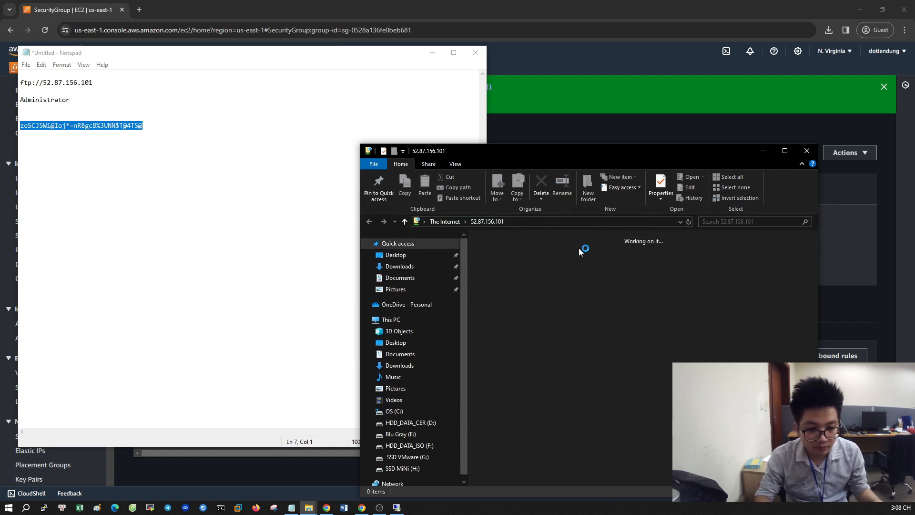
Step: Move the 52.87.156.101 FTP window toward the middle of the desktop and refresh its folder listing
drag(551, 153, 445, 91)
right_click(412, 230)
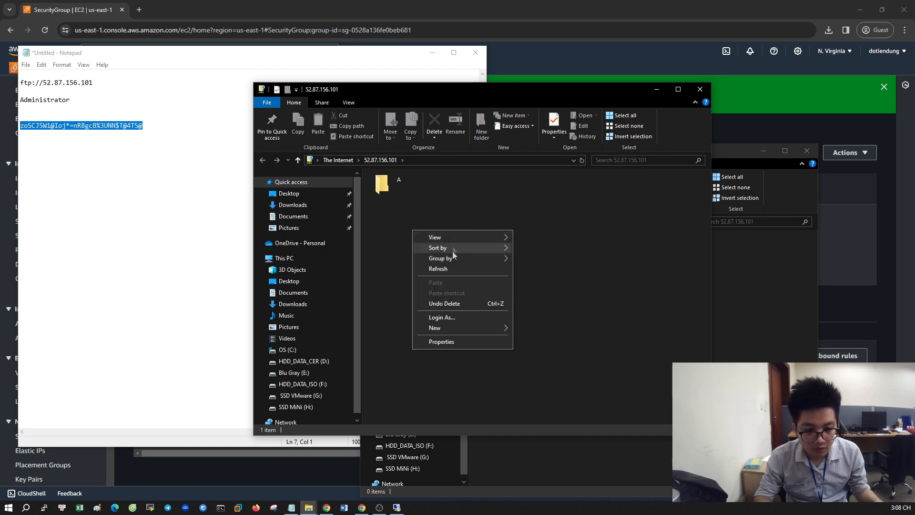
click(403, 279)
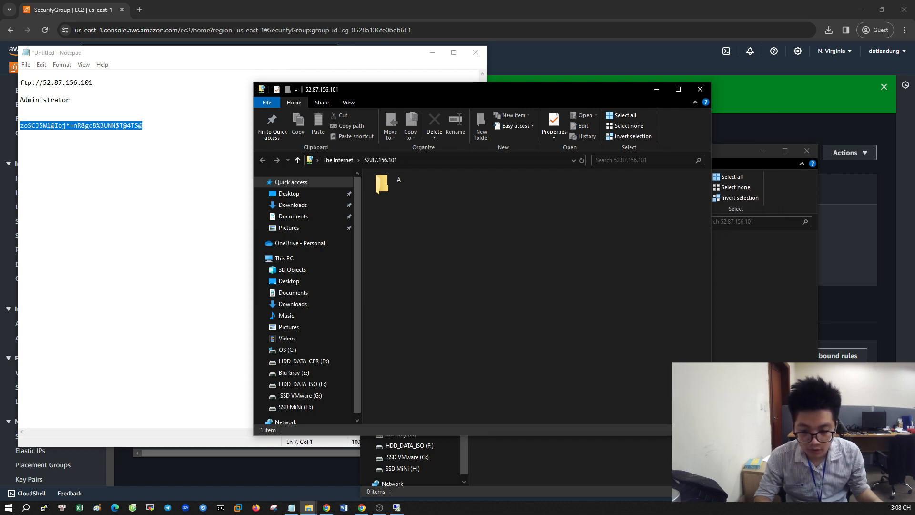
key(alt+Tab)
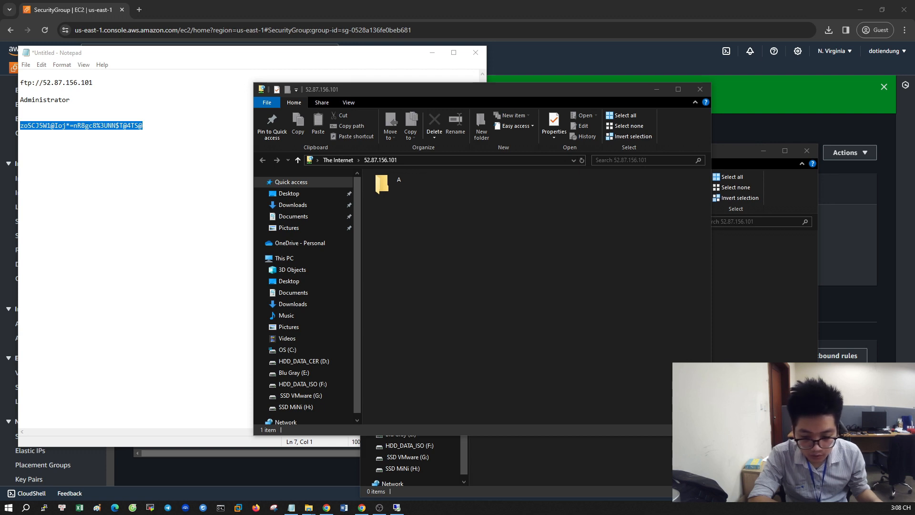
right_click(418, 239)
click(444, 278)
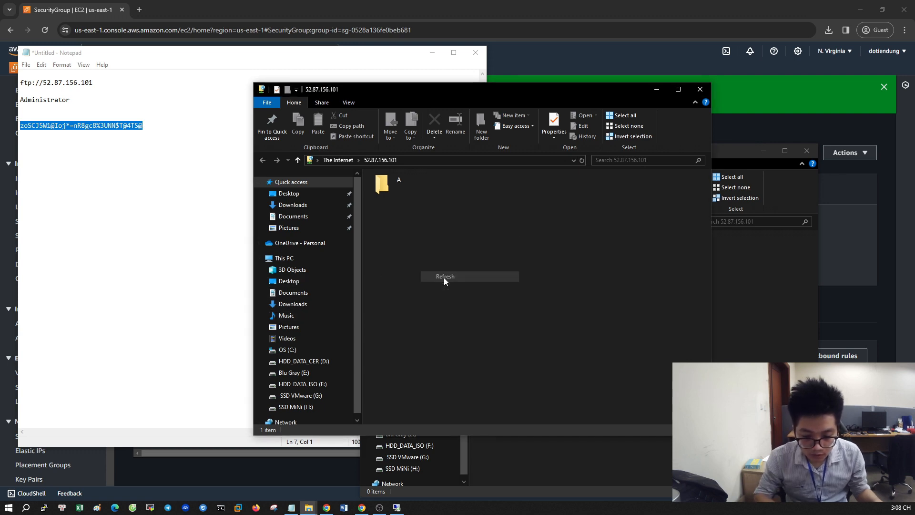
Step: Create a new folder named B in the root of the FTP site
right_click(424, 226)
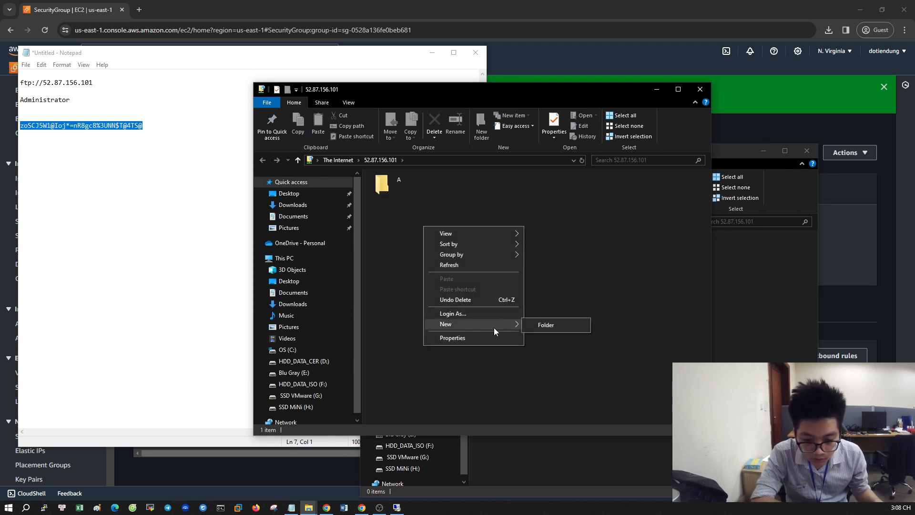
click(544, 325)
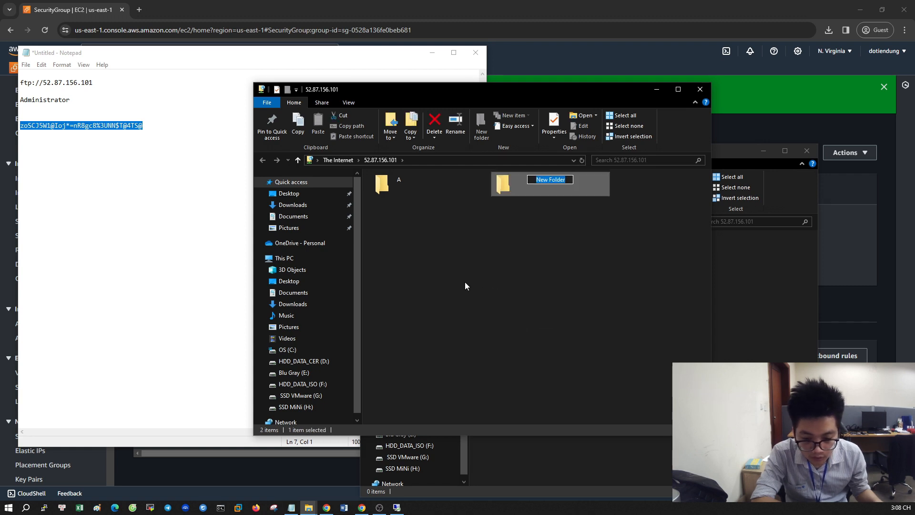
text(B)
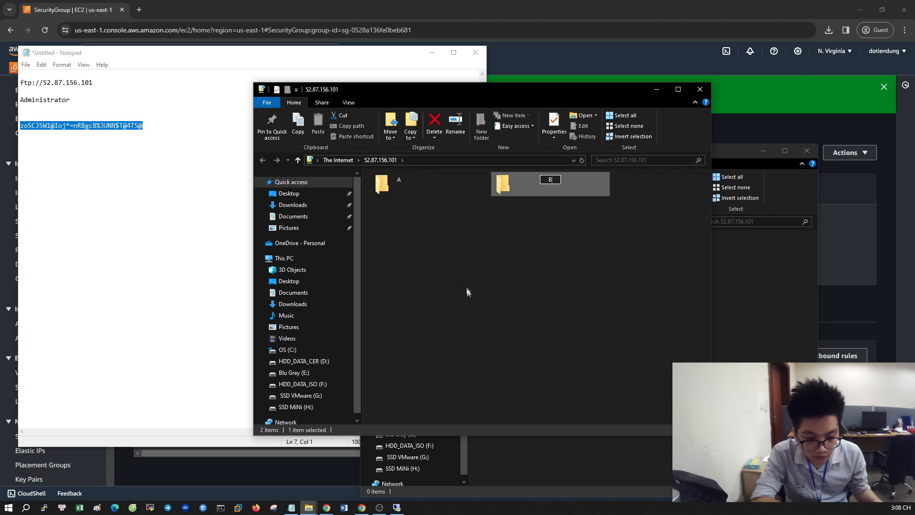
click(494, 265)
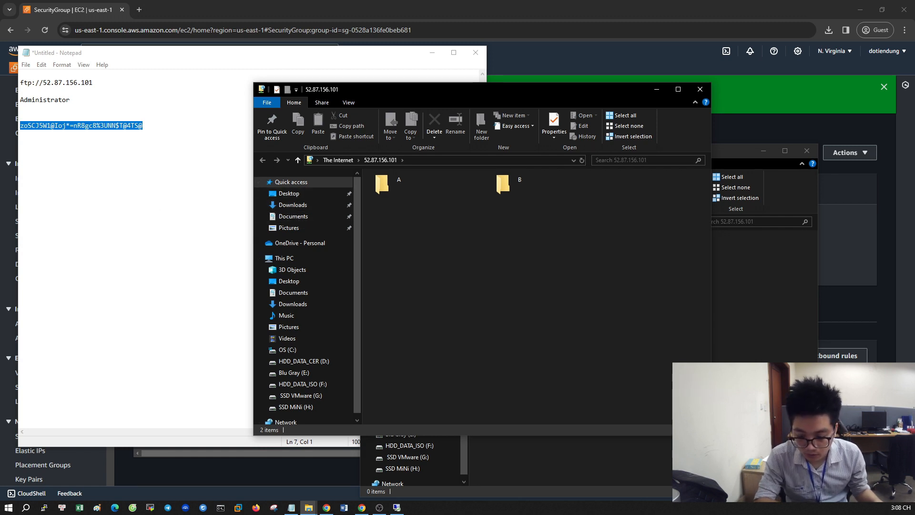
right_click(443, 292)
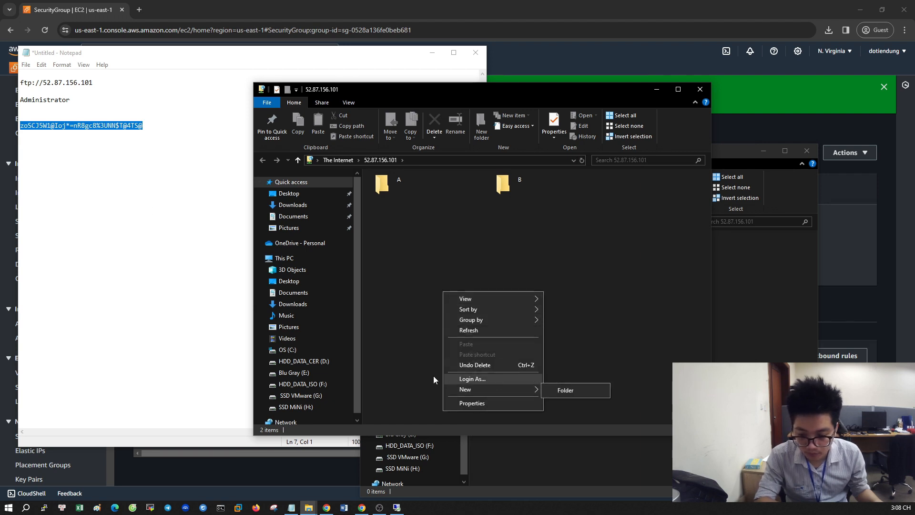
click(396, 345)
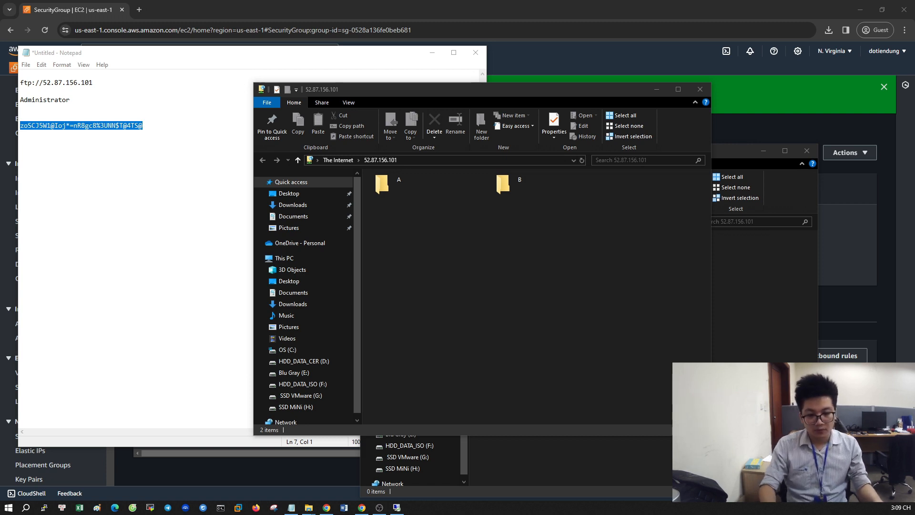
click(508, 252)
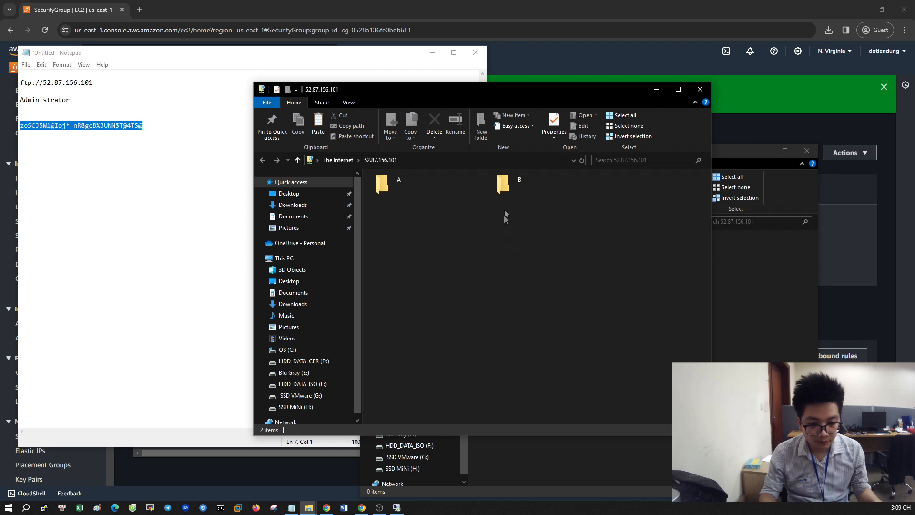
Step: Open folder A on the FTP site and paste the copied file token gg drive 2T.txt into it
click(434, 189)
double_click(435, 189)
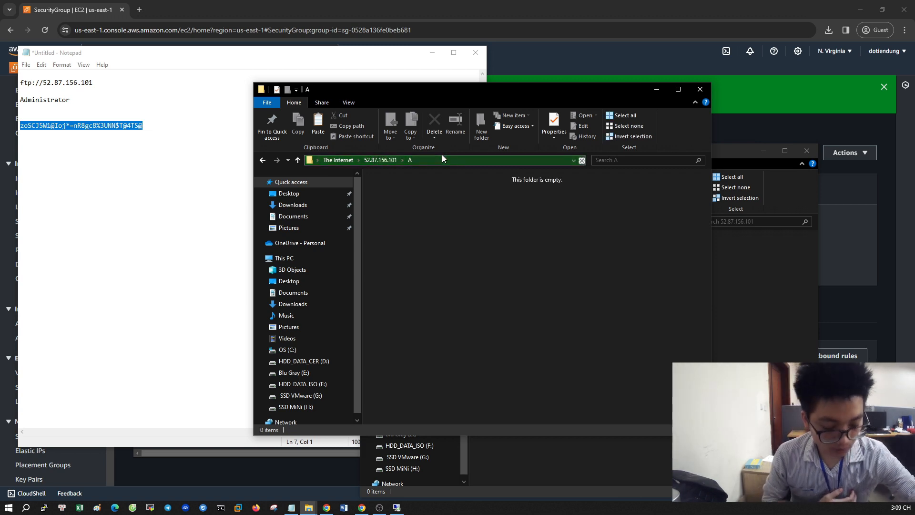
right_click(419, 239)
click(442, 292)
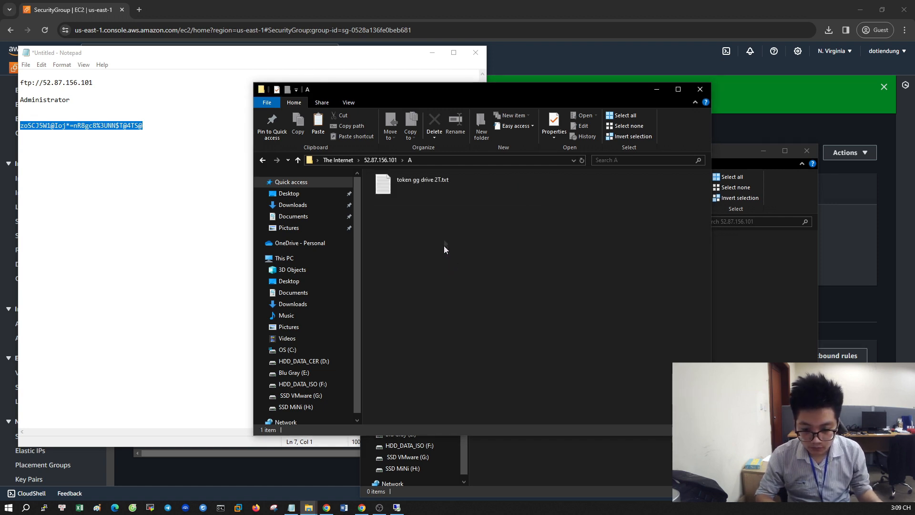
Step: Close both FTP folder windows and minimize the Notepad note
click(699, 90)
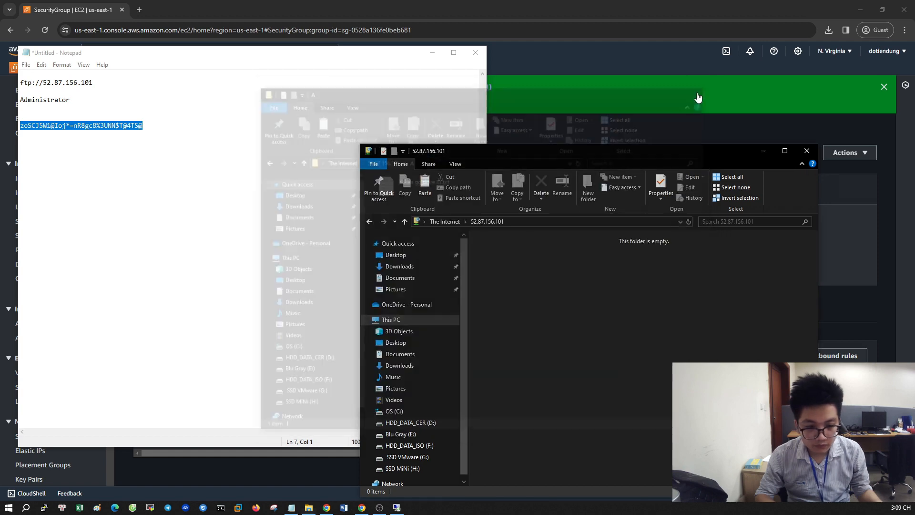
click(807, 152)
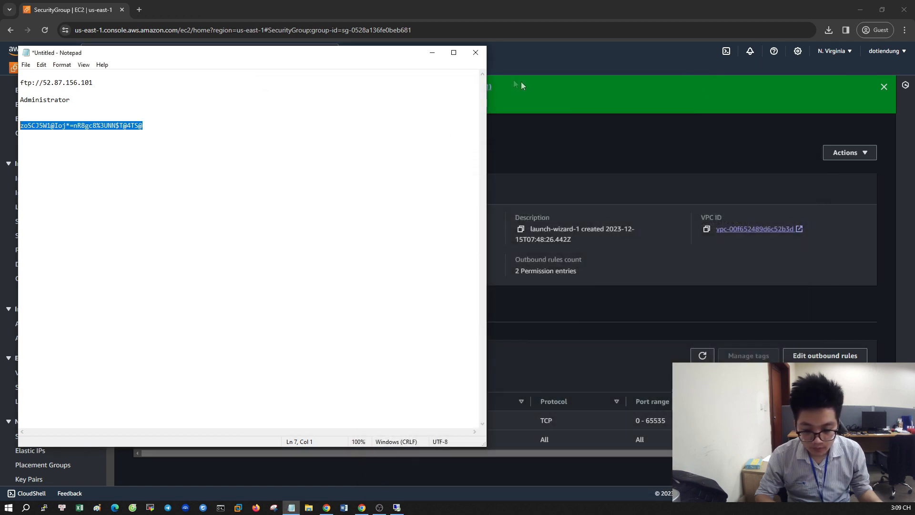
click(432, 52)
Step: Switch to the 52.87.156.101 remote desktop session and refresh the server's desktop
mouse_move(397, 507)
click(410, 472)
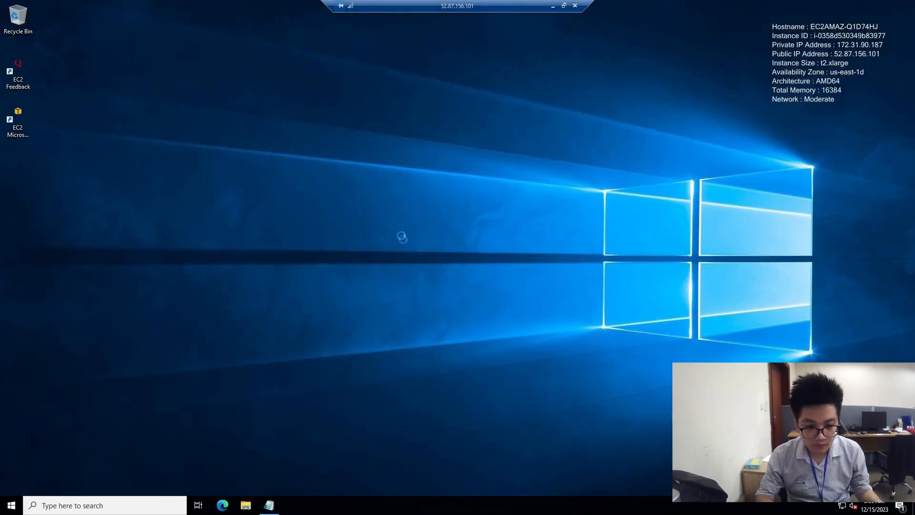
right_click(372, 221)
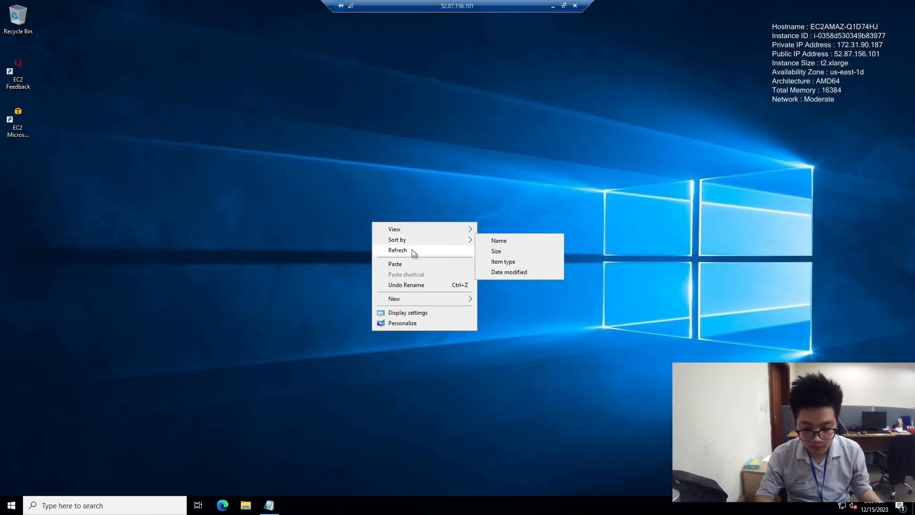
click(355, 252)
right_click(368, 274)
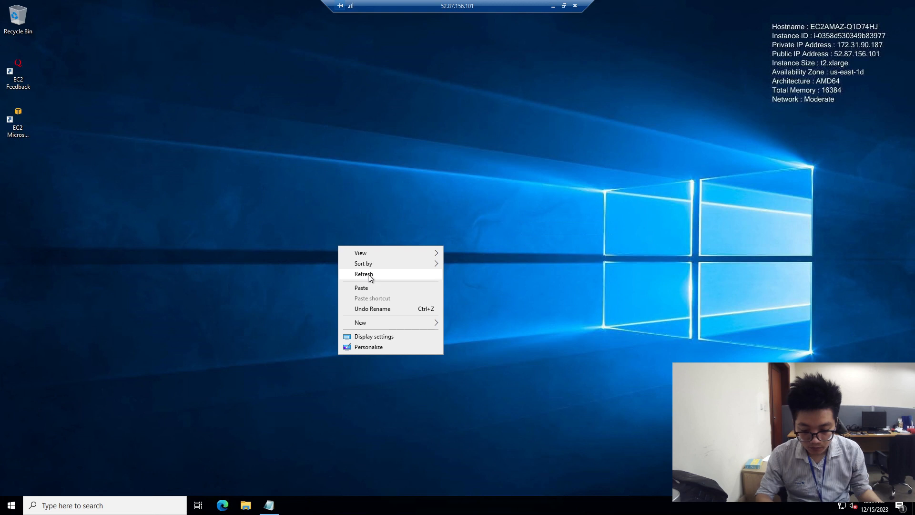
click(369, 272)
Step: Check the server's Documents\data folder for folders A and B and the file uploaded into A, and close File Explorer
click(246, 505)
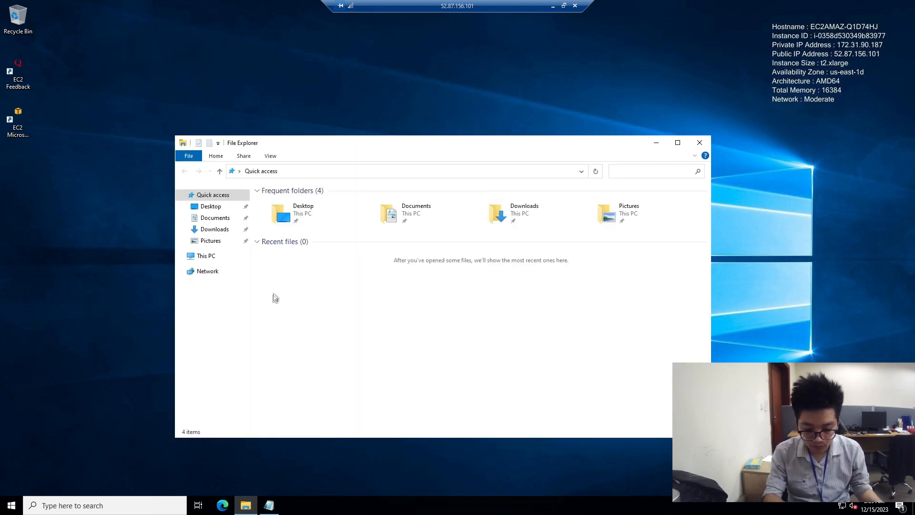
click(212, 218)
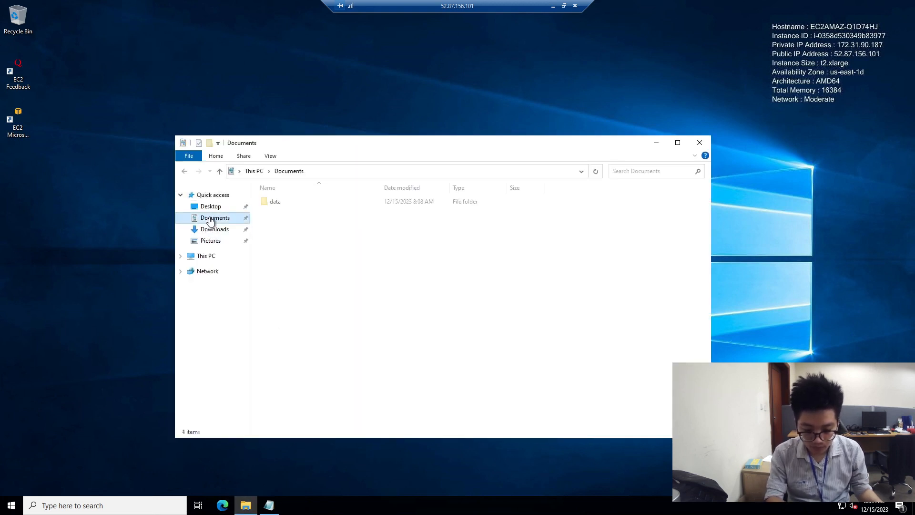
click(291, 202)
double_click(291, 202)
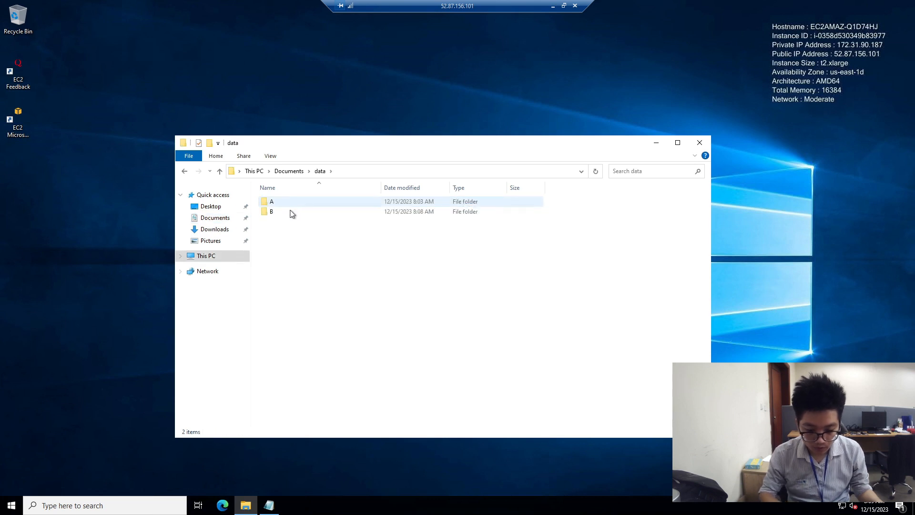
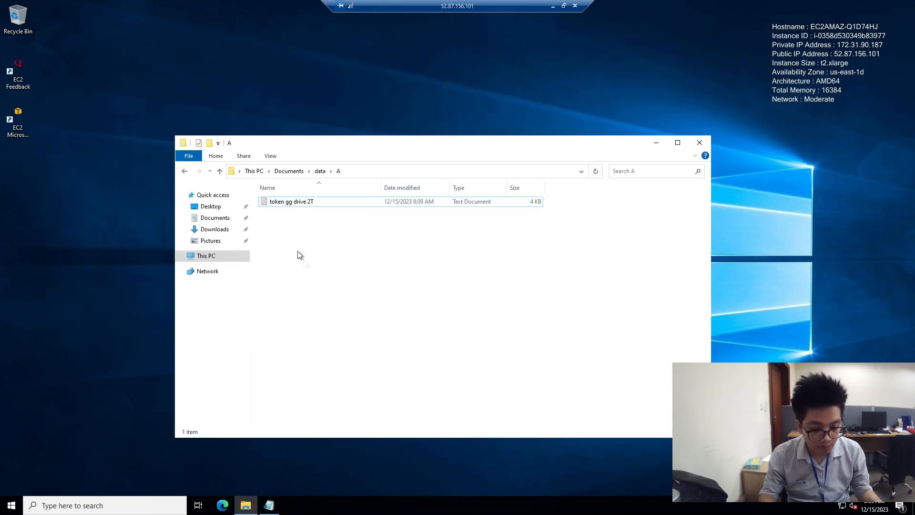
click(699, 144)
Step: Refresh the server's desktop again and minimize the remote desktop session to return to the AWS console
right_click(422, 208)
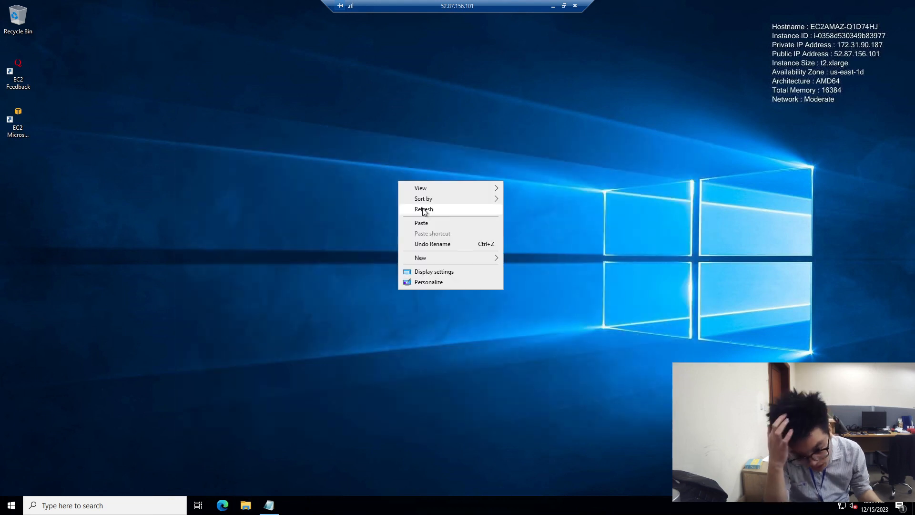
click(429, 206)
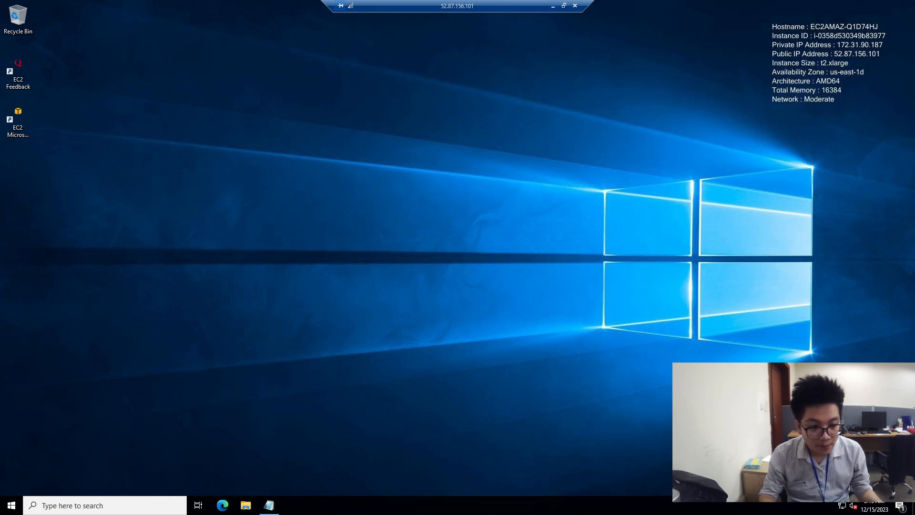
click(553, 6)
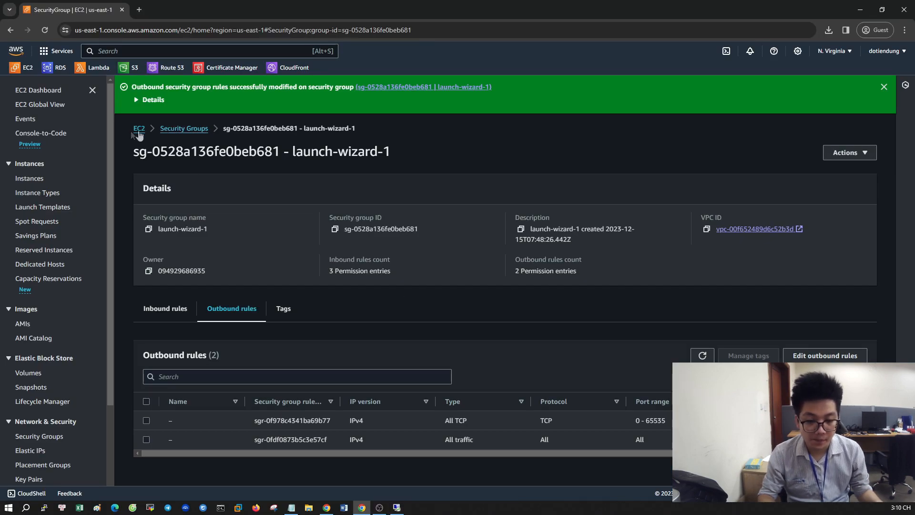
Step: Open the summary page of the FTPsv instance from the EC2 instances list
click(30, 179)
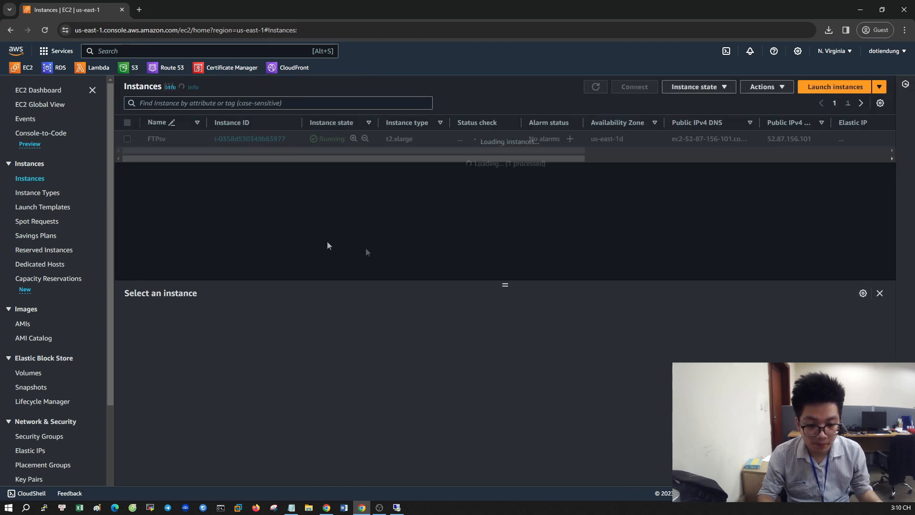
click(261, 139)
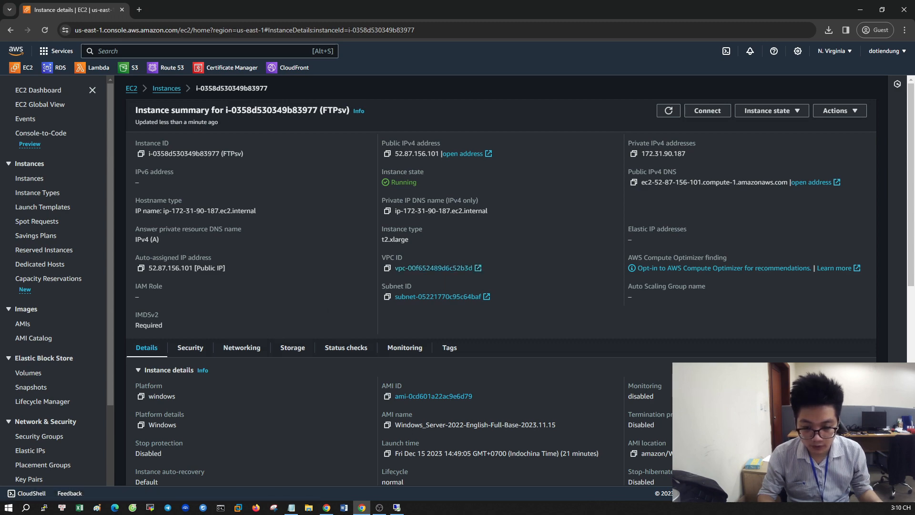
key(alt+Tab)
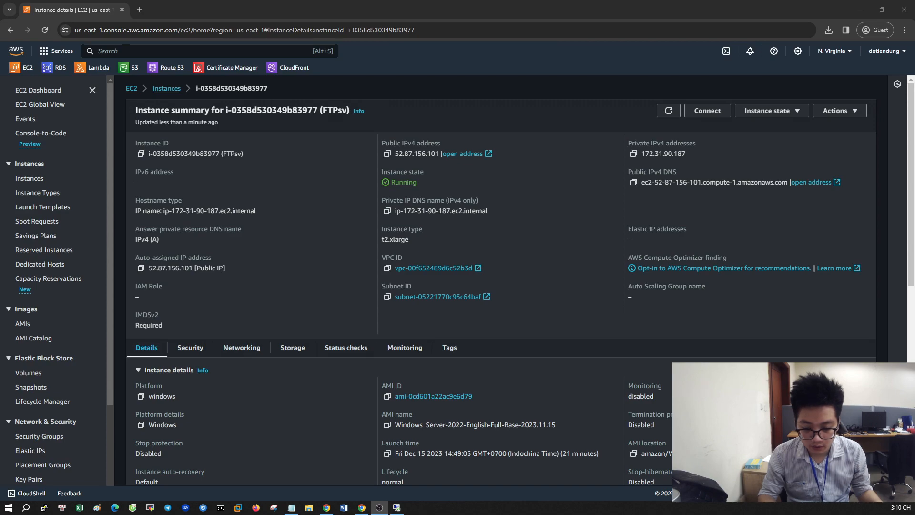